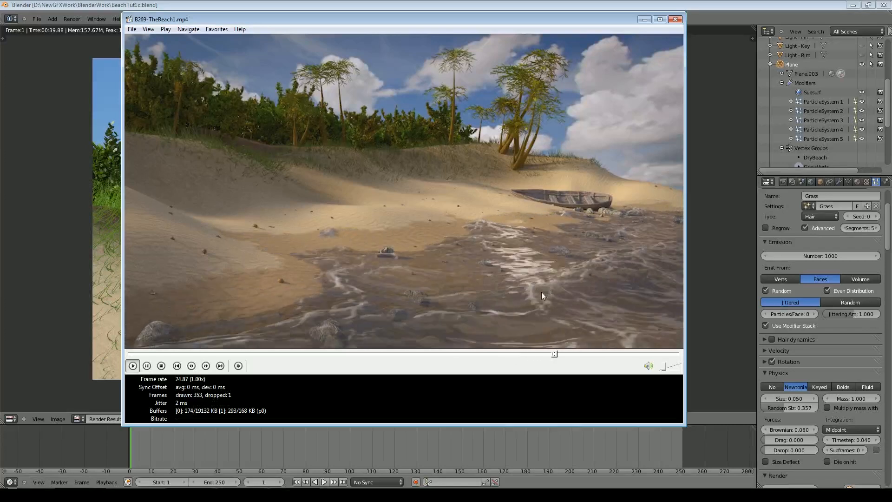
- Close the reference beach video and leave the rendered image to return to the 3D scene
click(440, 311)
click(675, 20)
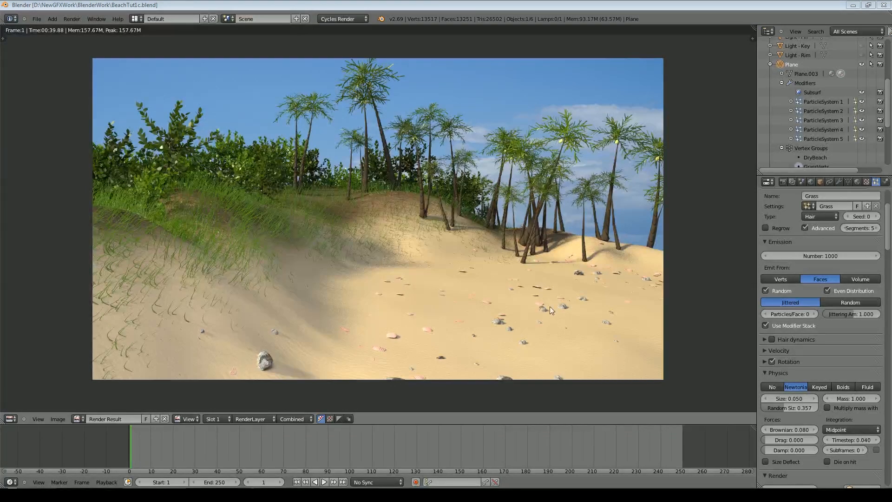
key(Escape)
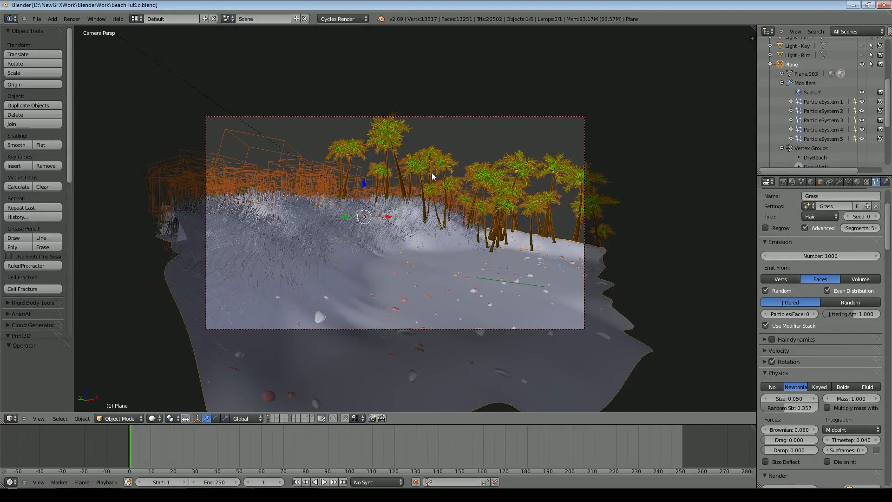
- Hide all five particle systems of the beach plane in the viewport
click(861, 138)
click(861, 129)
click(862, 120)
click(862, 111)
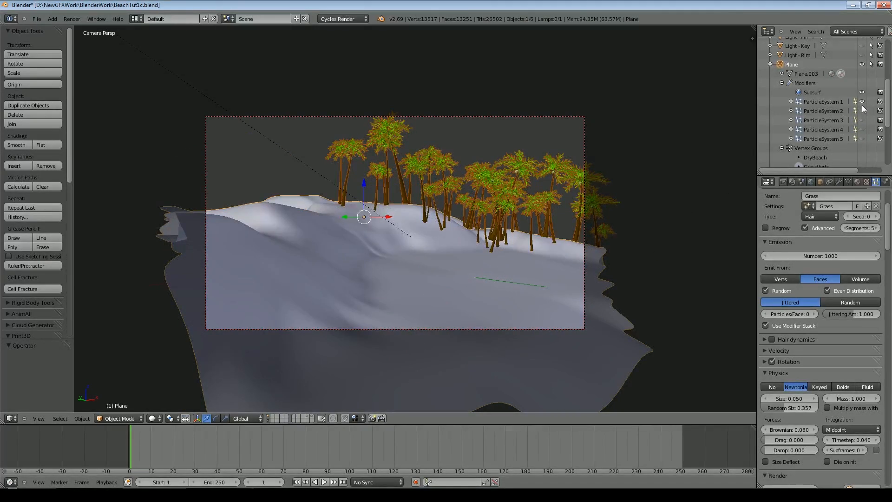
click(861, 102)
- Show only the beach terrain in the viewport, hiding the camera and other objects
middle_drag(388, 231, 494, 194)
scroll(495, 194, down, 3)
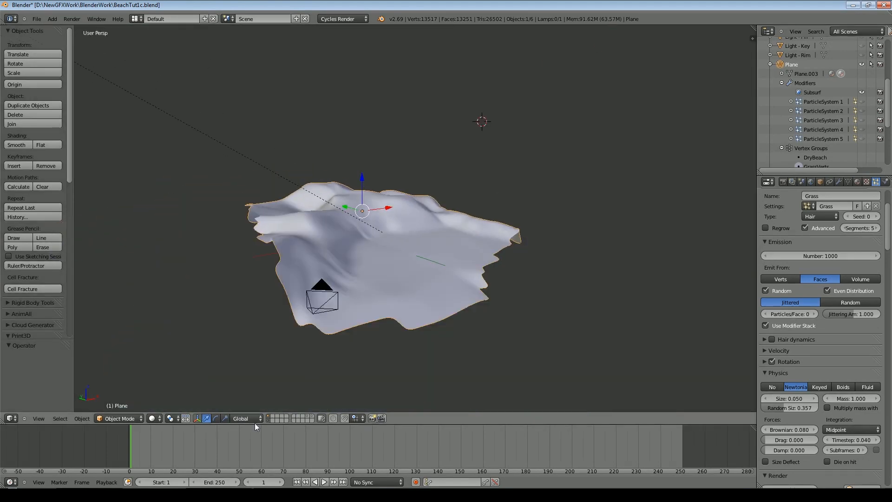
key(shift+h)
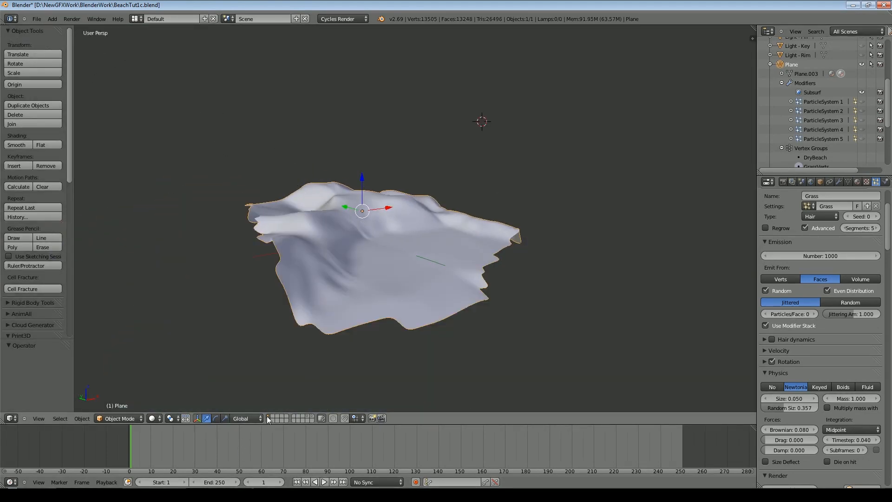
- Add a new mesh plane to the scene for the sea surface
click(52, 19)
mouse_move(93, 28)
click(183, 28)
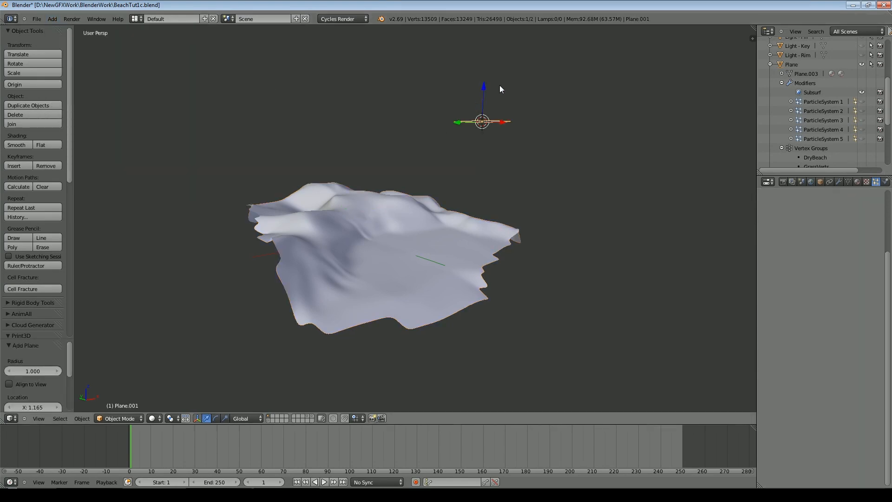
- Lower the new plane about 7.66 units along Z and scale it by 10
key(g)
key(z)
click(268, 418)
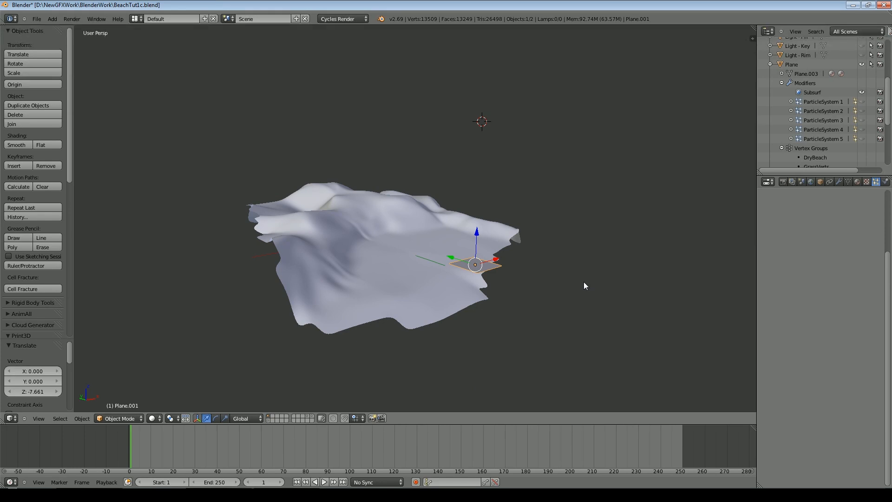
text(s10)
key(Return)
- Move the plane's outer edge along Y towards the terrain by about 4.22 and then about 2.22 units
middle_drag(583, 281, 455, 244)
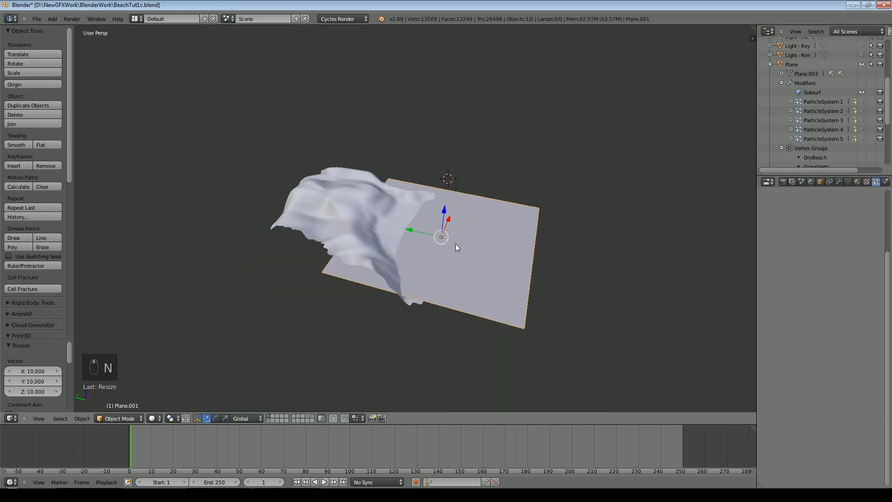
key(Tab)
right_click(542, 252)
key(o)
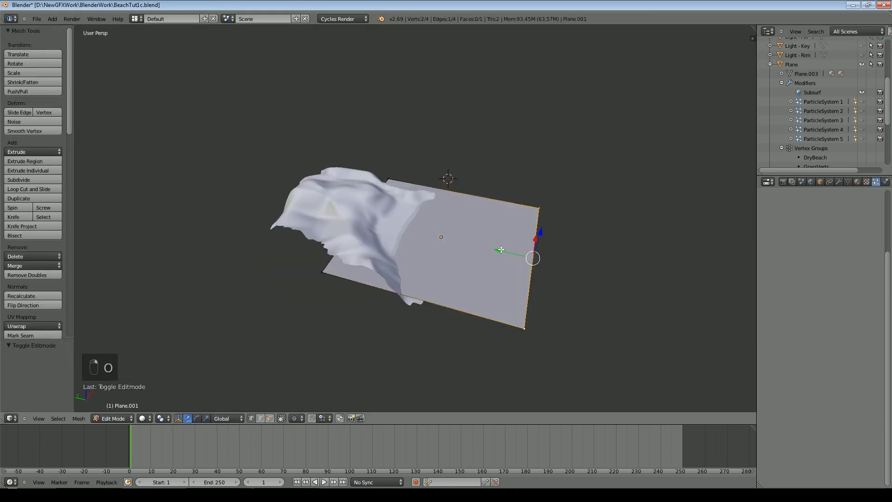
drag(498, 251, 459, 248)
key(KP_0)
key(g)
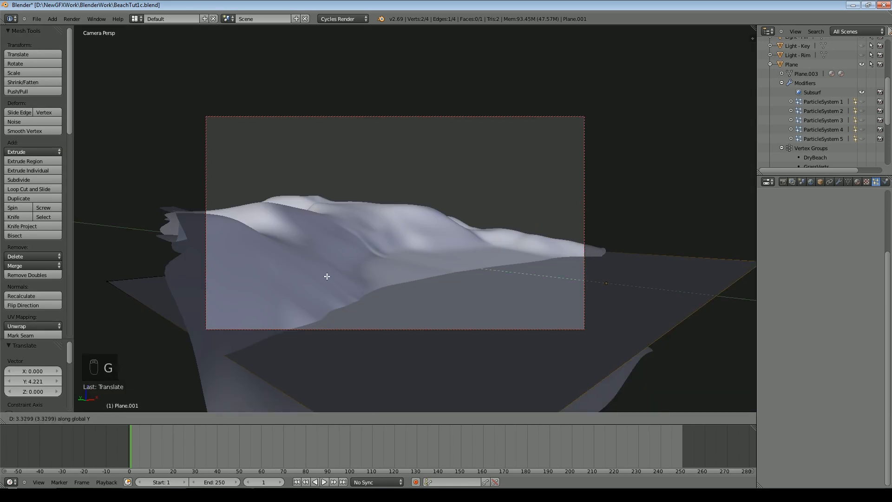
click(377, 279)
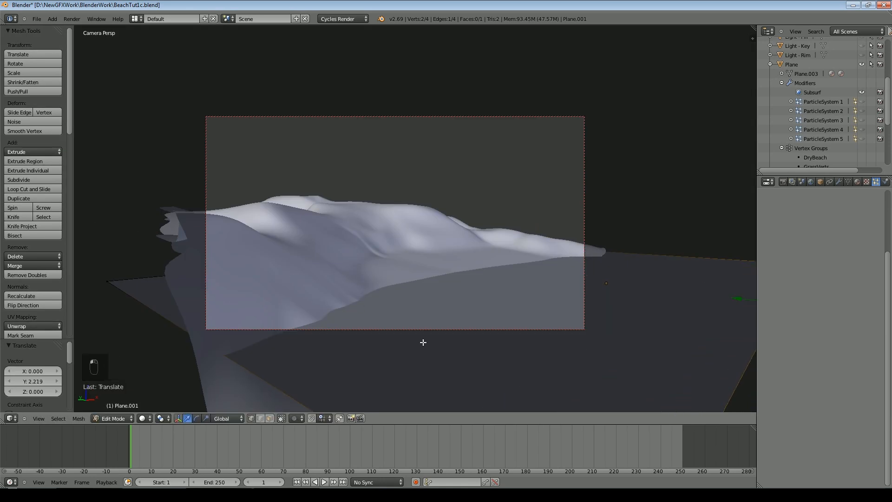
key(Tab)
- Raise the sea plane about 0.18 units along Z to adjust the waterline on the beach
key(z)
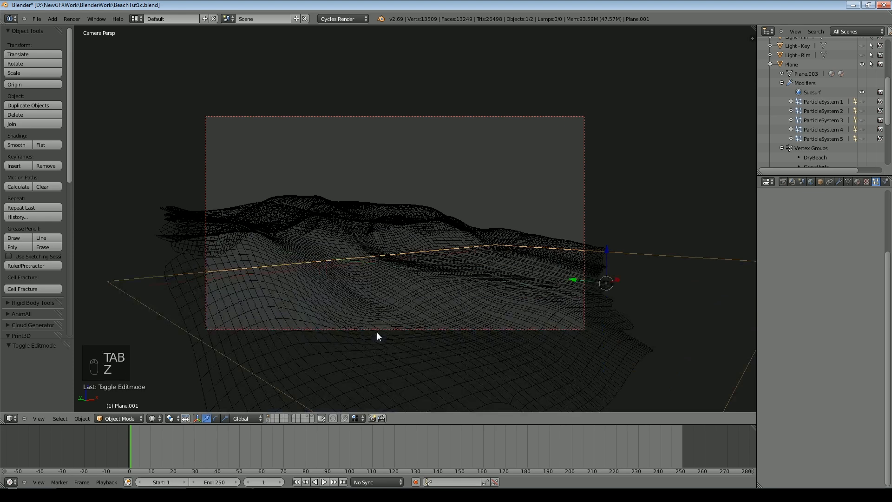
key(z)
key(Tab)
key(Tab)
scroll(506, 229, down, 2)
click(544, 232)
drag(545, 230, 545, 227)
- Check the plane's height in front and side views, then show the camera view with Material shading
key(KP_1)
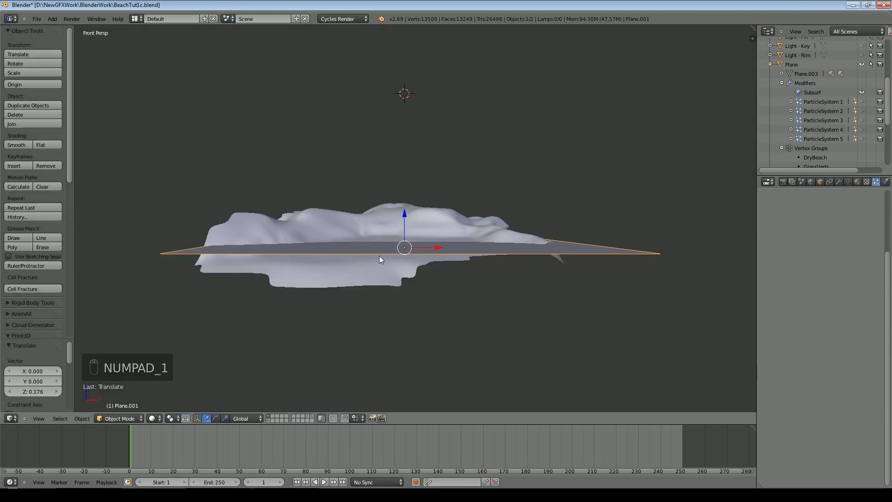
key(KP_5)
key(KP_3)
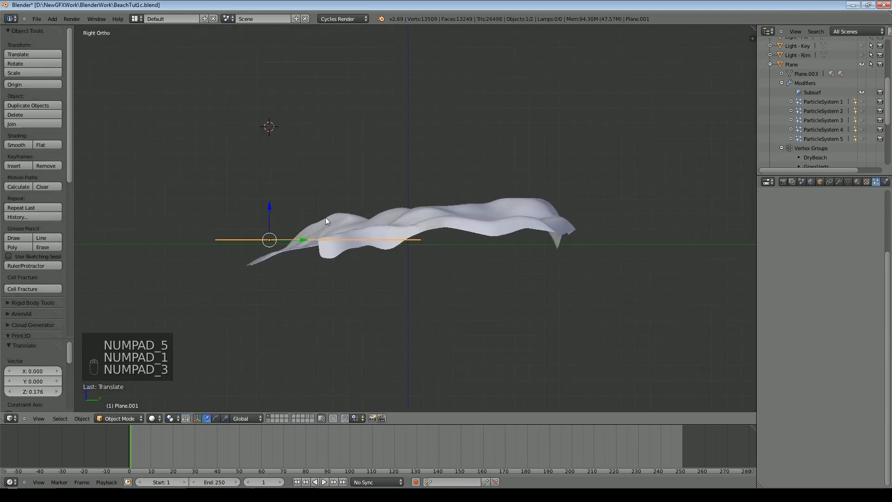
key(KP_0)
click(151, 418)
click(180, 369)
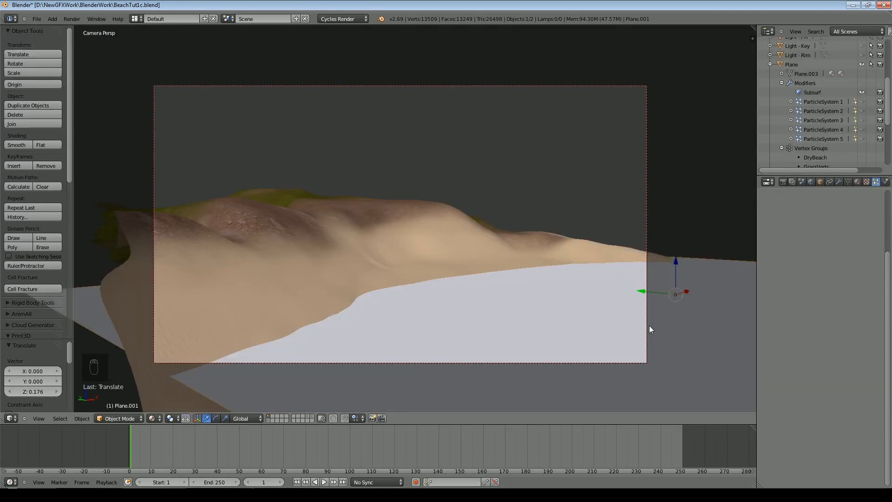
- Add an Ocean modifier to the sea plane and enable Generate Foam
key(Tab)
key(Tab)
scroll(579, 328, down, 2)
click(840, 181)
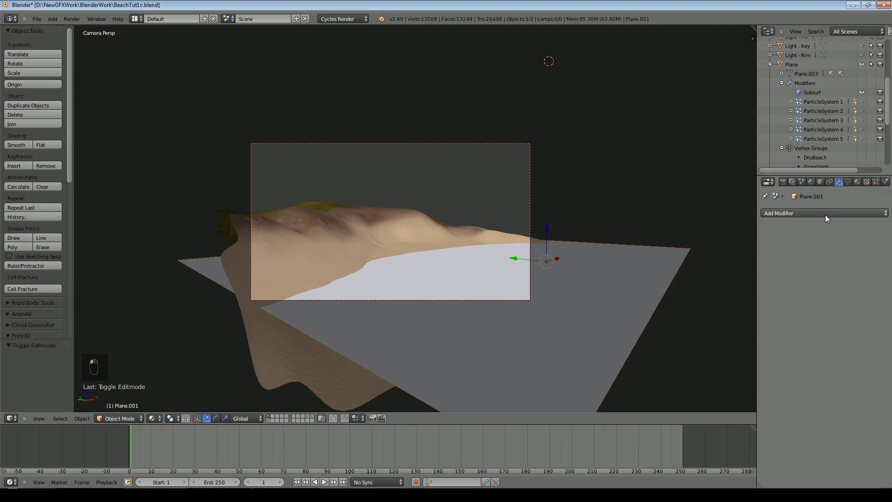
click(825, 214)
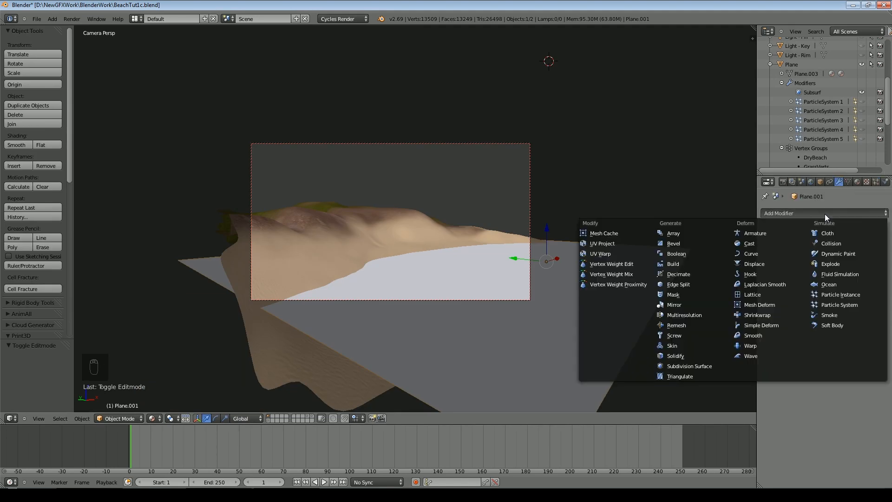
click(825, 284)
middle_drag(439, 314, 444, 324)
scroll(445, 324, down, 10)
click(768, 377)
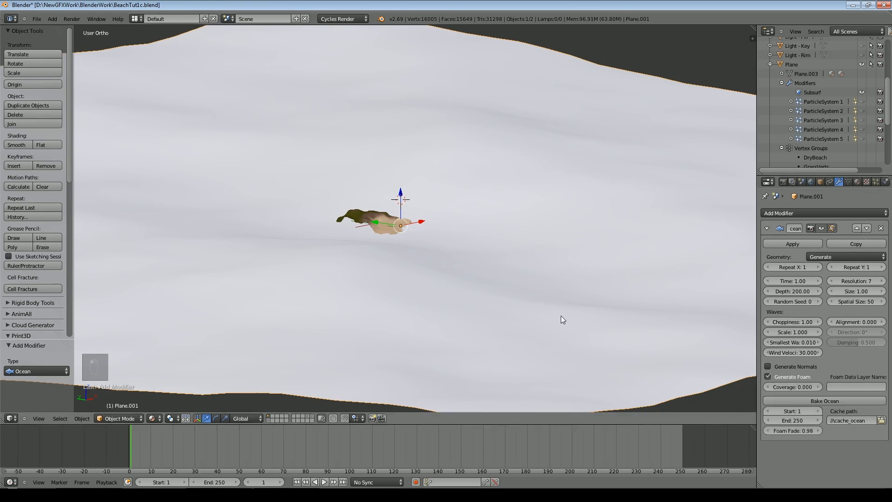
- Set the ocean's Time to 5.32 and play the timeline briefly to check for wave motion
scroll(561, 317, down, 2)
drag(790, 281, 798, 283)
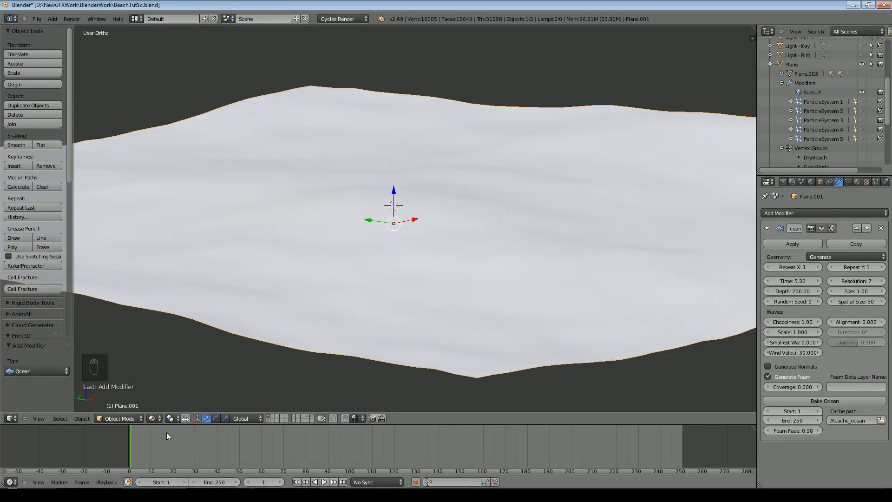
click(325, 482)
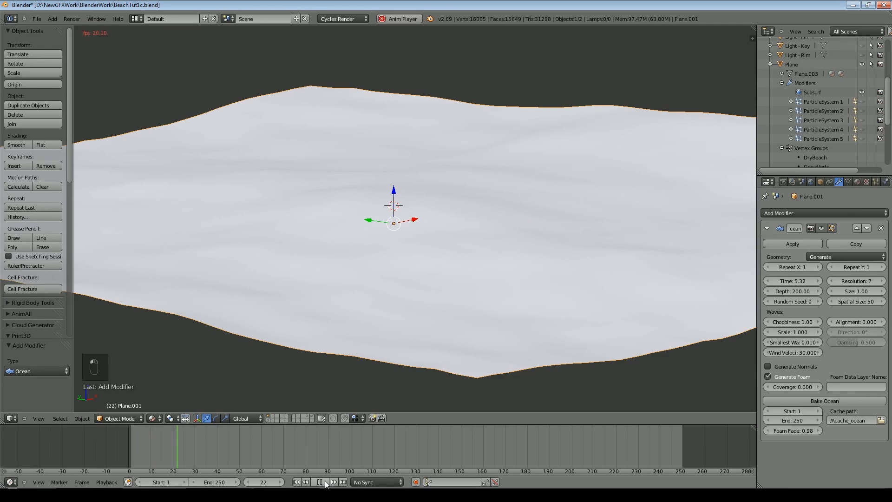
key(Escape)
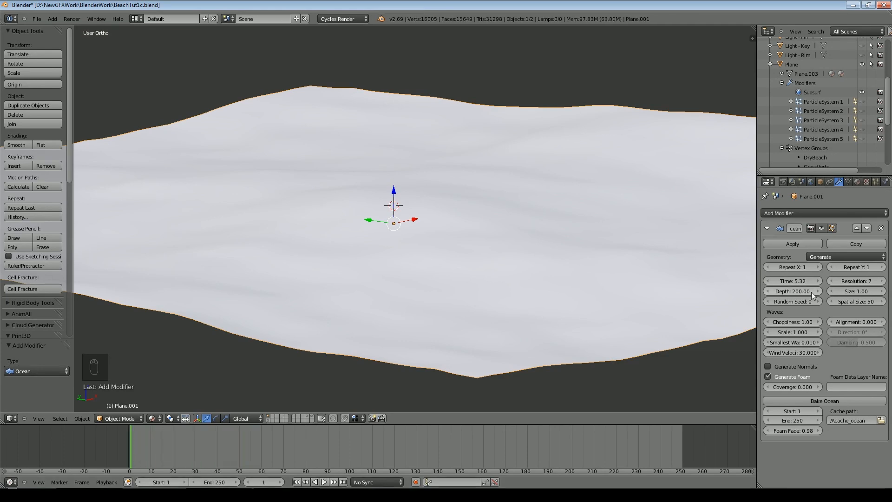
- Set the ocean's Spatial Size to 10 and its Resolution to 12
drag(852, 303, 774, 303)
scroll(556, 207, up, 8)
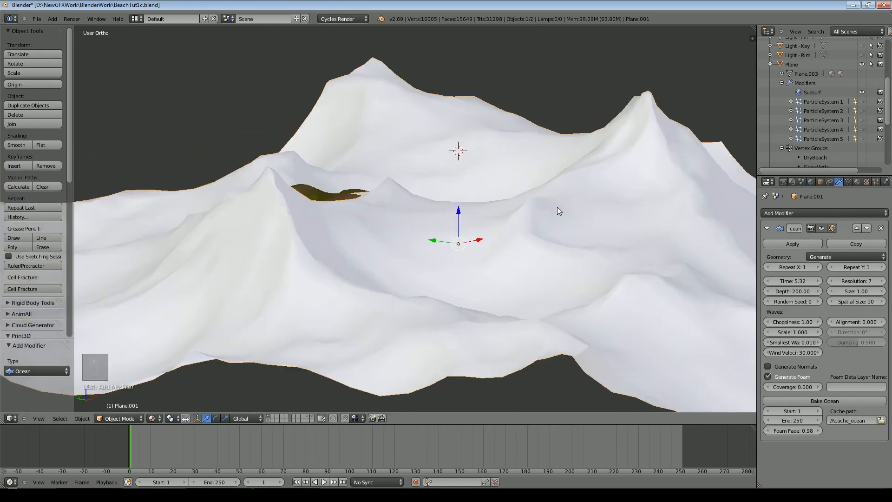
click(859, 268)
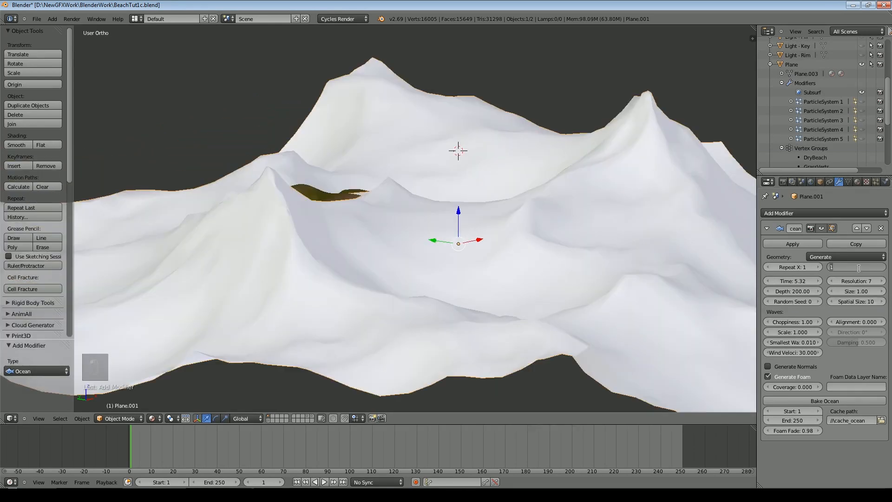
click(851, 281)
key(Return)
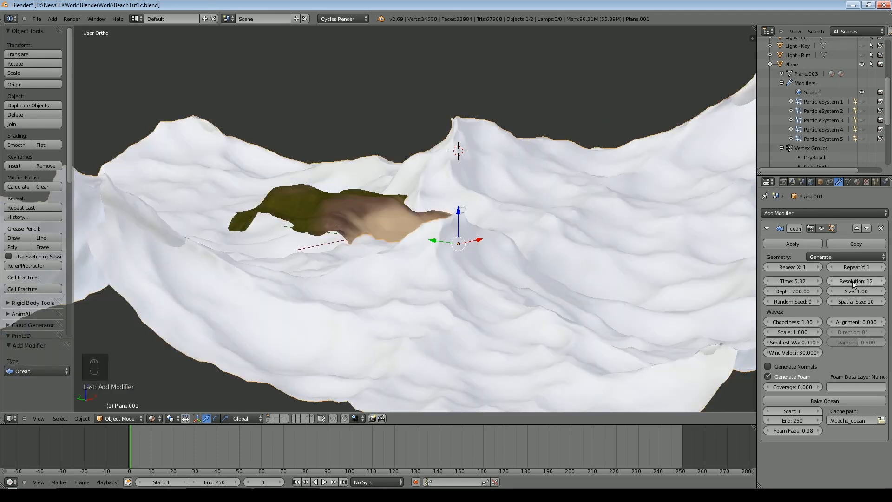
- Set the ocean's Depth to 1, Choppiness to 2, wave Scale to 0.25 and Smallest Wave to 0.005
click(796, 291)
text(1)
key(Return)
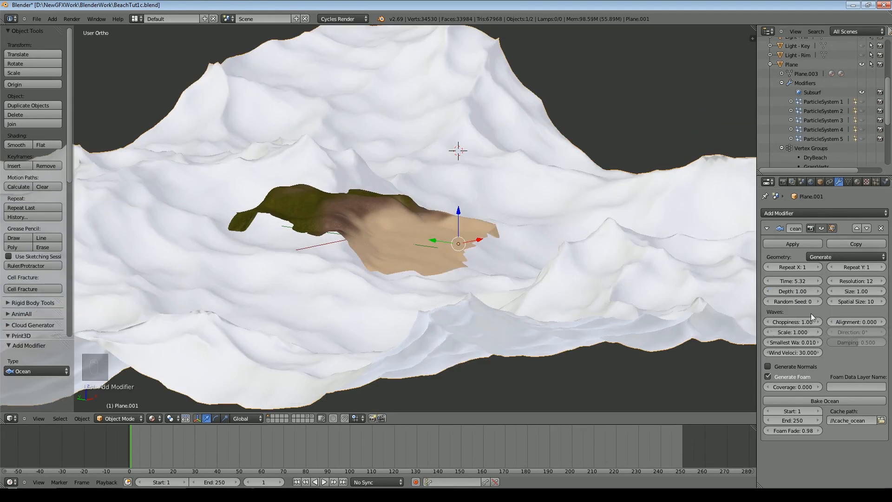
click(792, 331)
text(.25)
key(Return)
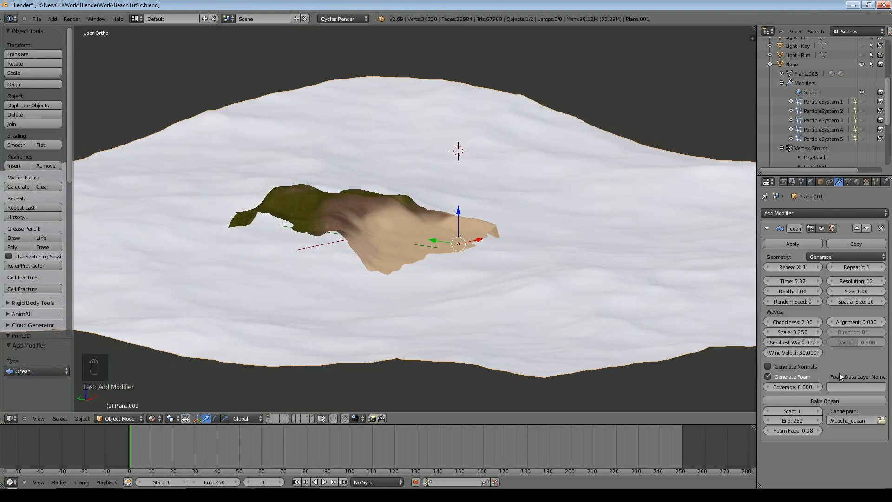
click(793, 342)
text(00)
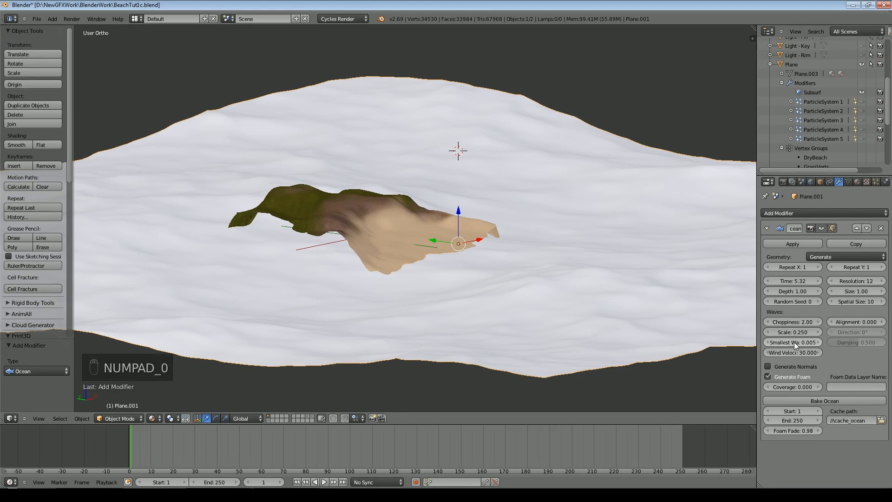
- Set the foam Coverage to 0.7 and name the foam data layer SeaFoam1
click(800, 386)
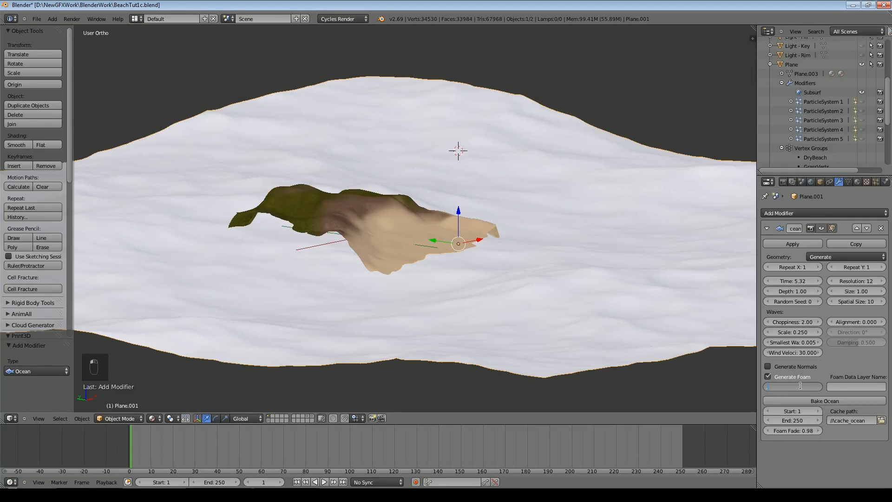
text(.7)
click(855, 387)
text(SeaFoam1)
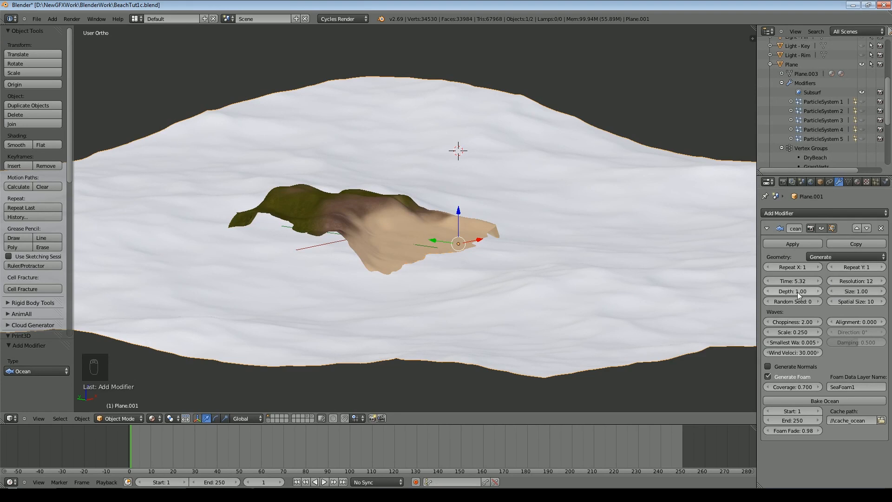
- Change the Ocean modifier's geometry mode to Displace
middle_drag(564, 318, 509, 255)
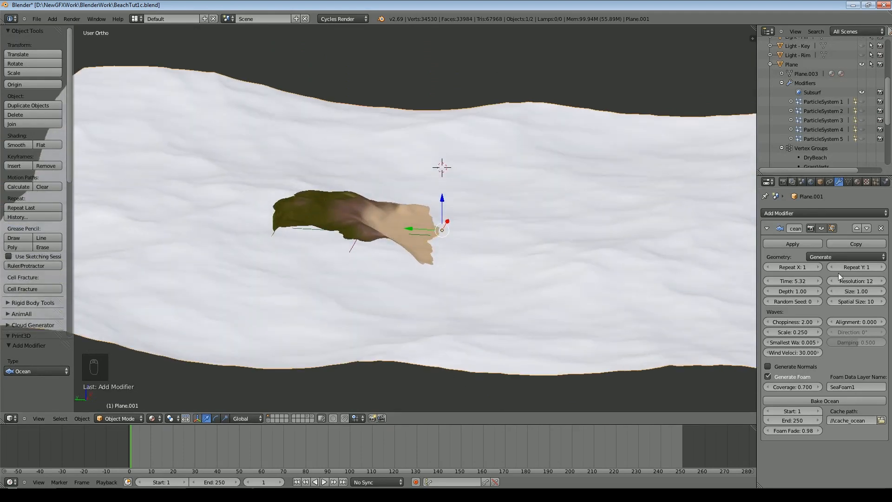
click(825, 257)
click(821, 237)
- Subdivide the whole sea plane mesh with 50 cuts
middle_drag(539, 297, 326, 295)
scroll(614, 274, up, 4)
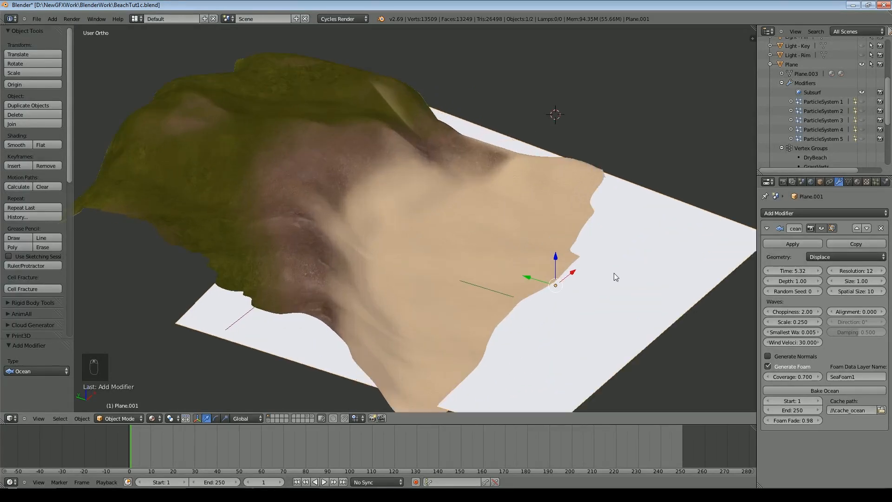
key(Tab)
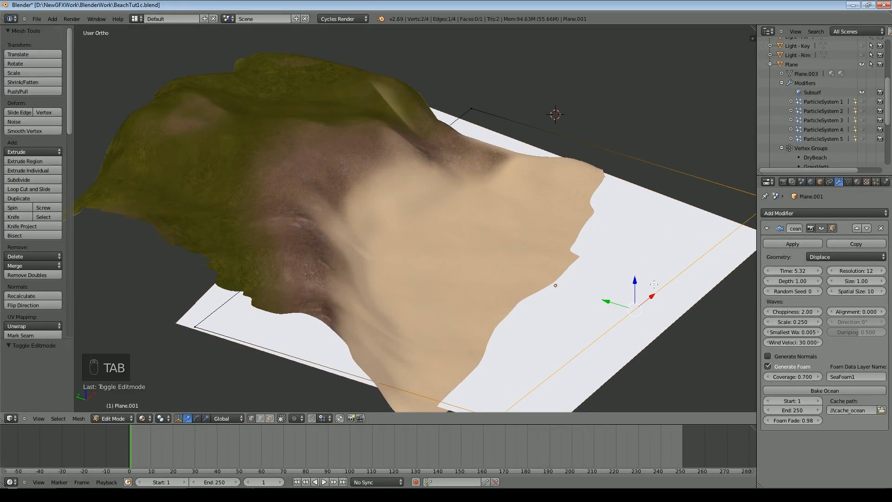
key(a)
key(a)
key(w)
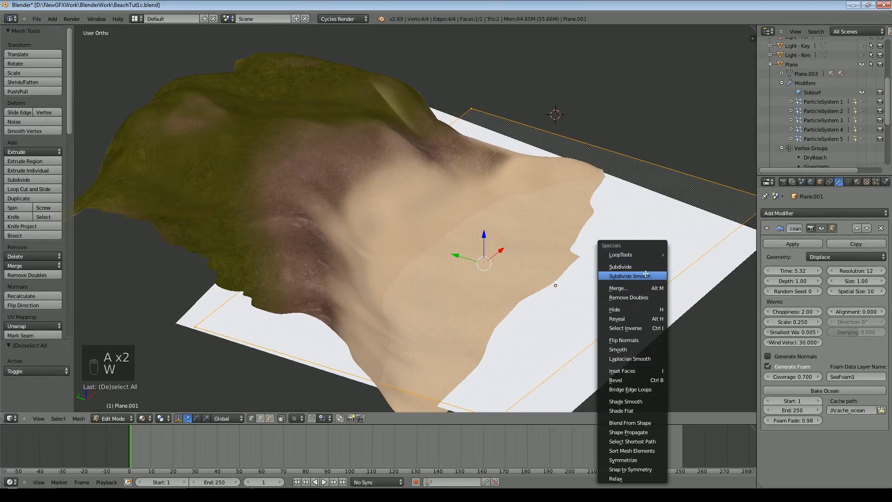
click(622, 266)
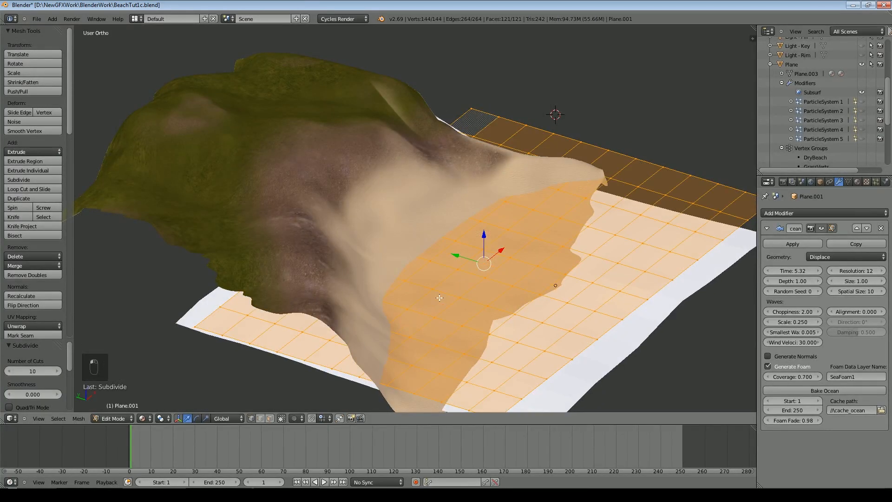
click(30, 371)
text(50)
key(Return)
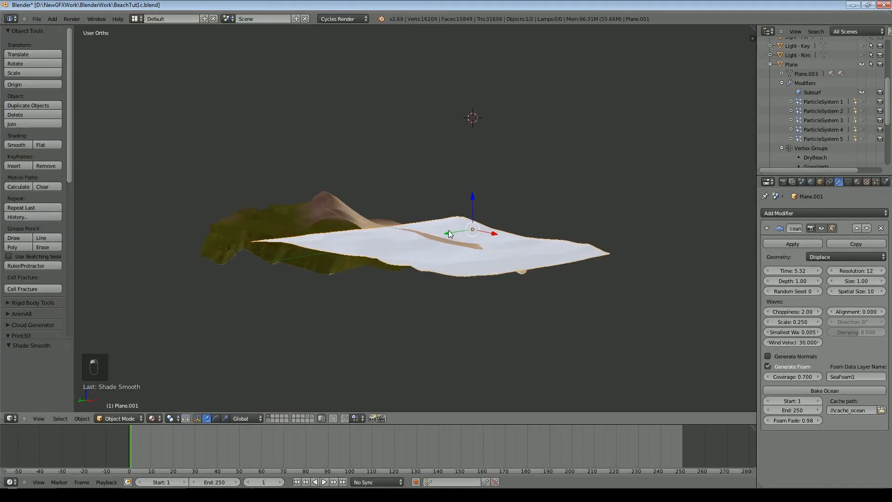
- Add a Subdivision Surface modifier with 2 view subdivisions to the sea plane and place it above the Ocean modifier
middle_drag(447, 230, 466, 233)
scroll(466, 234, up, 3)
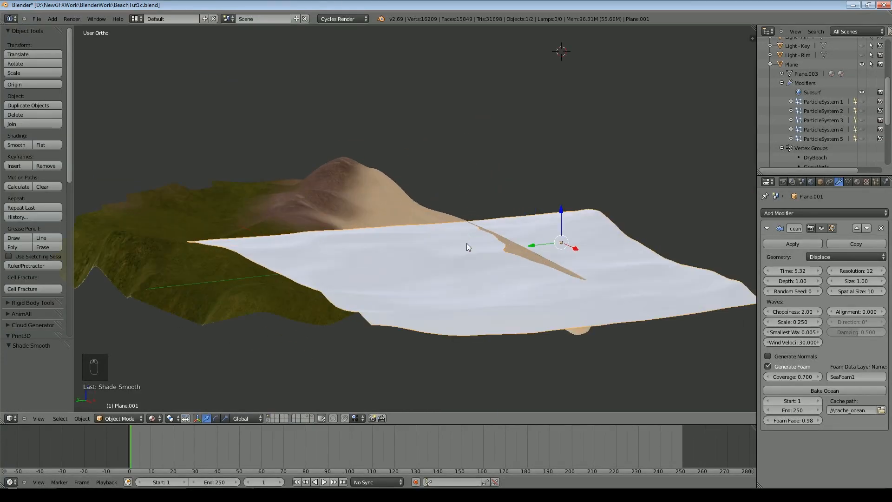
mouse_move(791, 270)
mouse_down()
mouse_move(783, 270)
mouse_move(793, 272)
mouse_up()
click(804, 212)
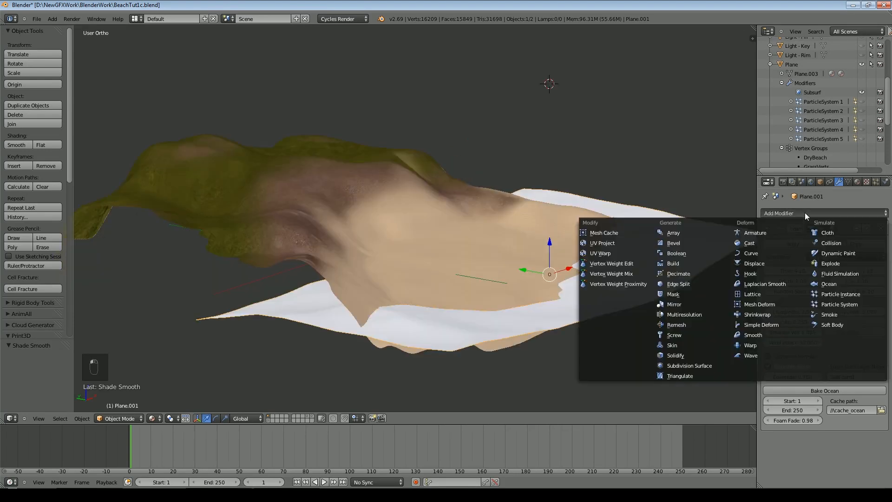
click(694, 365)
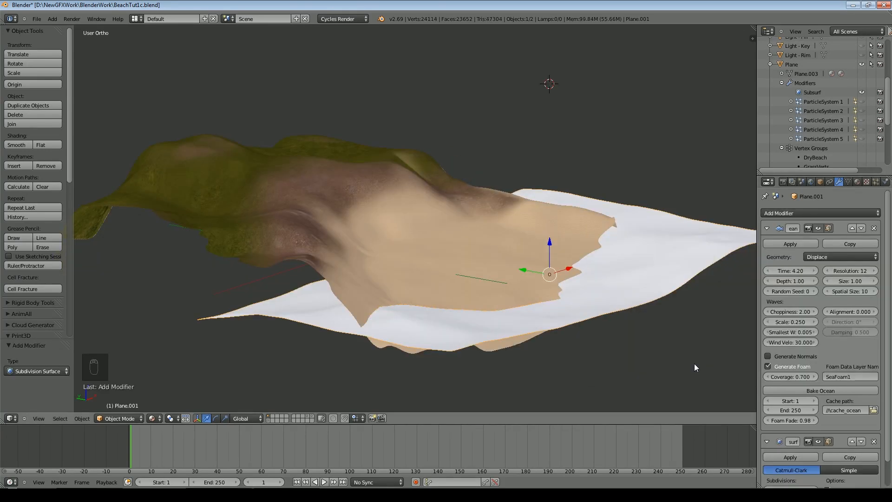
scroll(836, 395, down, 2)
click(851, 415)
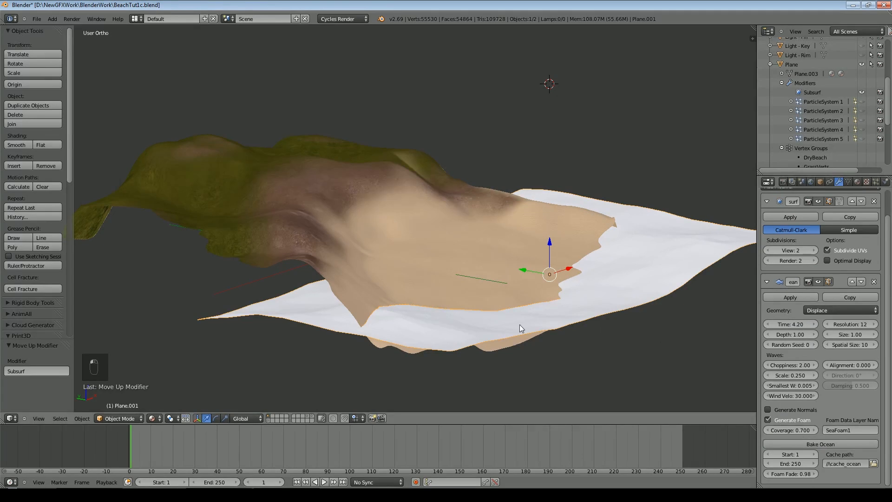
- Set the ocean's wave Alignment to 0.8 and preview the wave motion by varying the Time value
middle_drag(578, 345, 588, 358)
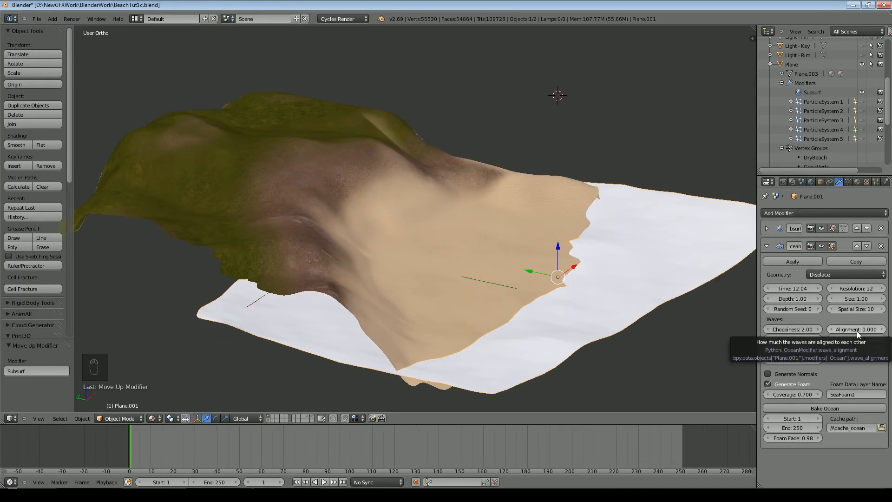
click(856, 331)
key(BackSpace)
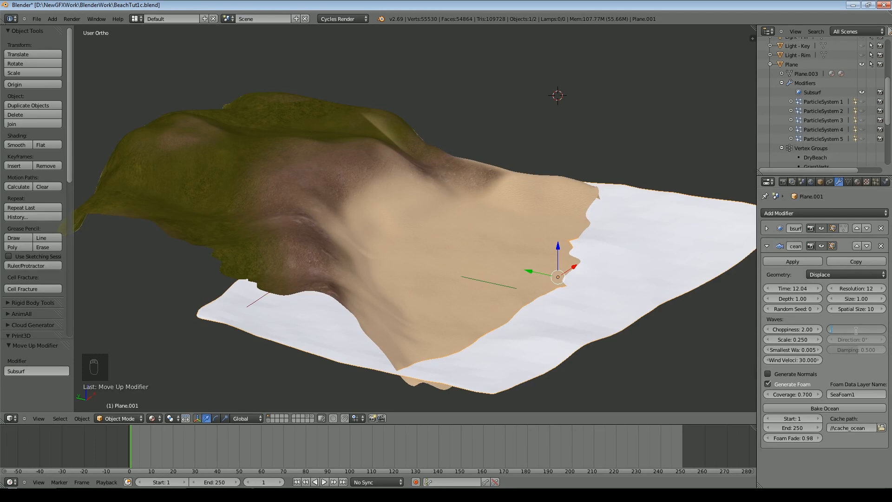
key(Return)
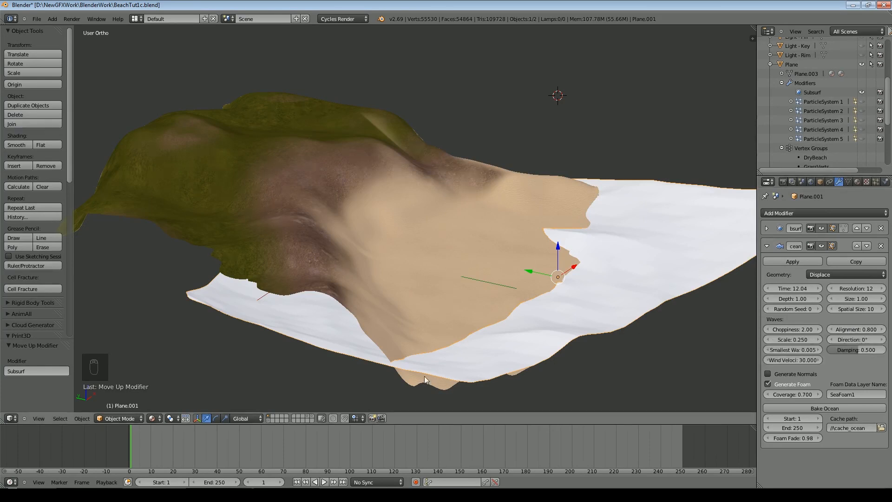
drag(799, 289, 721, 308)
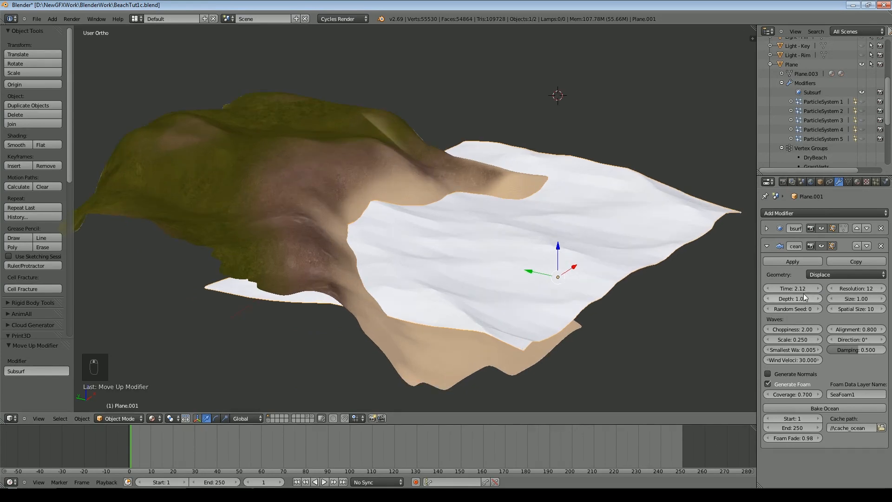
drag(804, 298, 802, 288)
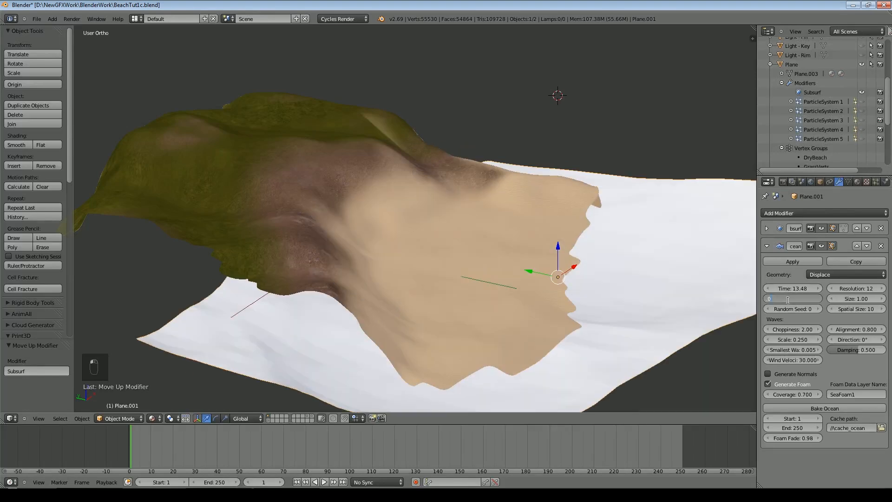
- Try an ocean Depth of 0
click(796, 297)
text(0)
key(Return)
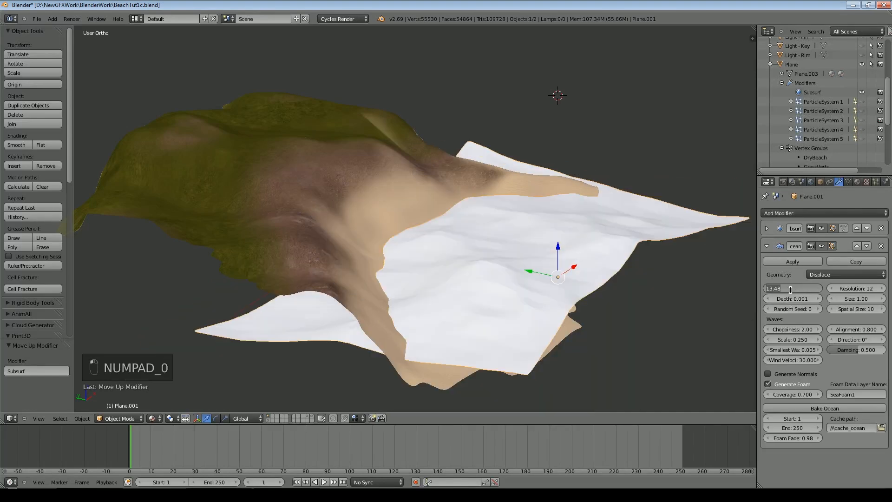
- Reset the ocean's Time to 0 and Depth to 1, and set the wave Scale to 0.025
drag(795, 287, 788, 288)
key(Escape)
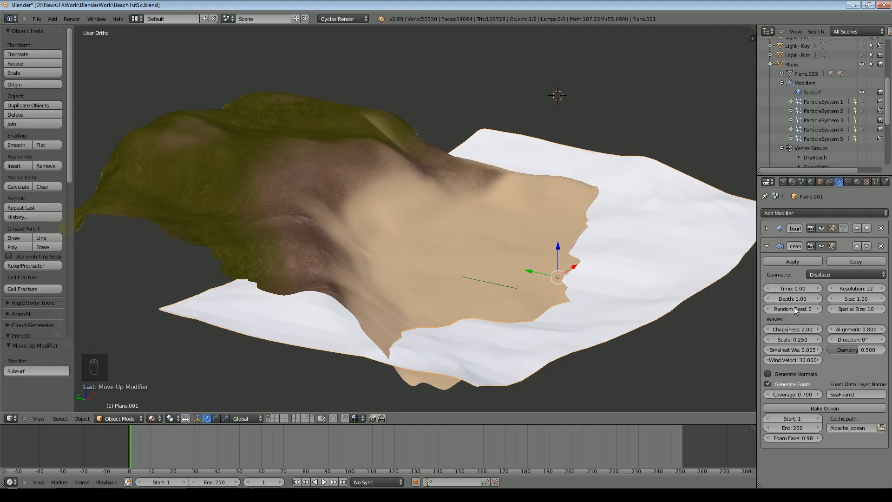
click(793, 340)
text(.025)
key(Return)
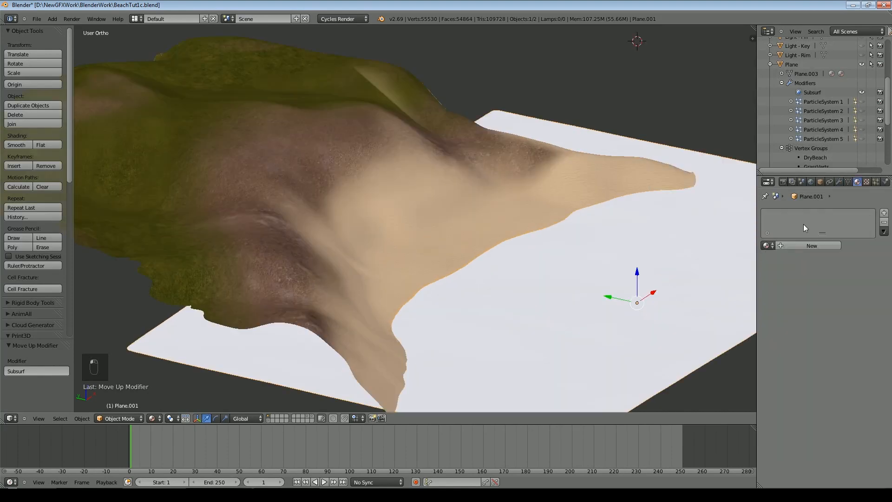
- Create a new material for the sea plane with a blue viewport colour and show the scene in solid shading
click(792, 249)
click(820, 290)
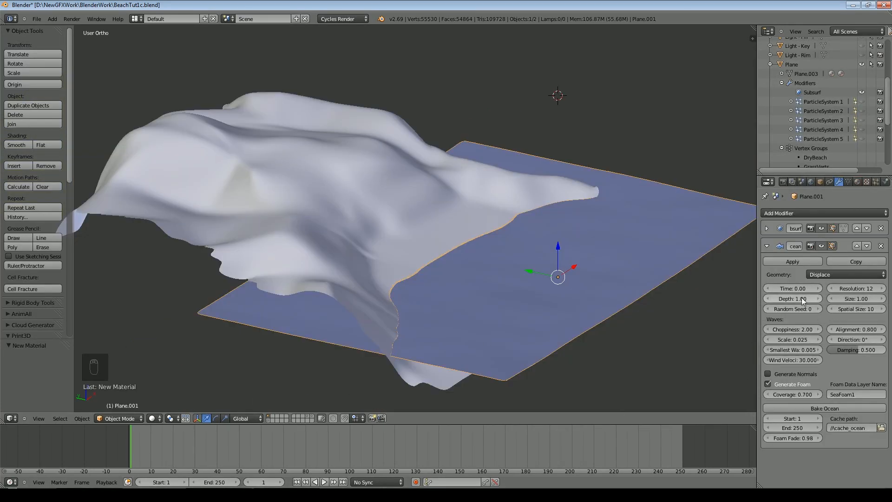
- Keyframe the Ocean modifier's Time at 0 on frame 1 and at 3 on frame 250
key(i)
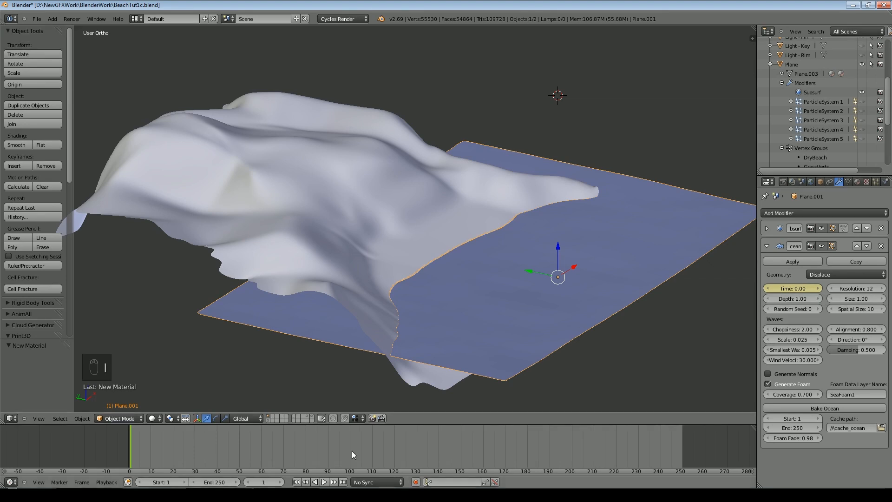
click(343, 482)
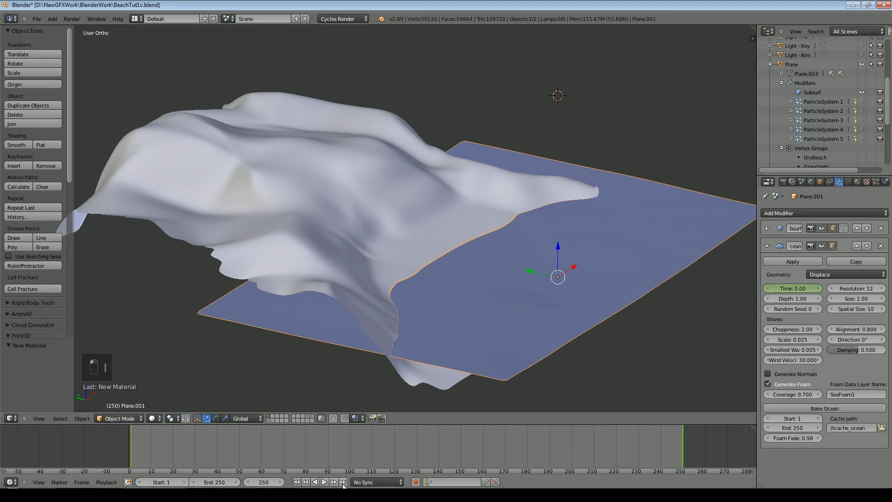
click(793, 288)
key(BackSpace)
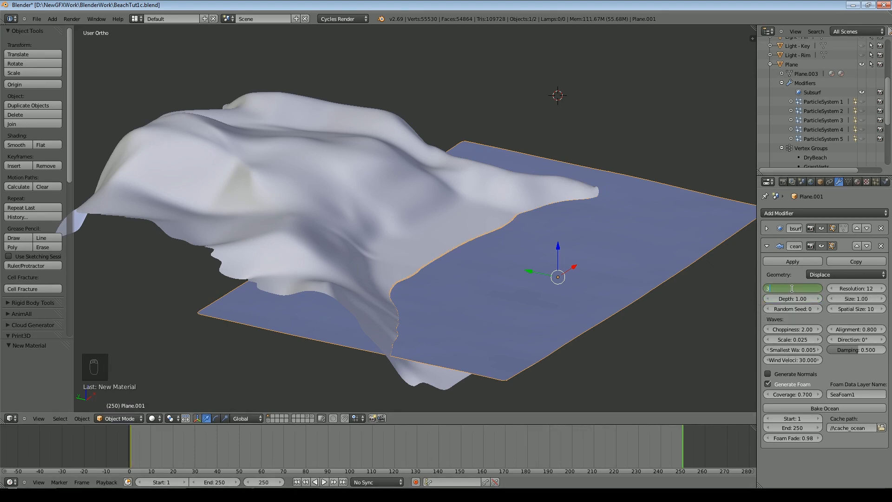
text(3)
key(Return)
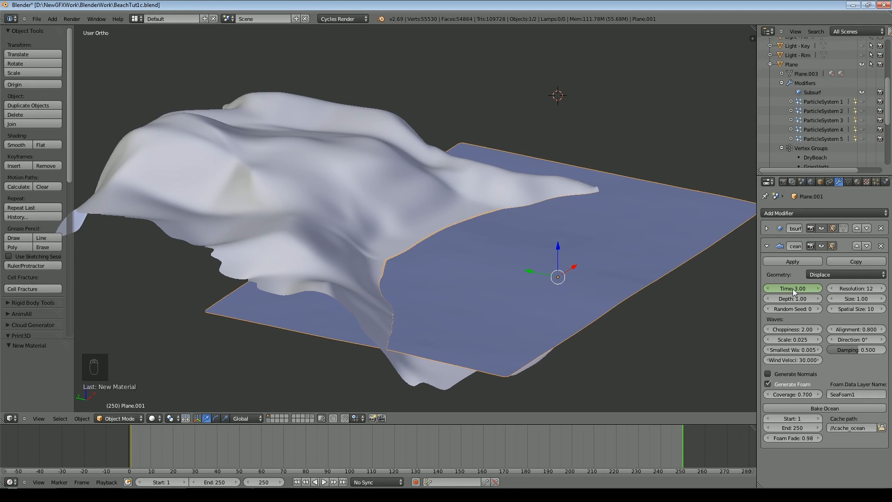
key(i)
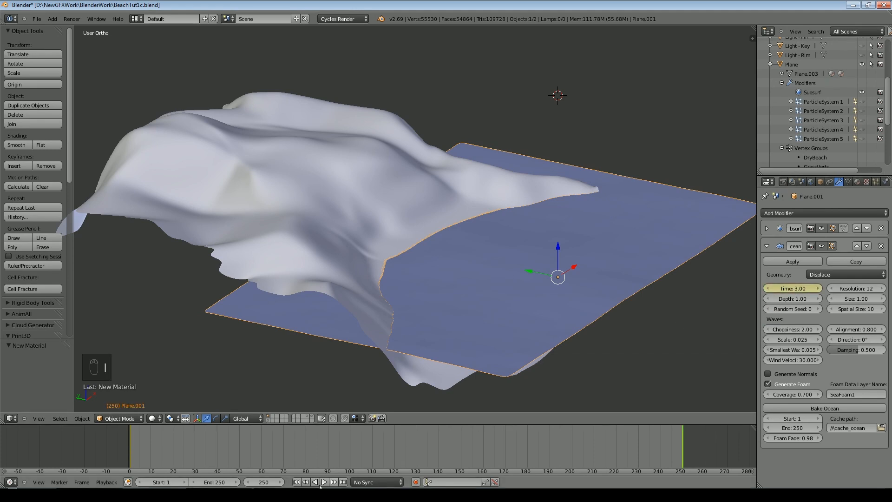
- Play the animation from the first frame and examine the wave motion along the shoreline
click(296, 482)
click(323, 482)
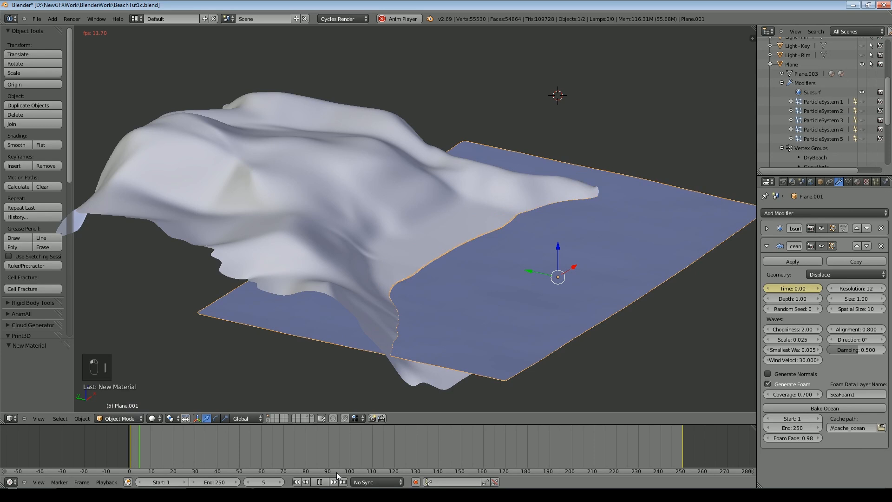
scroll(539, 338, up, 5)
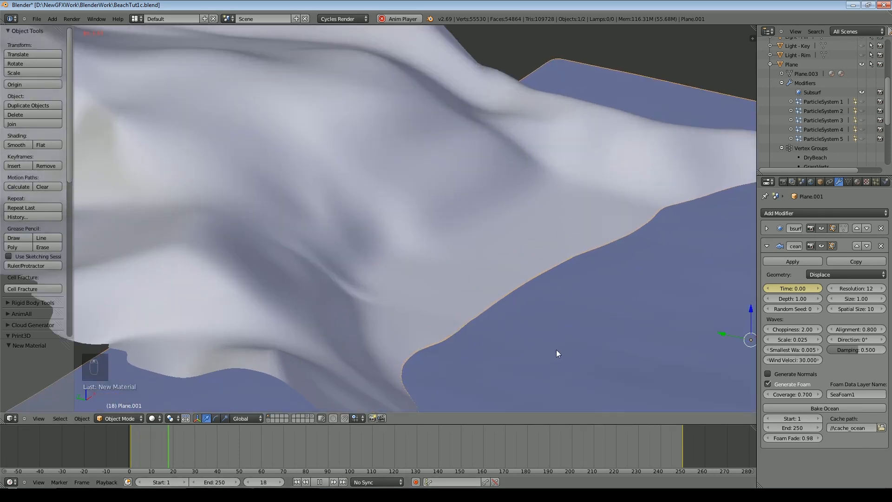
scroll(554, 344, down, 2)
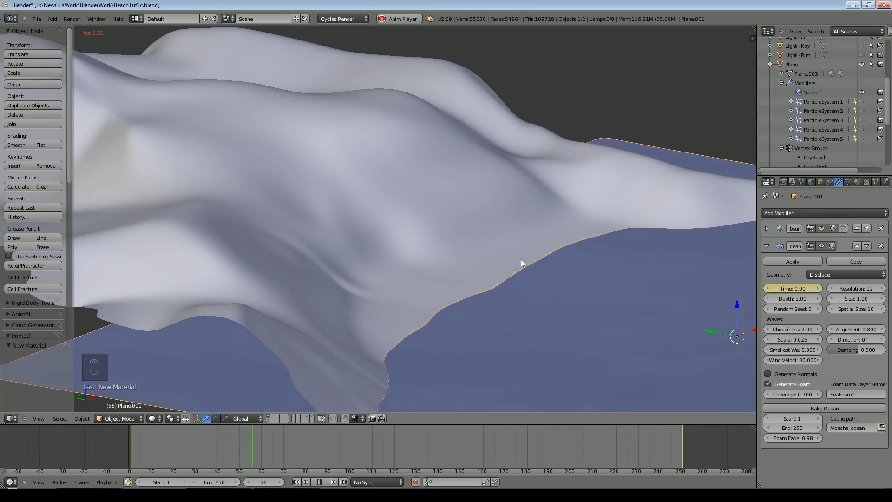
- Turn off the Subdivision Surface modifier's viewport display and watch the sea animation through the camera
click(821, 228)
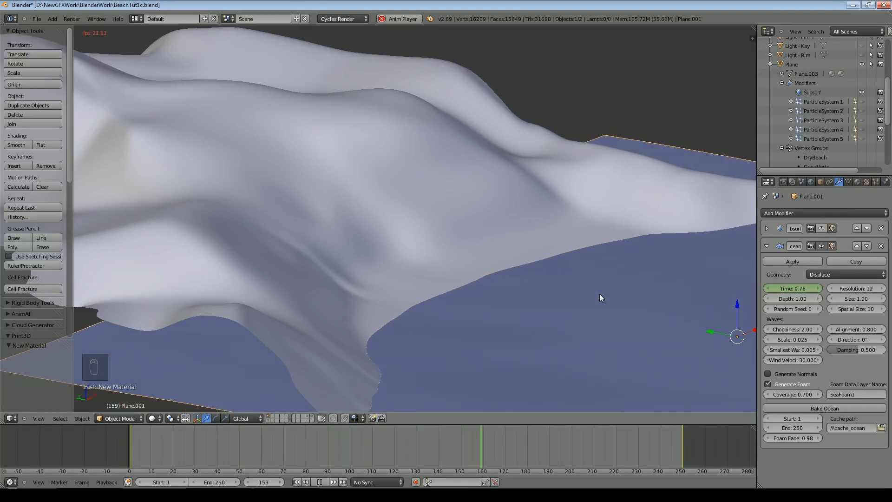
scroll(594, 313, down, 3)
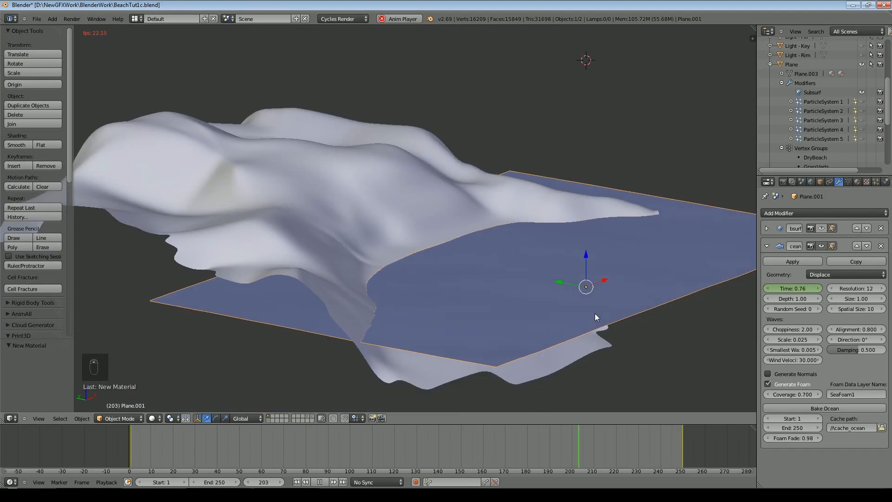
key(KP_0)
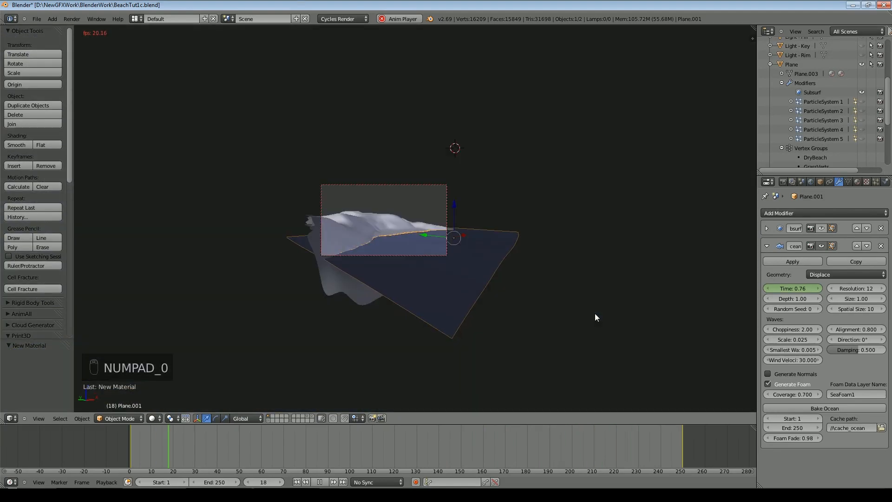
scroll(592, 315, up, 5)
scroll(589, 314, up, 4)
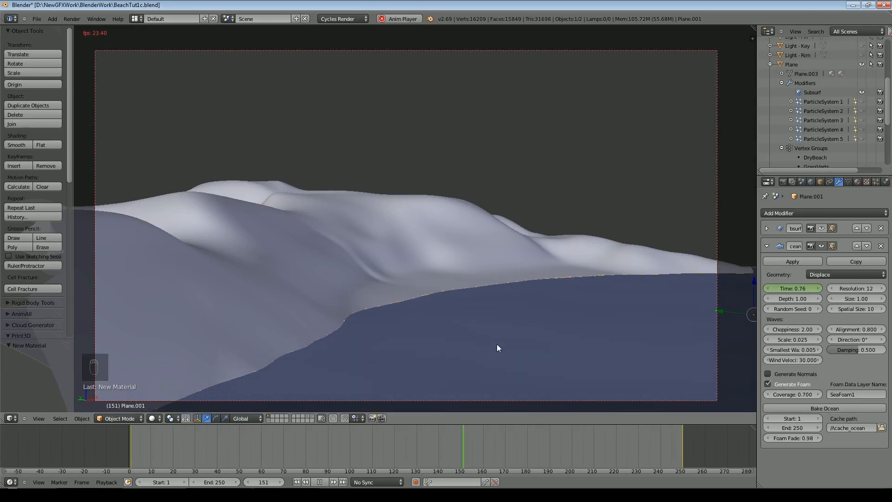
- Stop the playback and set the ocean's Size to 0.5 and Resolution to 24
key(Escape)
click(861, 287)
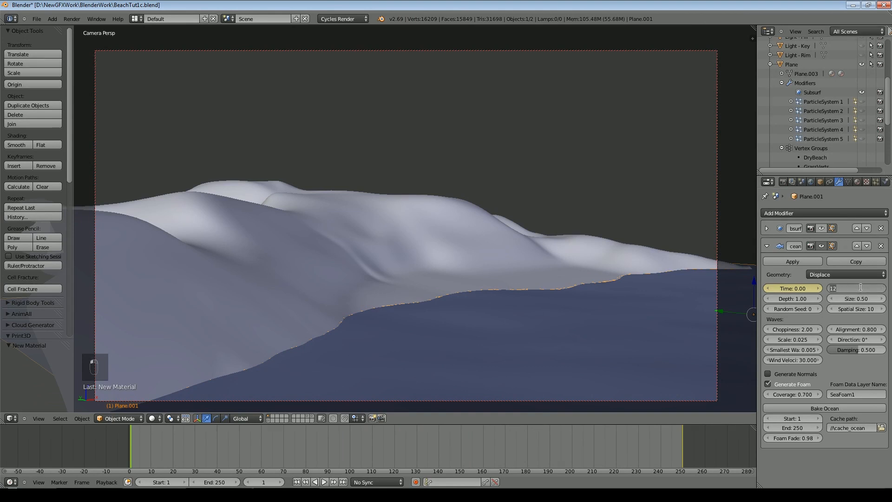
text(24)
key(Return)
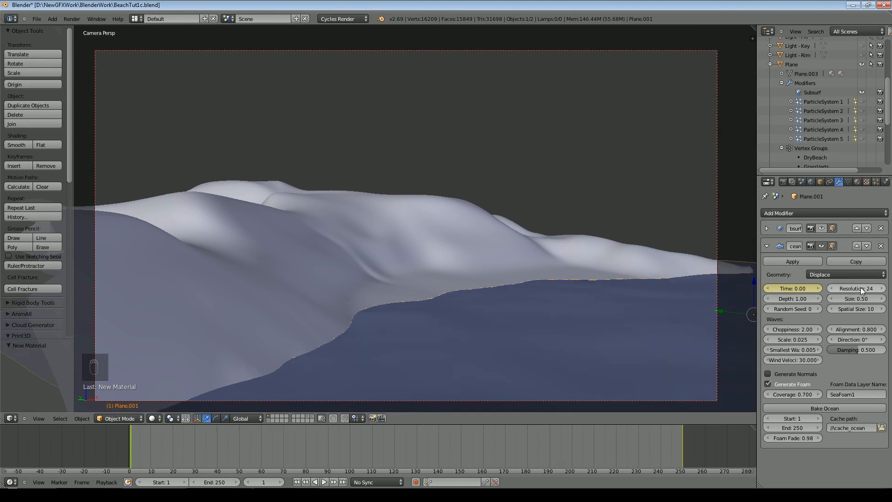
- Try keyframing the ocean's Time at 5 on frame 250 and play the animation from the start
click(324, 481)
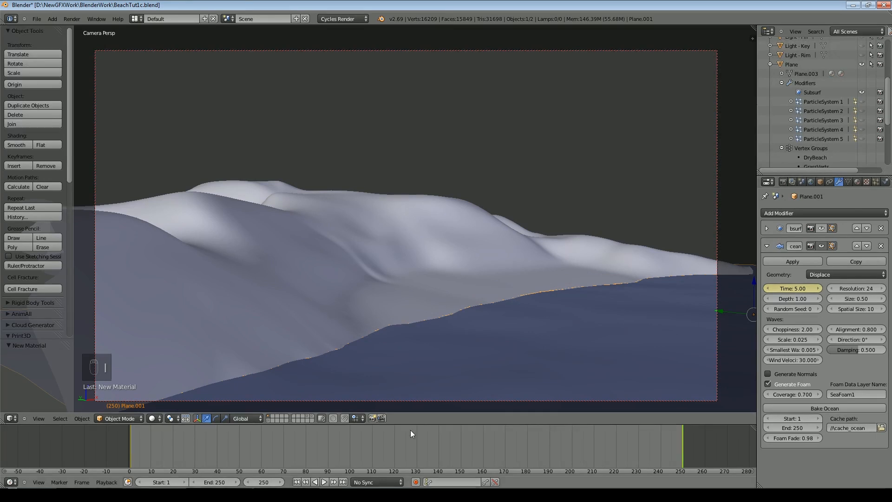
click(296, 482)
key(alt+a)
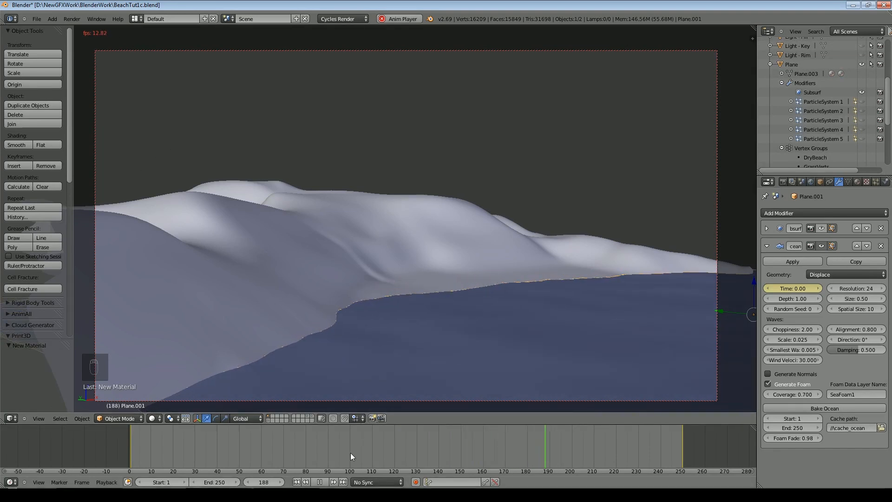
click(323, 482)
- Change the ocean's Time at frame 250 to 3.5 and replay the animation
click(297, 482)
click(343, 482)
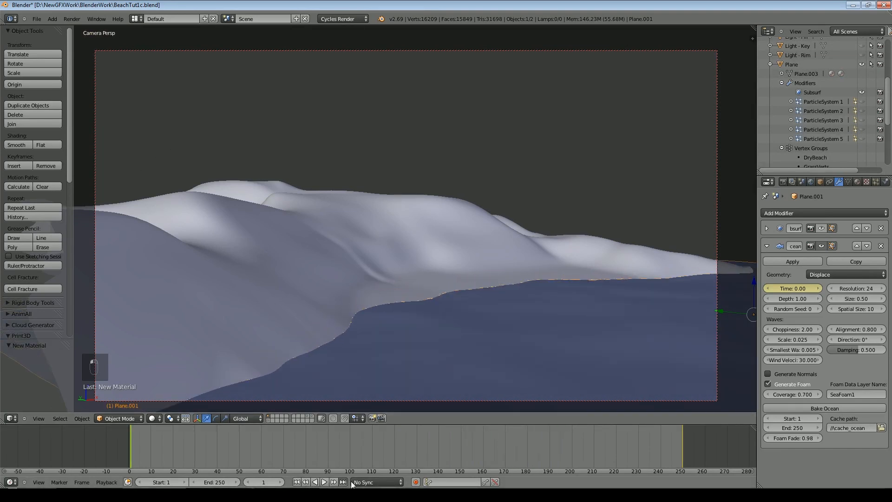
click(795, 288)
text(3.5)
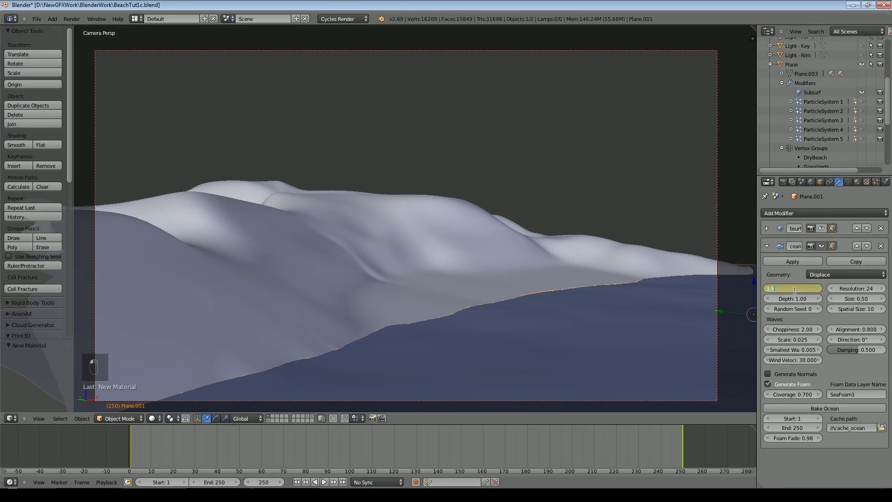
key(Return)
key(alt+a)
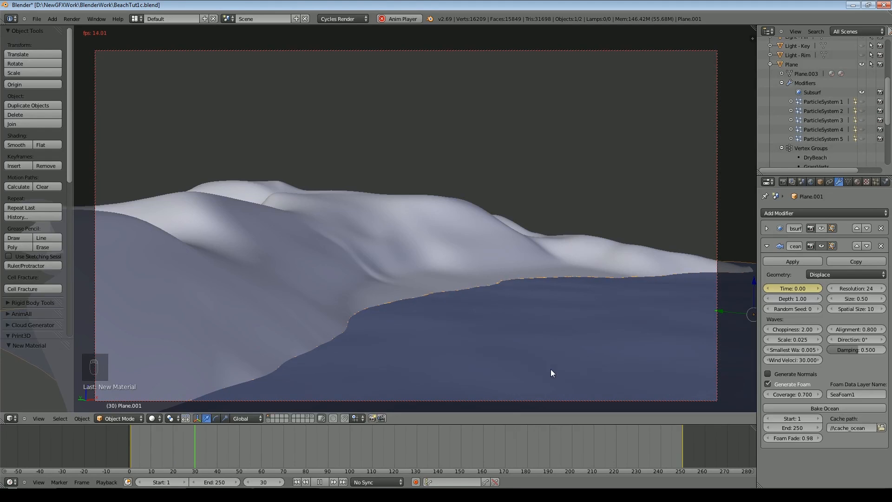
key(Escape)
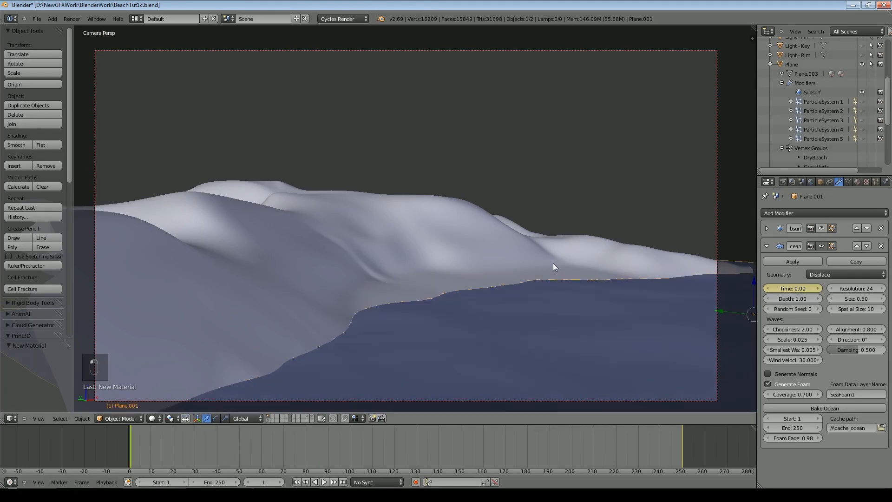
- Lower the sea plane along Z, ending with a move of about 0.169, and replay the animation in the camera view
scroll(626, 272, down, 3)
drag(607, 245, 608, 251)
scroll(517, 308, up, 3)
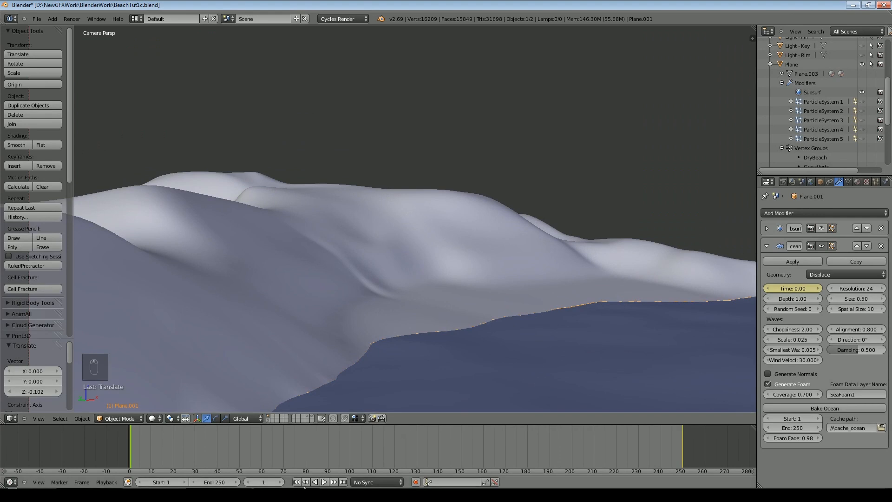
scroll(608, 246, down, 4)
scroll(604, 260, up, 3)
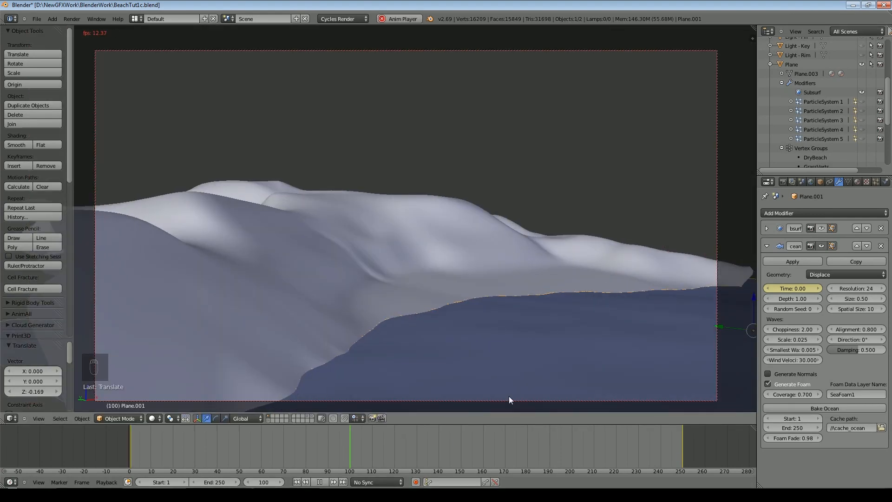
- Make the sea plane's surface a Mix Shader combining Glossy BSDF and Transparent BSDF with a factor of 0.8
click(857, 182)
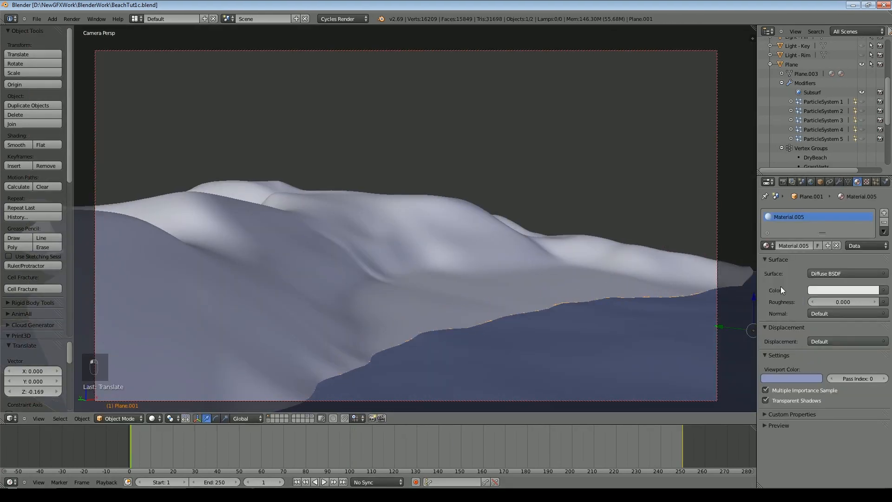
click(813, 274)
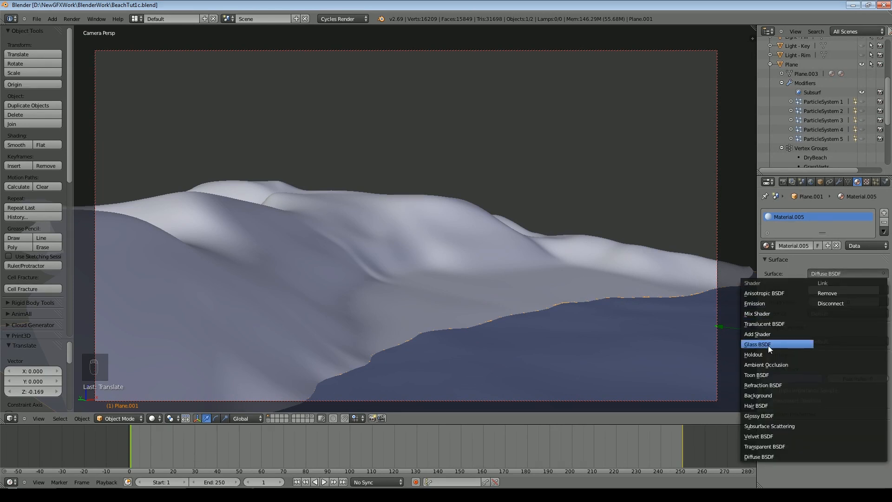
click(782, 313)
click(842, 302)
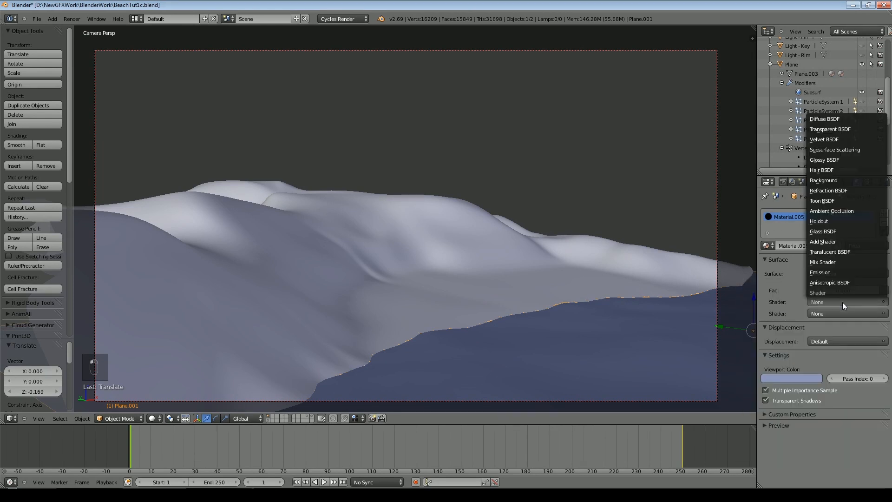
click(825, 160)
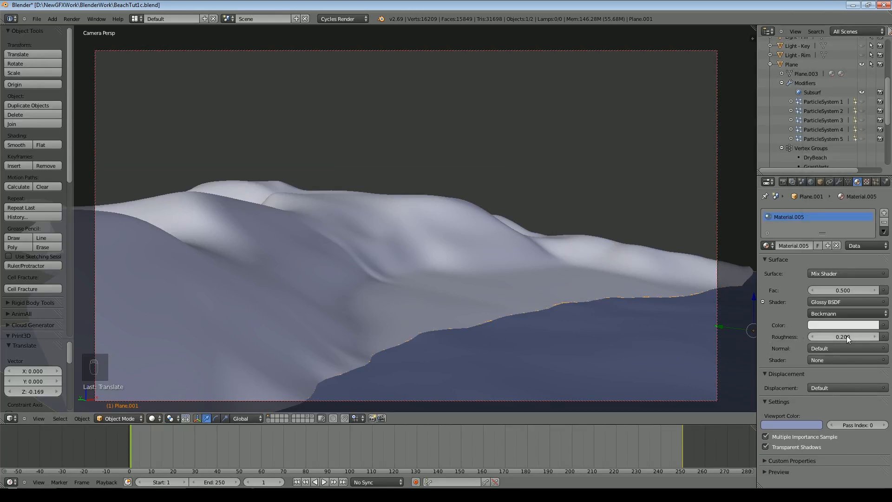
click(826, 361)
click(831, 188)
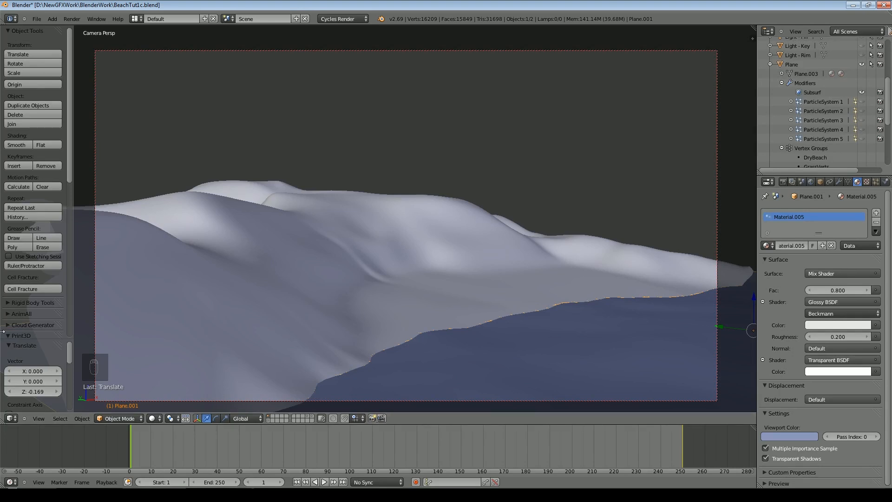
- Switch the camera view to rendered shading and also show the scene's first layer with the lamp
click(163, 418)
click(187, 357)
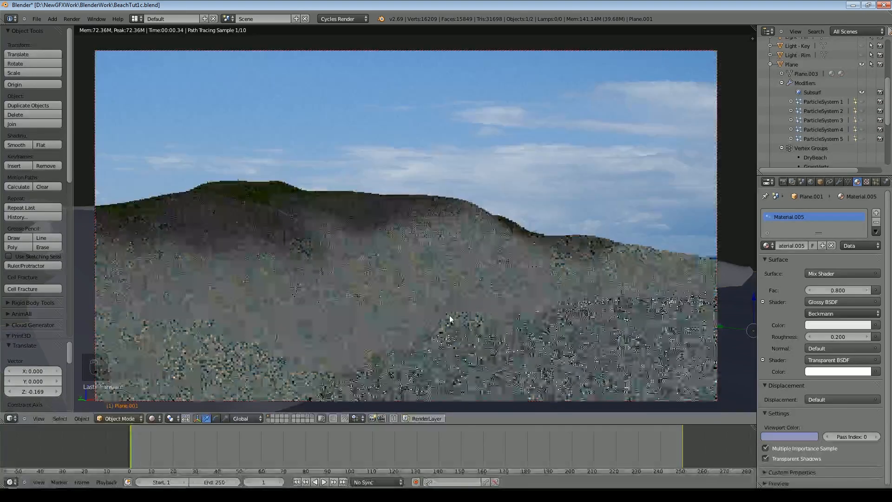
click(268, 419)
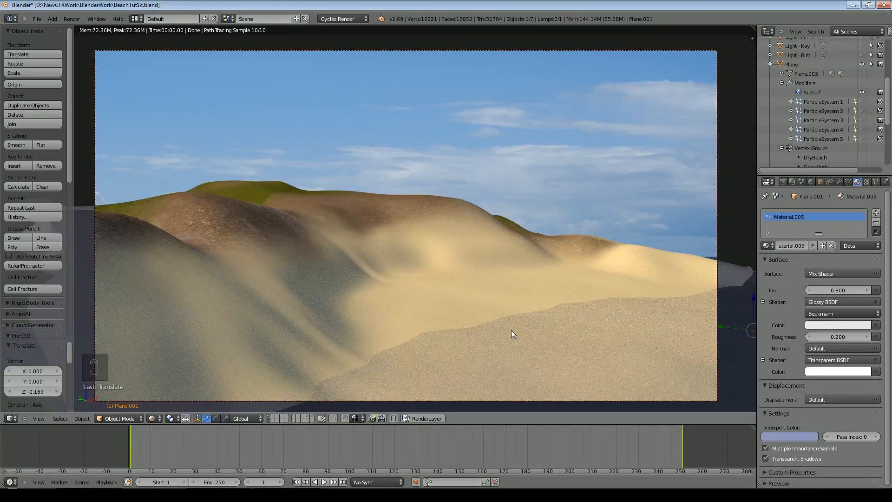
- Split the 3D view horizontally, turn the upper area into a Node Editor and spread out the sea material's nodes
drag(754, 27, 731, 242)
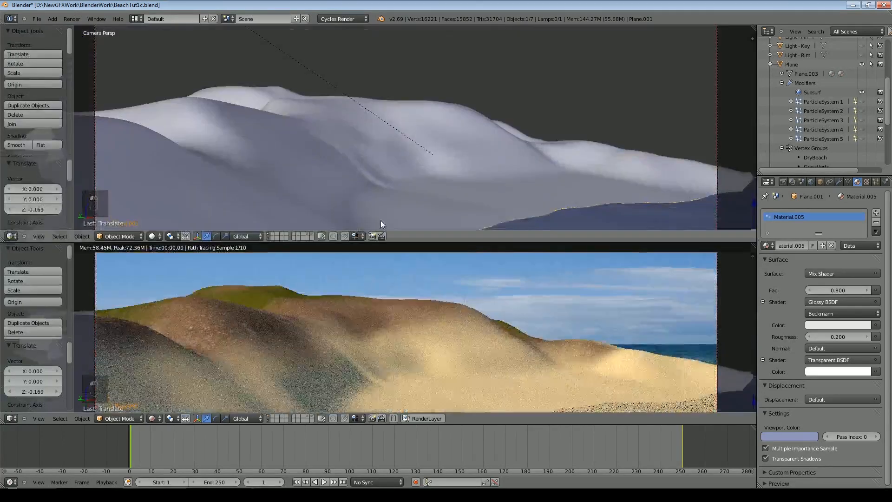
click(11, 236)
click(37, 129)
drag(250, 128, 177, 77)
drag(387, 112, 399, 98)
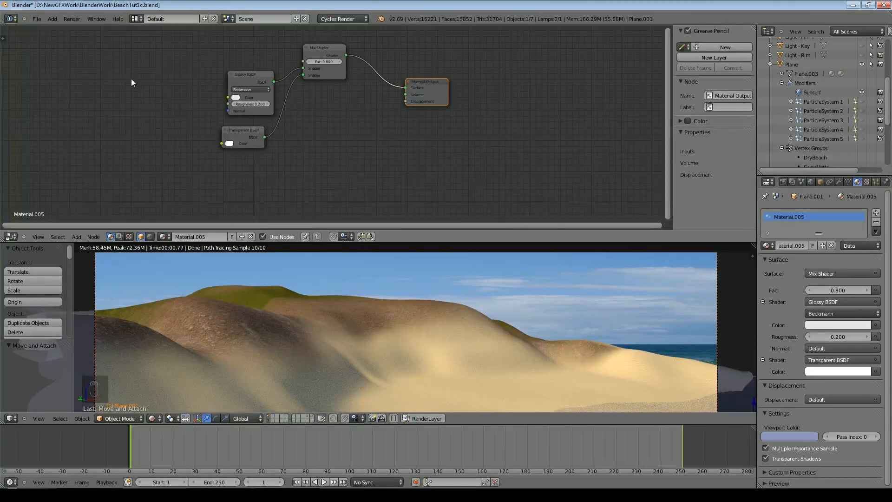
- Add an Attribute node to the sea material and set its name to the ocean's foam data layer, SeaFoam1
click(76, 236)
mouse_move(88, 225)
click(200, 233)
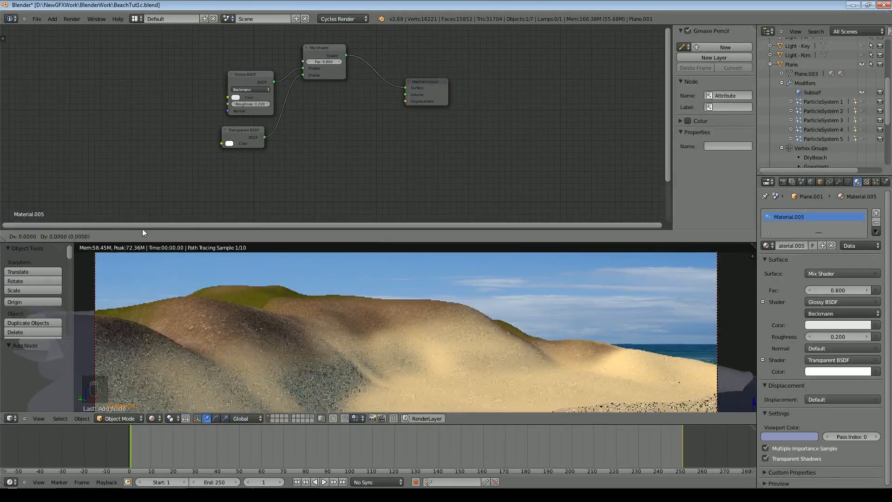
click(107, 73)
scroll(142, 136, up, 3)
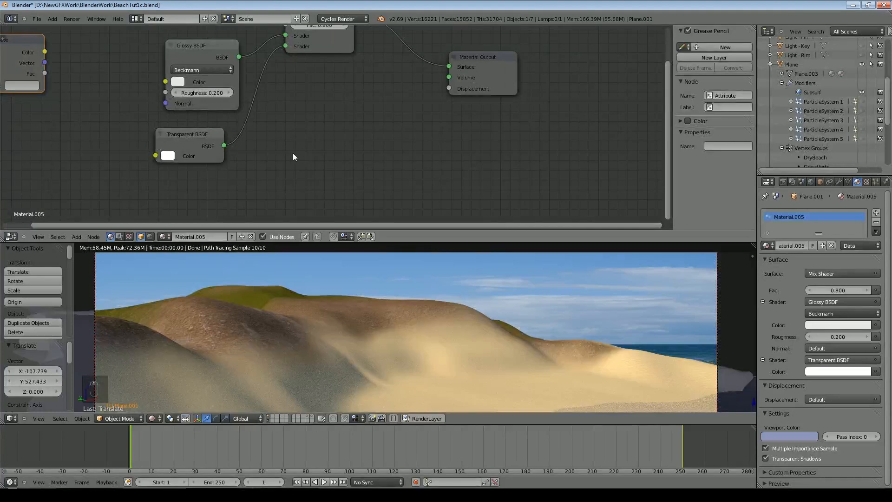
scroll(585, 356, down, 4)
shift+middle_drag(422, 357, 387, 313)
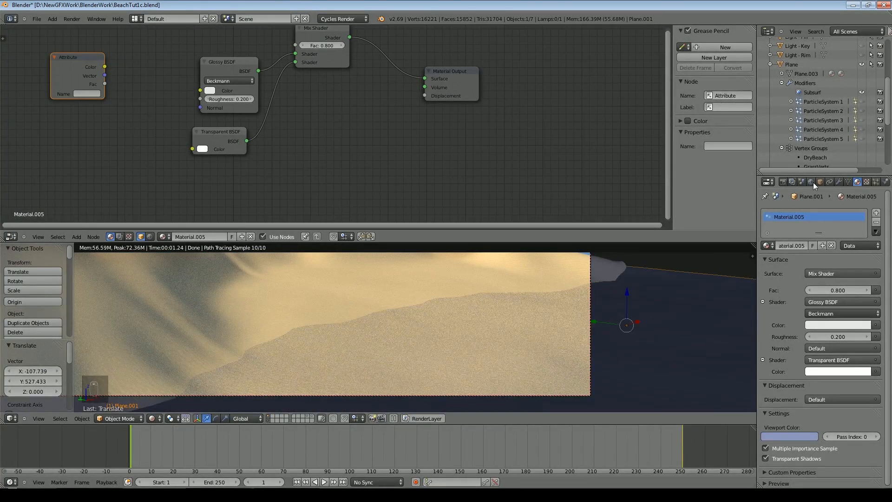
click(838, 181)
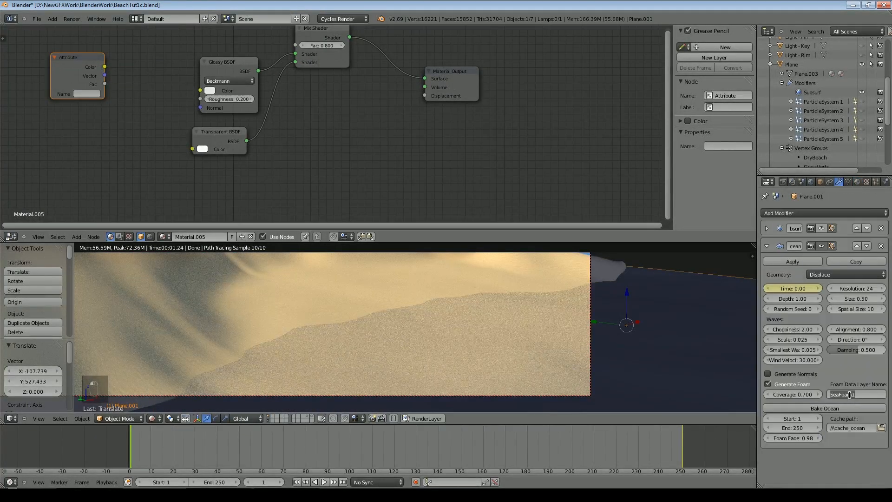
click(88, 94)
text(SeaFoam1)
- Add a ColorRamp node and link the Attribute node's Color output to its Fac input
click(77, 237)
click(141, 169)
click(107, 91)
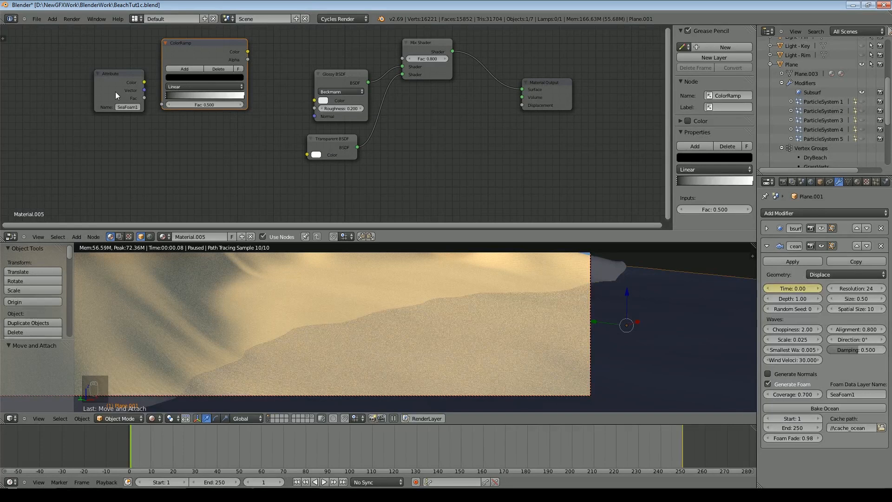
mouse_move(140, 83)
mouse_down()
mouse_move(105, 80)
mouse_move(162, 104)
mouse_up()
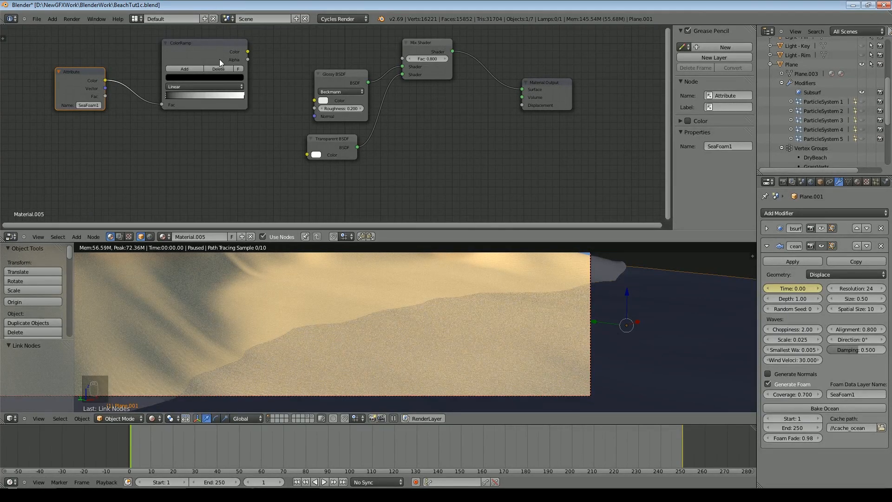
- Duplicate the Mix Shader node and link the ColorRamp's Color output to the copy's Fac input
drag(550, 86, 618, 76)
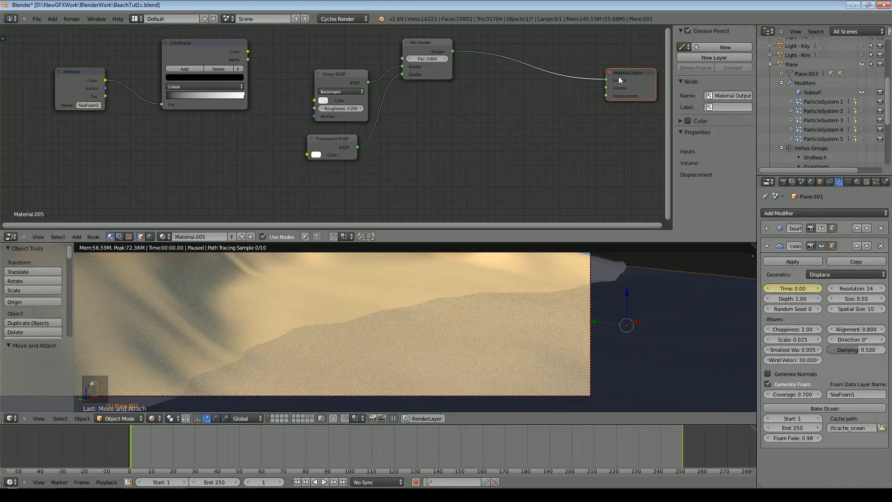
scroll(422, 82, down, 2)
click(351, 80)
key(shift+d)
click(306, 43)
drag(177, 82, 172, 77)
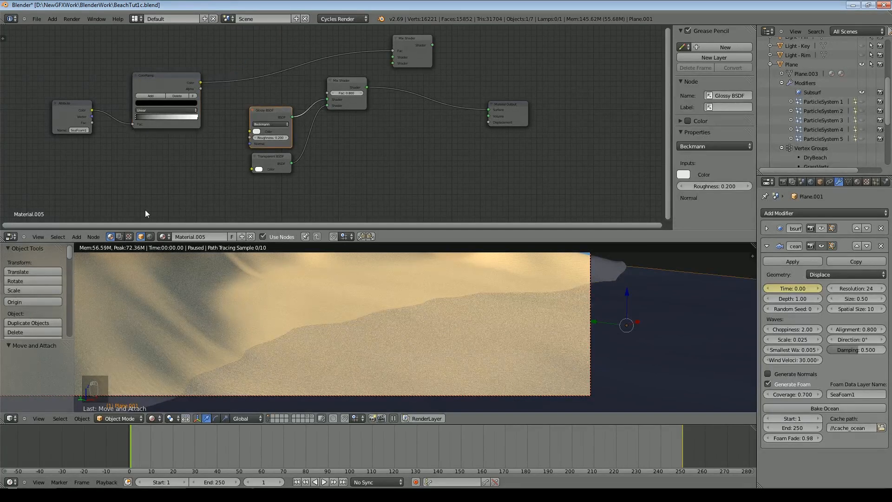
- Add a pure white Diffuse BSDF node and link it to the duplicated Mix Shader's first Shader input
click(77, 237)
mouse_move(88, 199)
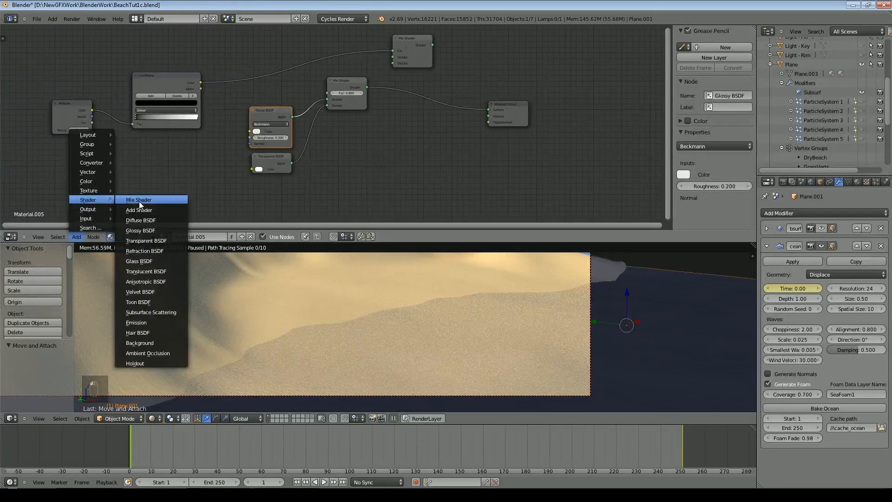
click(143, 220)
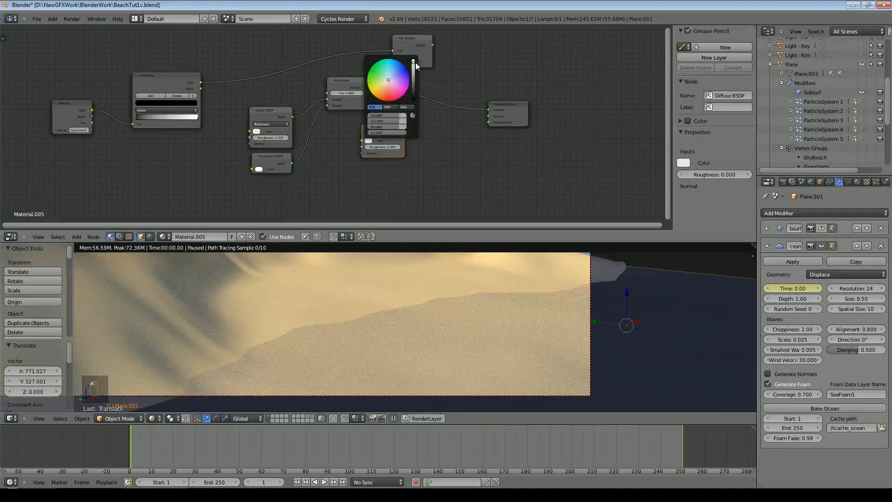
drag(414, 62, 414, 56)
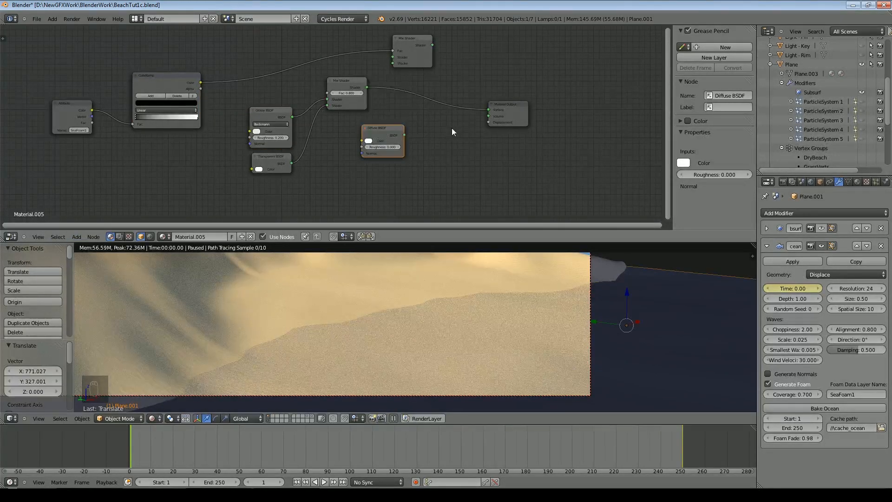
scroll(452, 132, down, 2)
drag(392, 164, 393, 84)
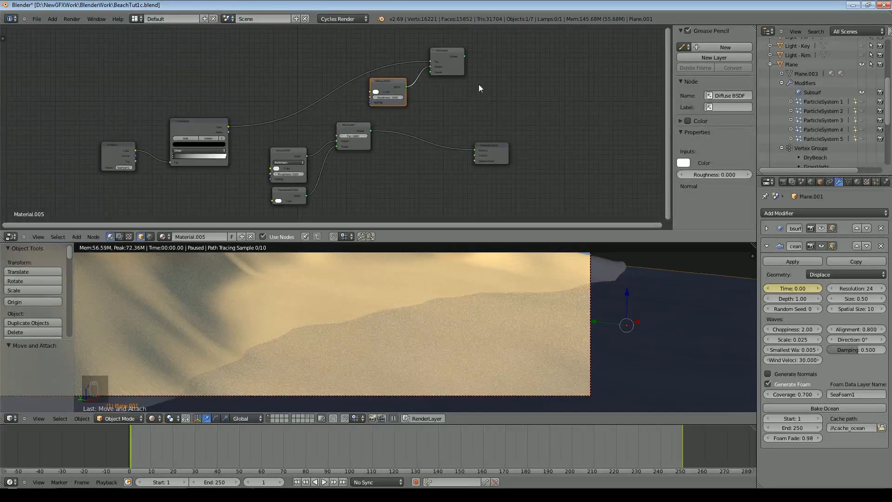
- Route the glossy/transparent mix through the duplicated Mix Shader's second input to the Material Output and tidy the node layout
drag(474, 150, 431, 72)
mouse_move(436, 53)
mouse_down()
mouse_move(419, 52)
mouse_move(450, 59)
mouse_up()
drag(385, 84, 367, 96)
drag(496, 144, 549, 100)
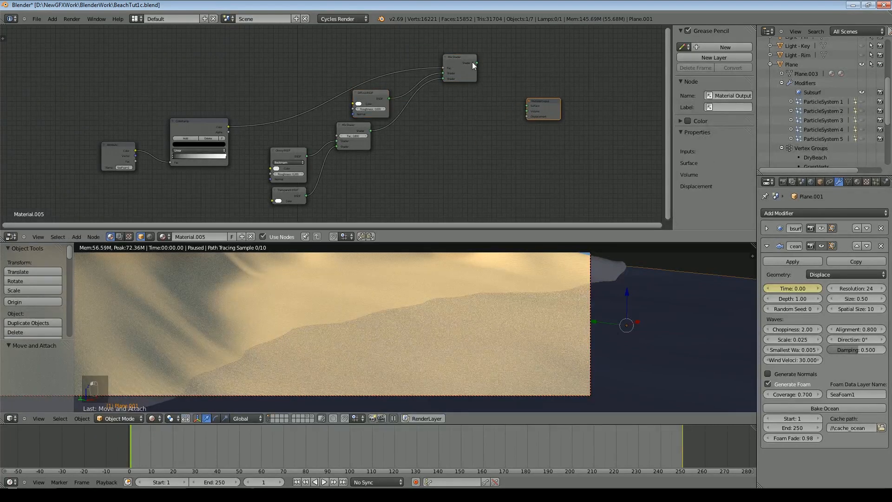
drag(205, 126, 222, 54)
drag(124, 144, 123, 69)
middle_drag(300, 119, 256, 131)
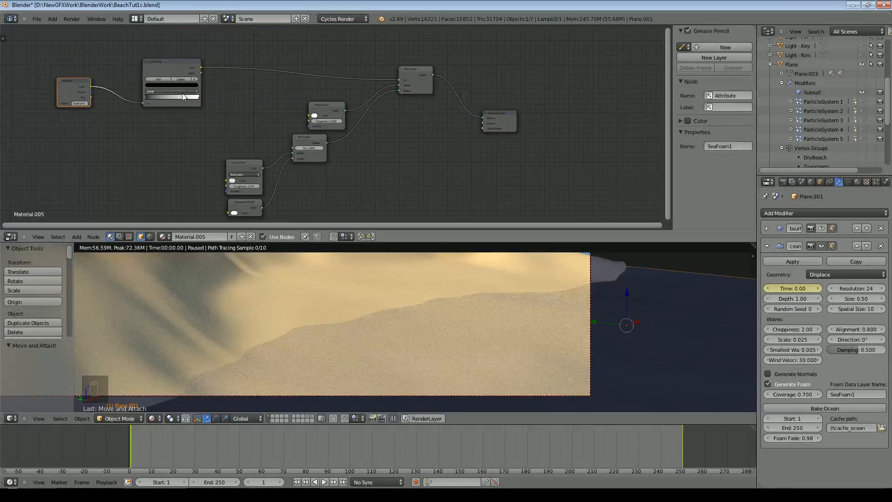
drag(327, 112, 321, 106)
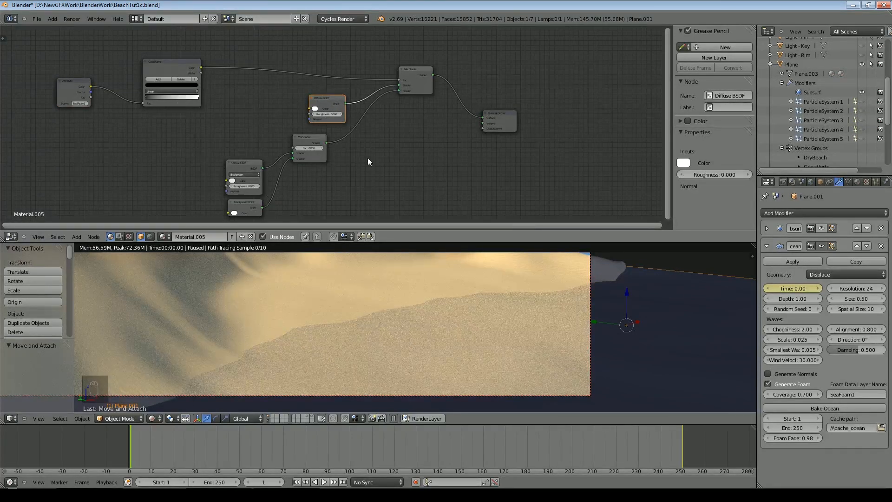
- Try pushing the ColorRamp's gradient toward its white end and bake the ocean for frames 1 to 250
scroll(421, 308, down, 1)
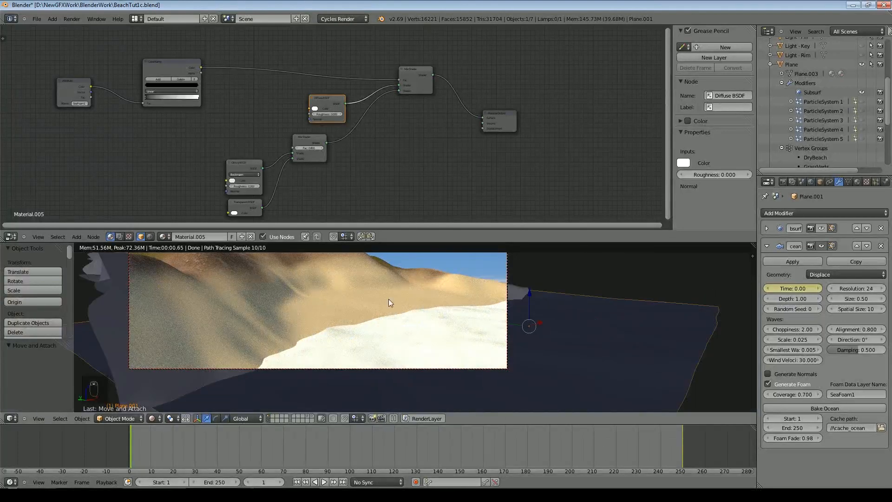
drag(146, 96, 192, 97)
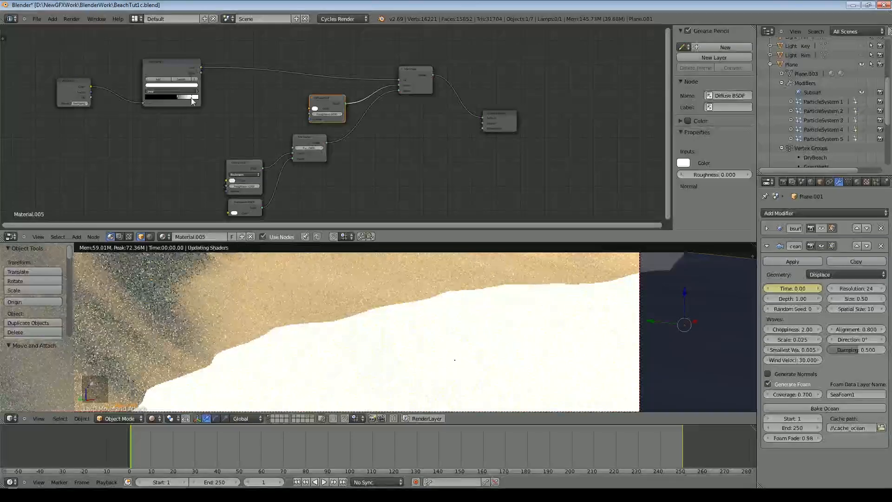
click(820, 407)
- Move the ColorRamp's white stop close to the black end and inspect the foam patches in the rendered view
drag(194, 98, 155, 100)
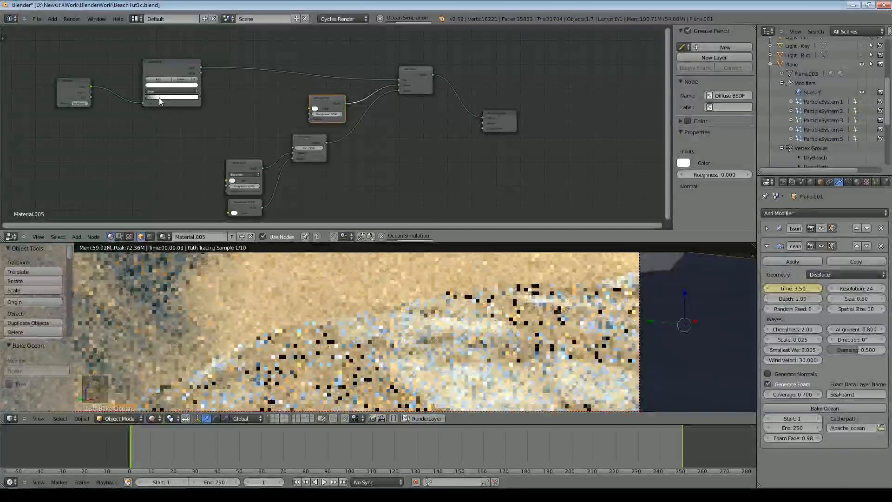
scroll(200, 128, up, 1)
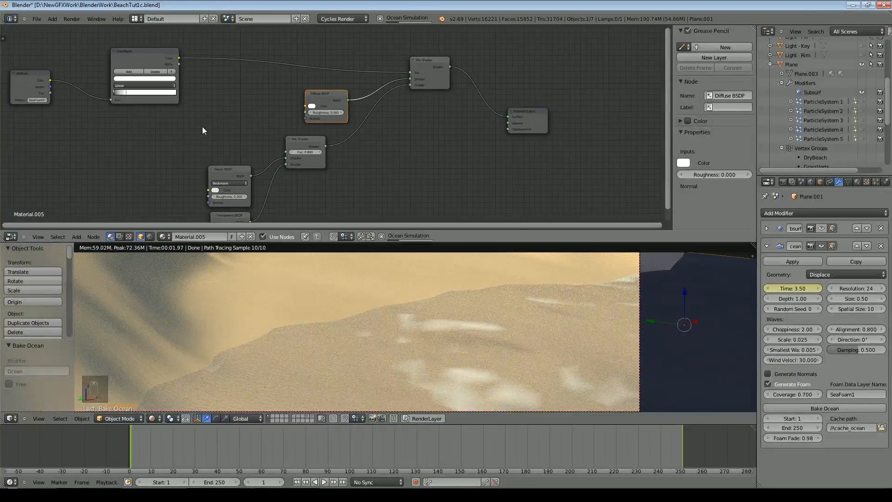
scroll(121, 127, up, 1)
middle_drag(121, 128, 319, 157)
scroll(477, 353, down, 2)
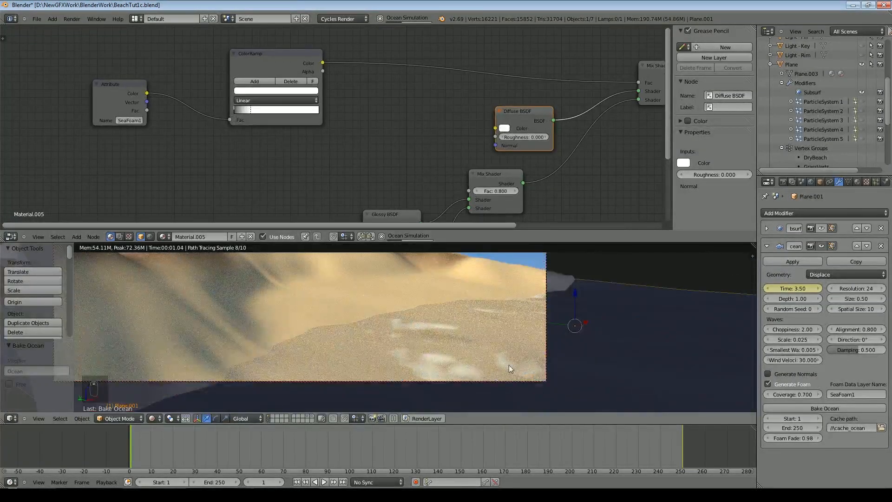
scroll(450, 335, up, 3)
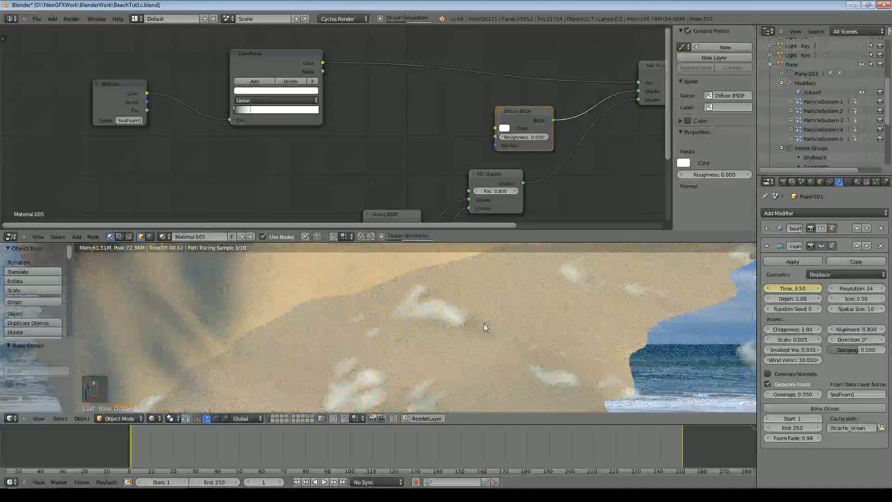
middle_drag(342, 328, 412, 327)
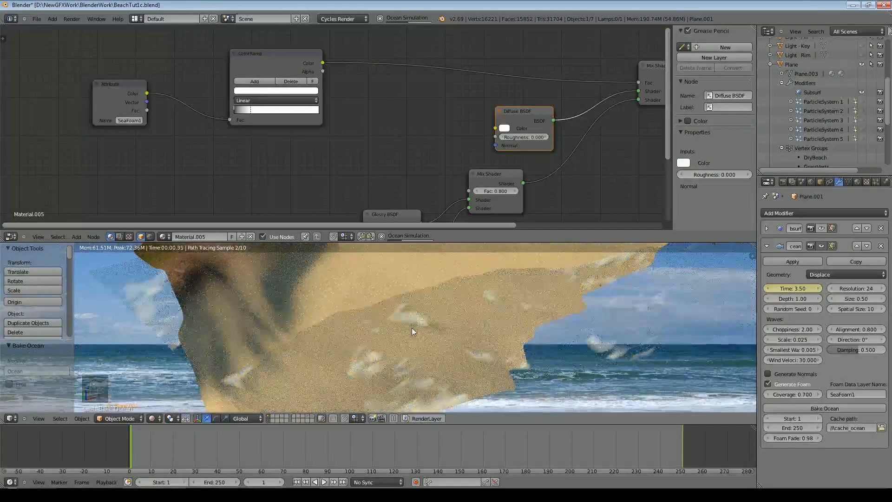
- Fine-tune the ColorRamp's black and white stops near the dark end, checking the foam amount from the camera view
mouse_move(251, 109)
mouse_down()
mouse_move(266, 111)
mouse_move(233, 109)
mouse_move(319, 117)
mouse_move(266, 116)
mouse_up()
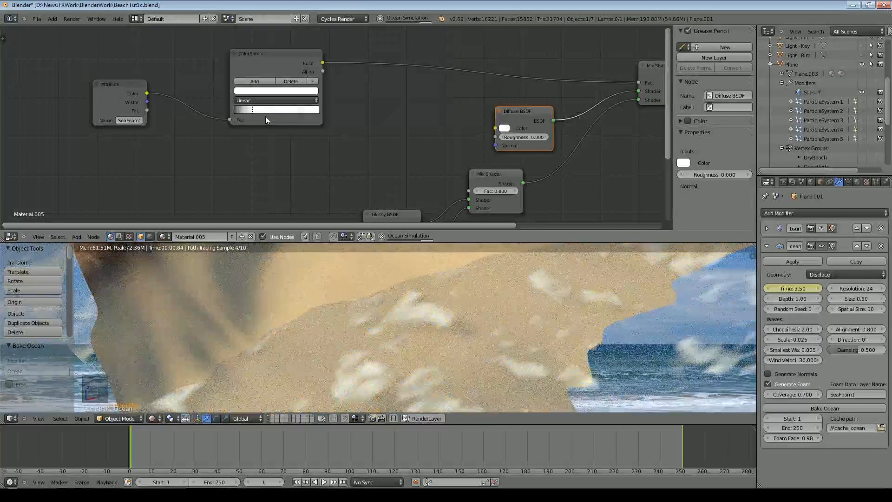
click(237, 110)
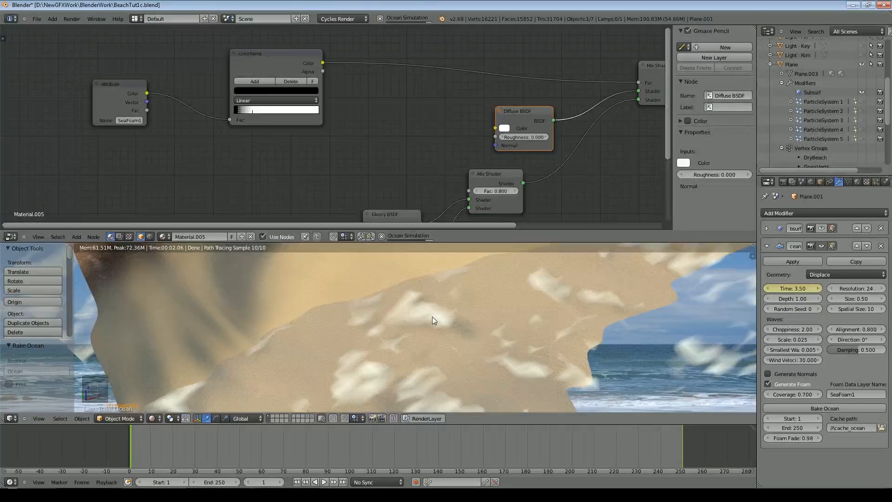
key(KP_0)
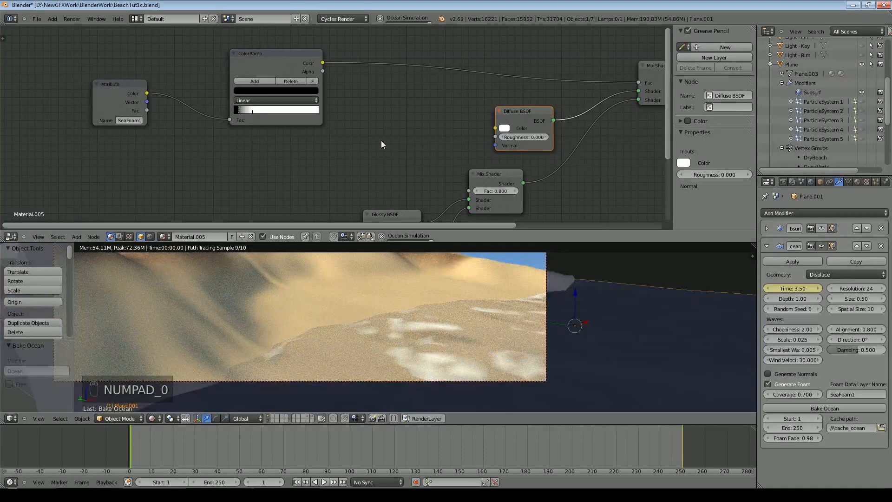
drag(252, 110, 242, 111)
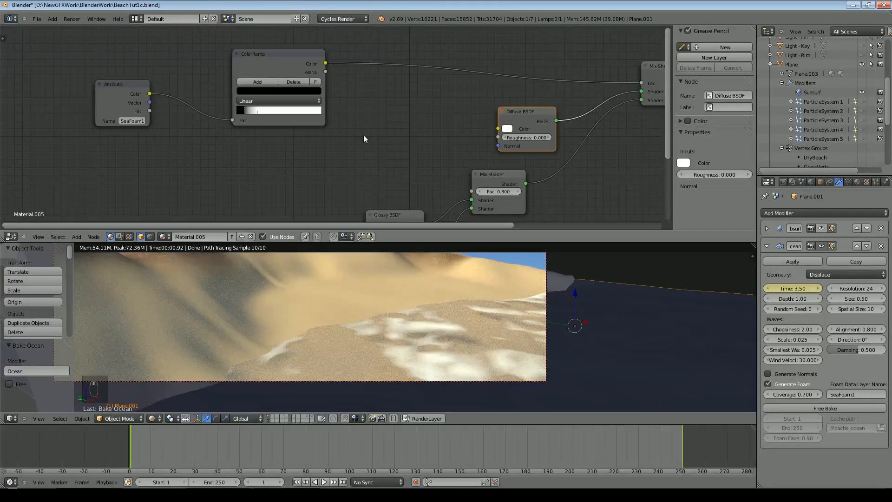
scroll(353, 137, down, 2)
middle_drag(365, 113, 292, 125)
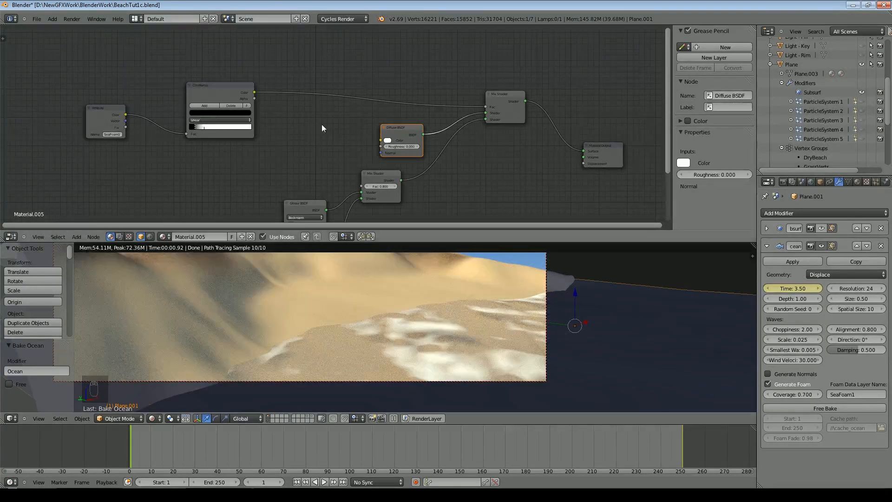
scroll(513, 146, down, 1)
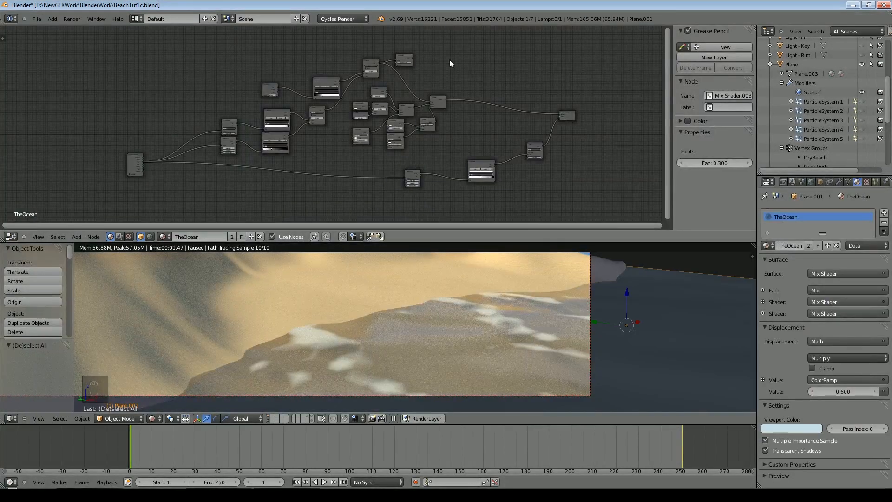
- In TheOcean's node tree, spread out the SeaFoam1 Attribute node, its ColorRamp and the Subtract node that the ramp feeds
scroll(457, 83, up, 5)
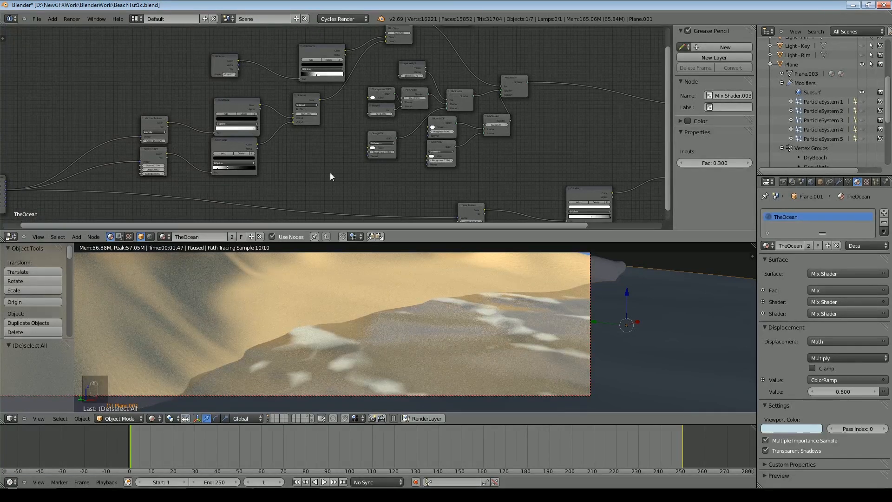
scroll(306, 177, down, 4)
middle_drag(349, 161, 378, 202)
scroll(383, 158, up, 2)
scroll(381, 160, up, 4)
drag(190, 106, 105, 54)
drag(390, 84, 313, 63)
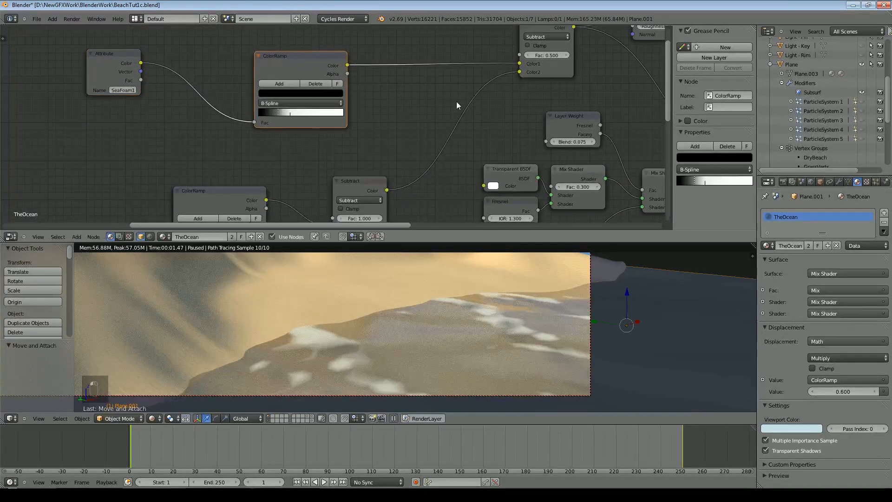
scroll(422, 102, down, 1)
middle_drag(560, 104, 511, 118)
scroll(510, 116, up, 1)
drag(475, 42, 441, 53)
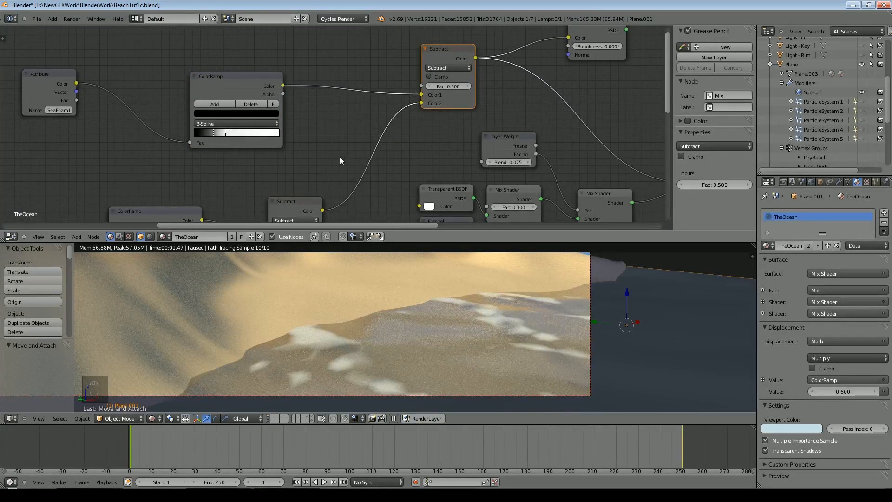
- Inspect the Texture Coordinate, Voronoi Texture and Noise Texture nodes, and space apart the two ColorRamps they feed
scroll(386, 185, down, 2)
middle_drag(370, 187, 531, 83)
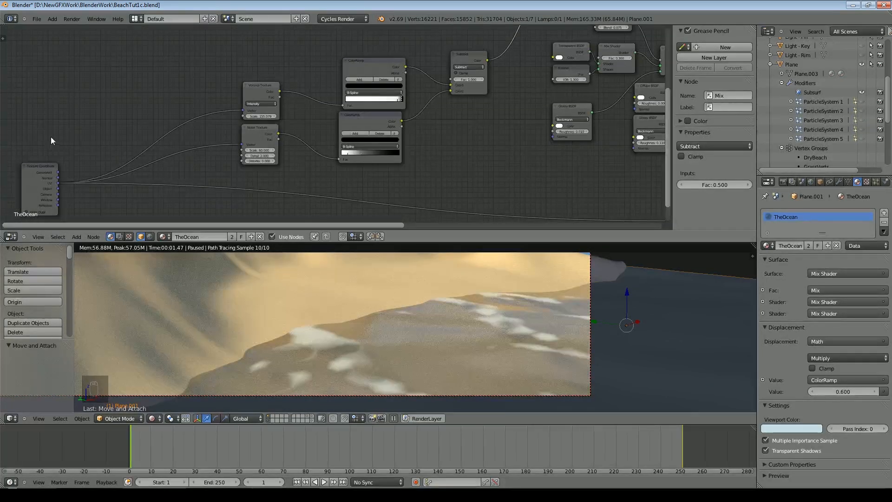
click(40, 171)
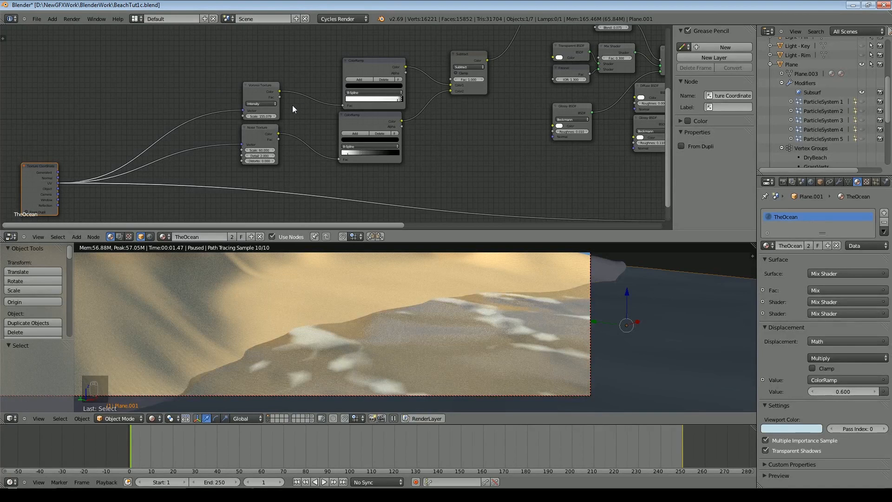
scroll(292, 105, up, 3)
click(204, 130)
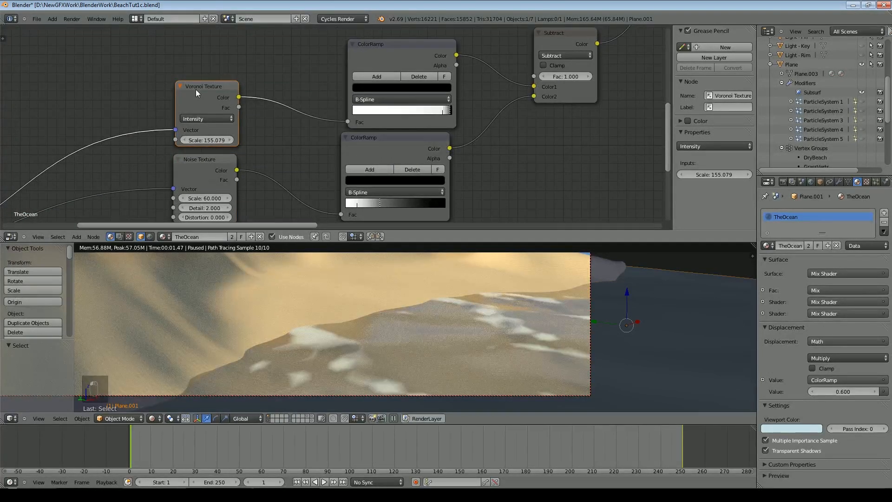
click(207, 160)
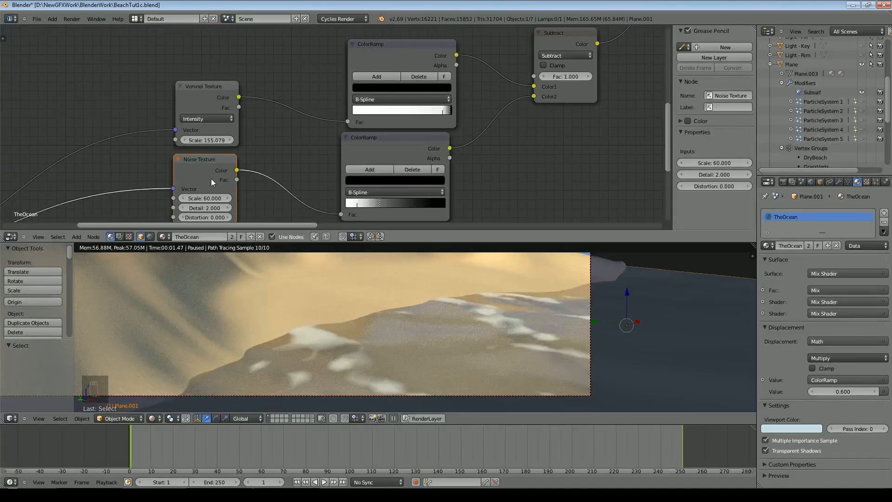
middle_drag(211, 179, 121, 194)
drag(328, 61, 325, 51)
drag(301, 157, 305, 153)
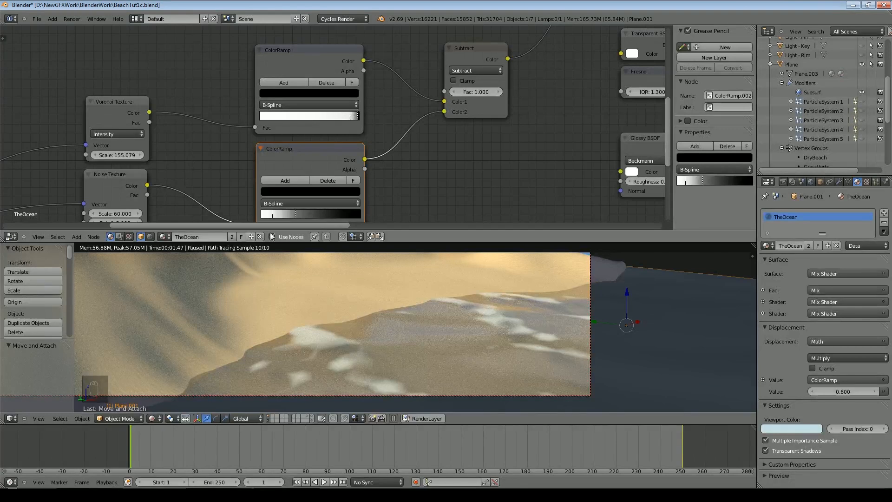
- Delete the unused Diffuse BSDF fed by the upper Subtract node and reposition the final Mix Shader
middle_drag(481, 175, 341, 82)
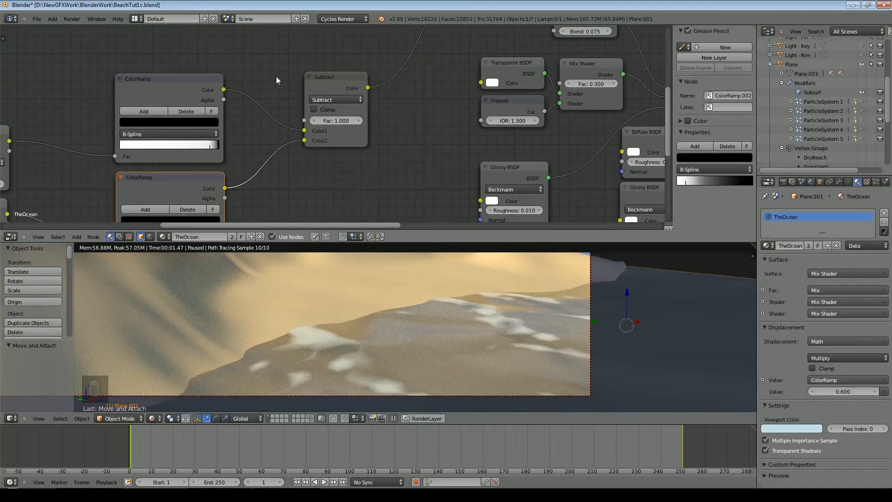
middle_drag(388, 131, 277, 300)
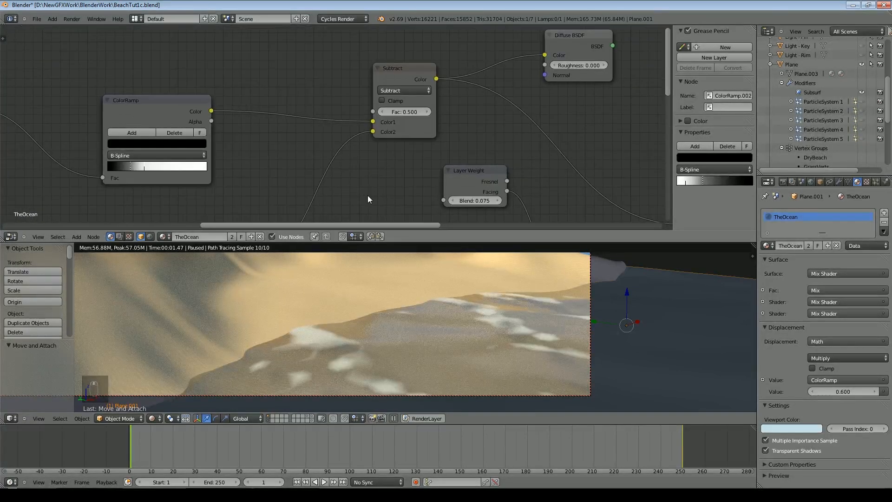
scroll(254, 143, down, 3)
right_click(65, 116)
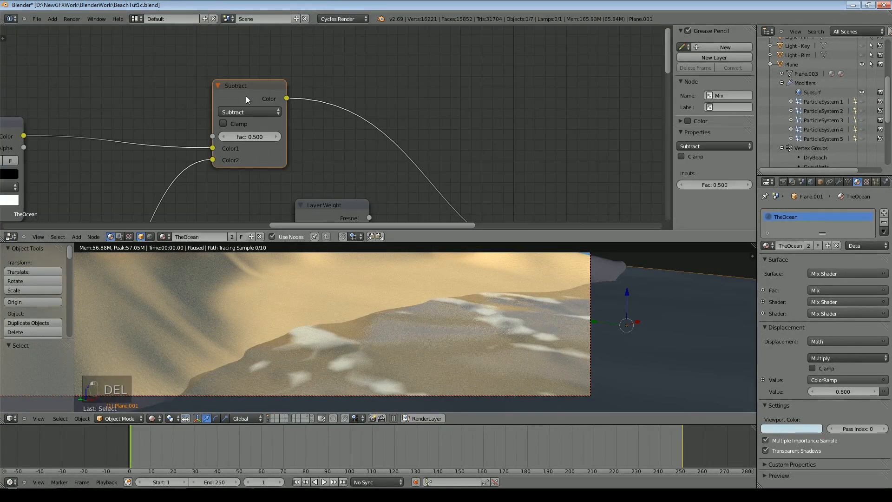
scroll(476, 141, down, 2)
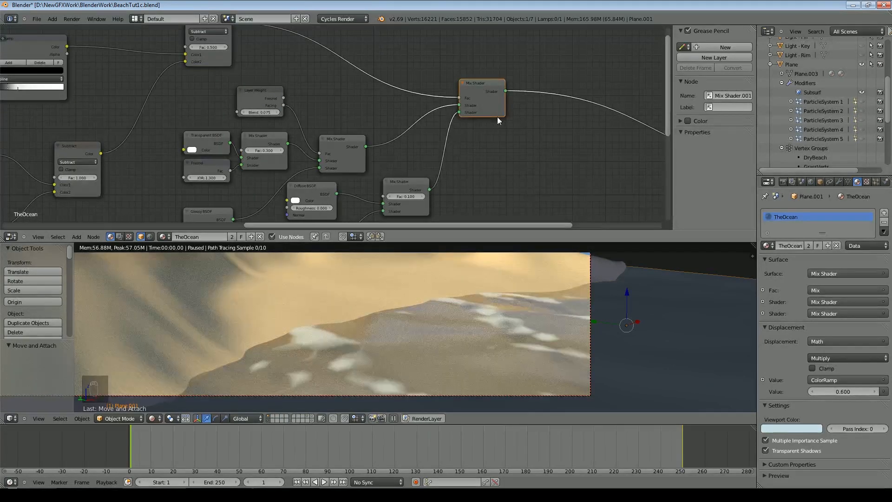
scroll(497, 116, down, 4)
- Move the foam's Diffuse BSDF, Glossy BSDF and their Mix Shader down clear of the water shader nodes, and inspect each one
right_click(326, 161)
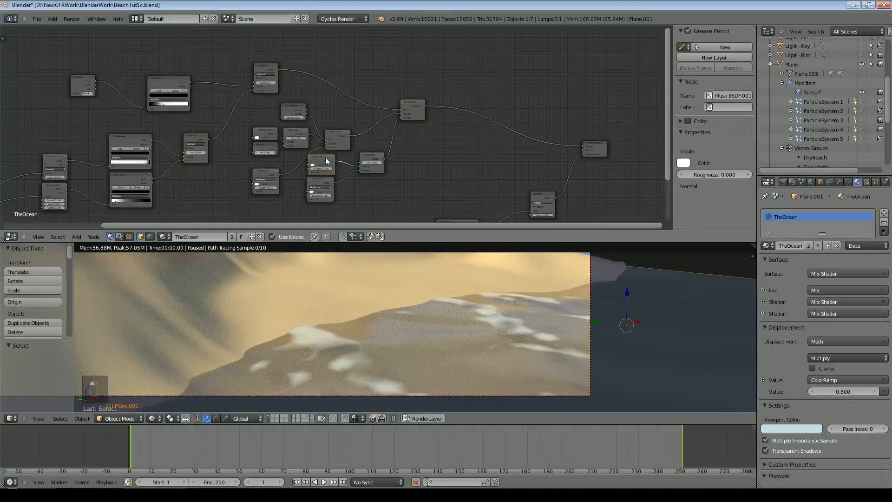
shift+right_click(327, 183)
shift+right_click(367, 163)
scroll(436, 191, up, 2)
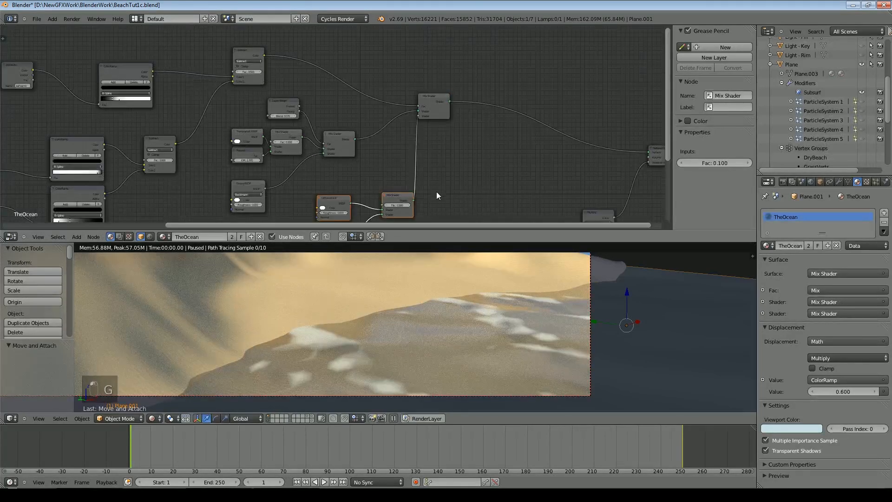
key(g)
middle_drag(452, 105, 460, 70)
scroll(474, 112, up, 7)
right_click(495, 73)
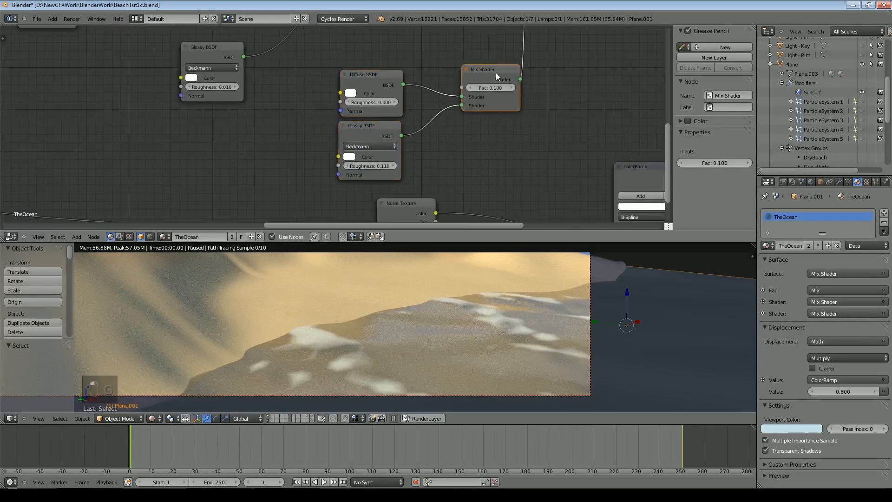
right_click(372, 82)
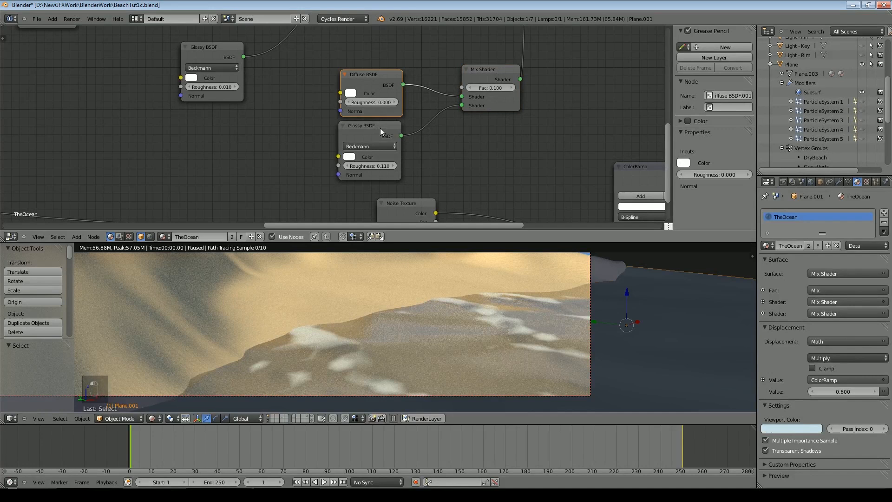
right_click(379, 127)
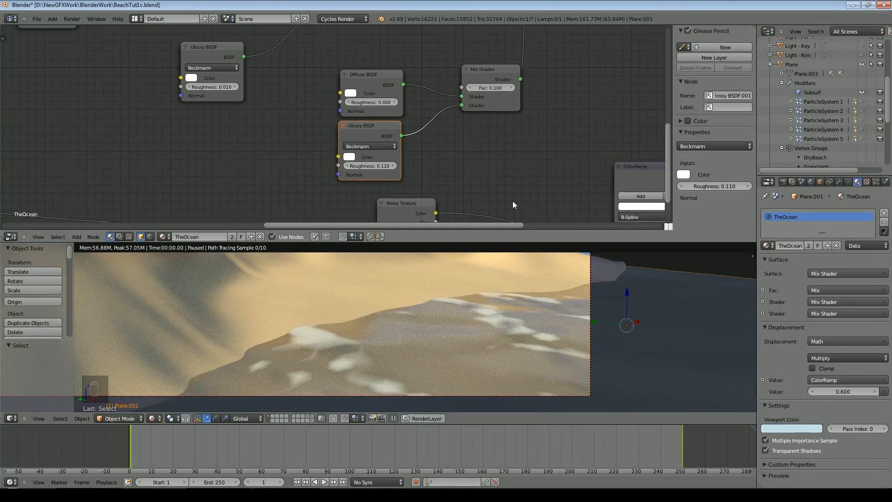
- Place the water's Glossy BSDF below the Fresnel node and nudge the Layer Weight node above the Mix Shaders
scroll(497, 124, down, 3)
middle_drag(497, 42, 468, 112)
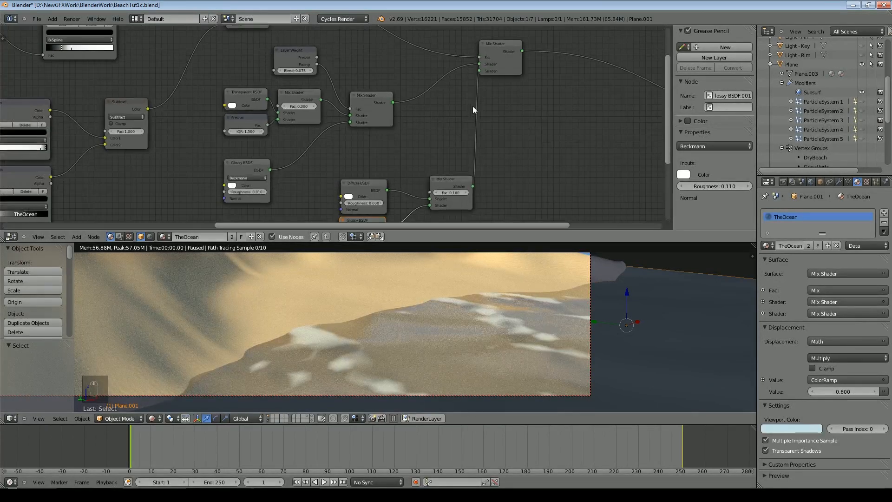
scroll(472, 106, up, 2)
drag(329, 190, 371, 156)
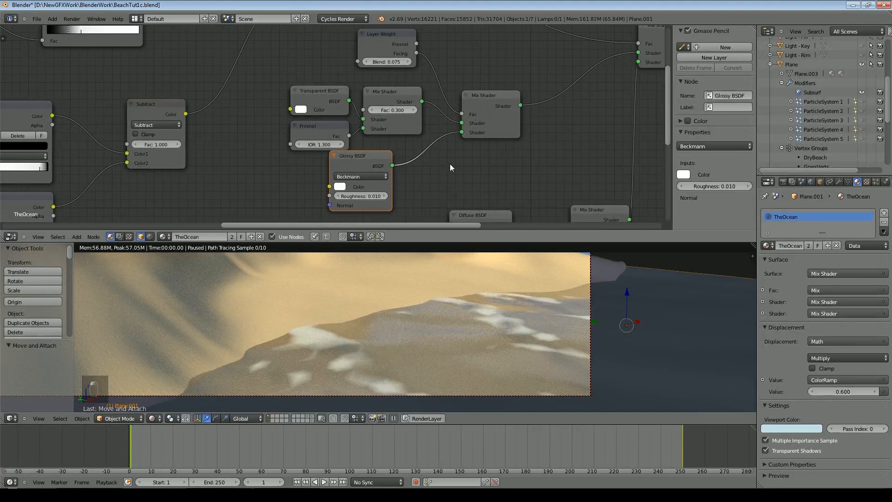
scroll(432, 106, down, 1)
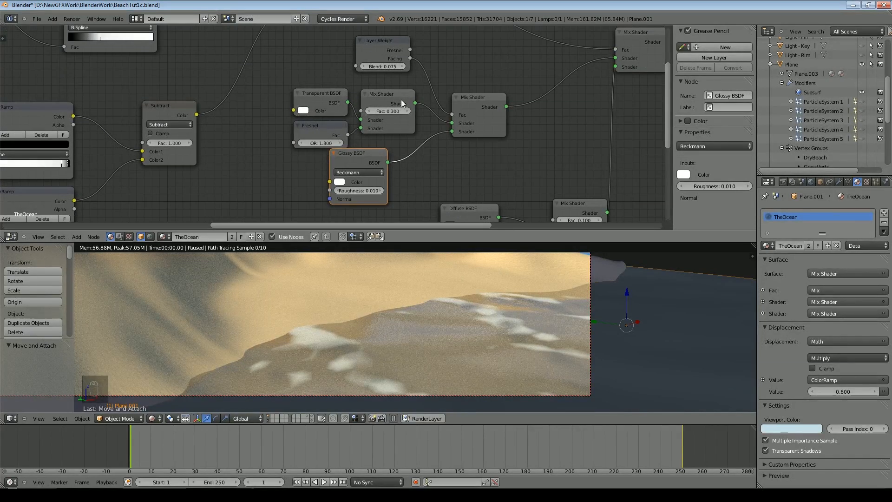
drag(381, 45, 382, 44)
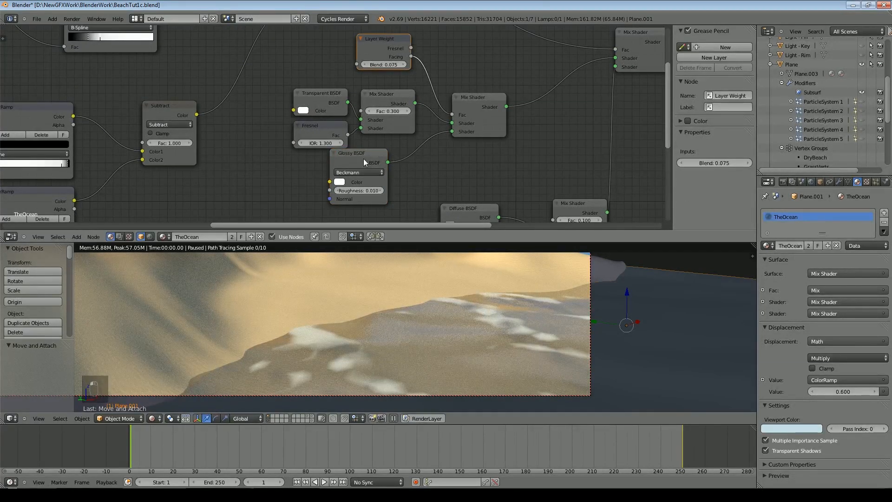
drag(363, 162, 359, 170)
- Examine how the Transparent BSDF, Fresnel, Glossy BSDF and Layer Weight nodes combine through the water's Mix Shaders
click(325, 93)
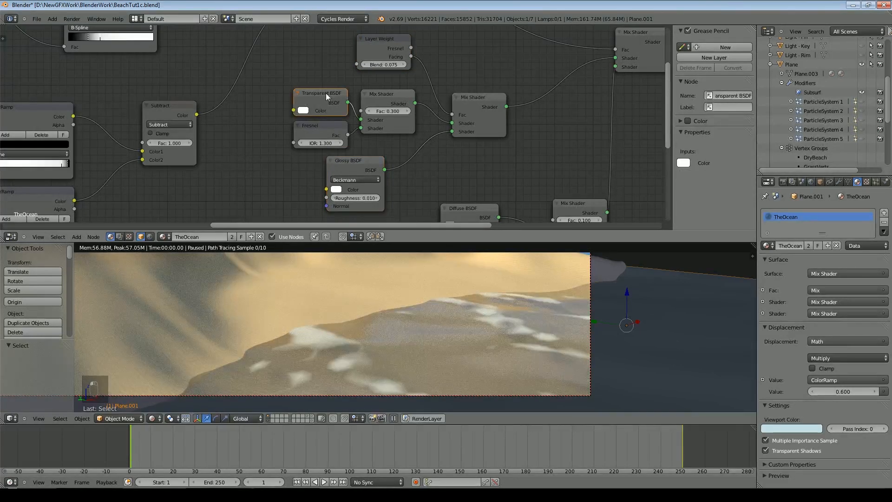
click(322, 129)
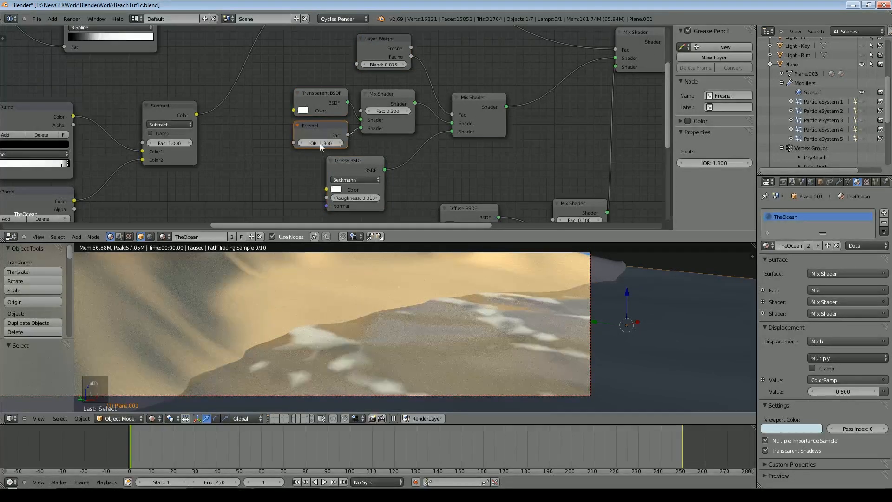
click(377, 98)
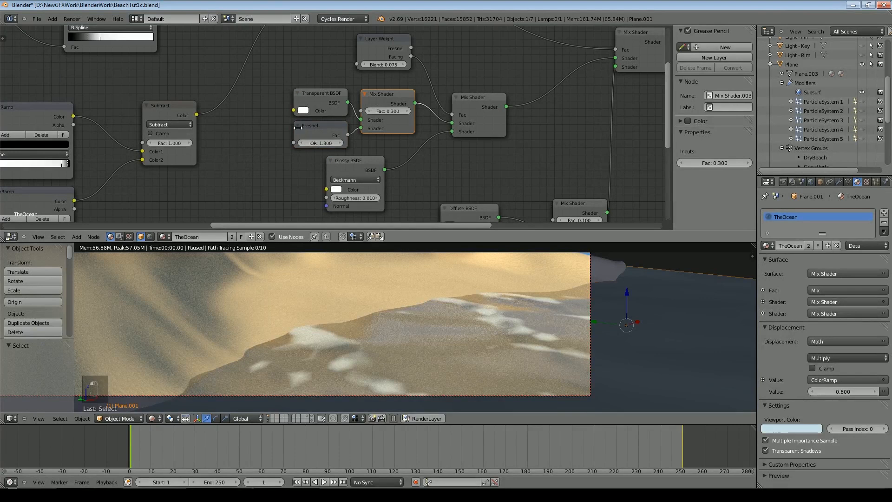
click(325, 93)
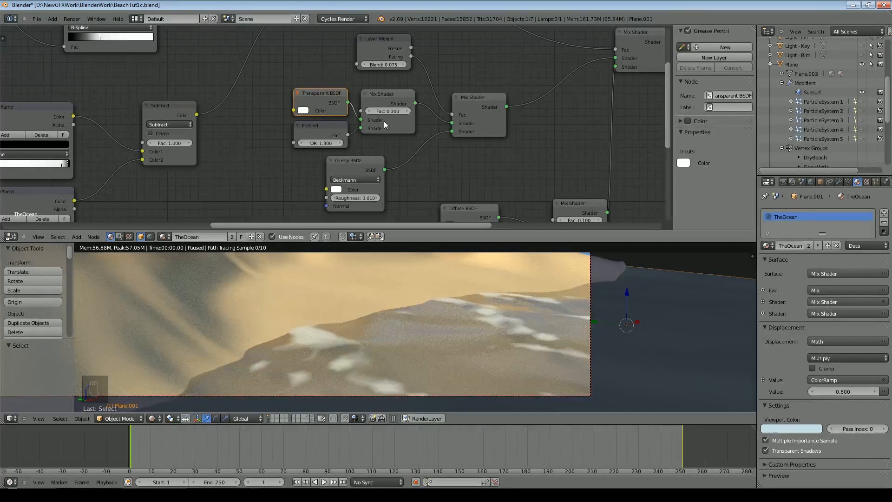
click(330, 124)
drag(393, 94, 388, 93)
click(455, 123)
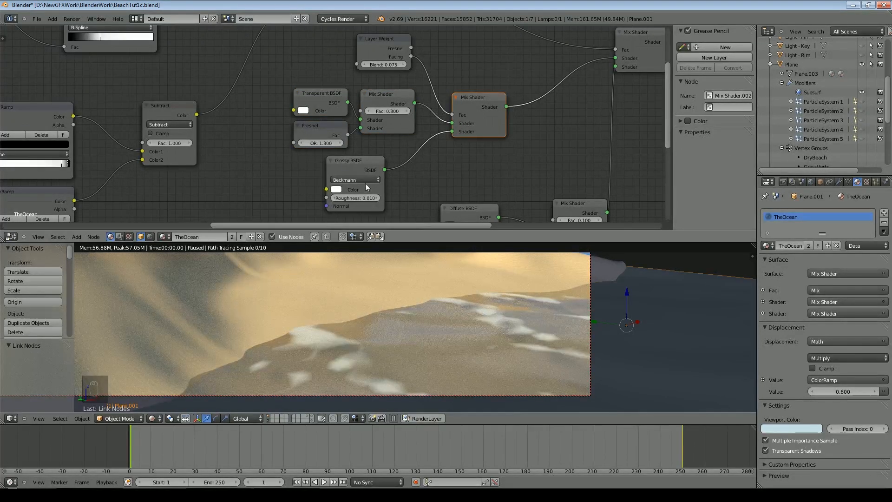
click(345, 165)
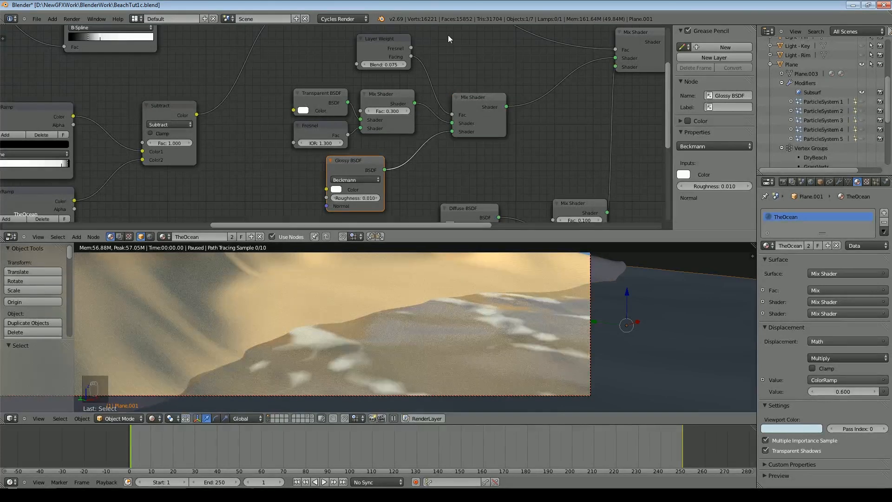
click(383, 37)
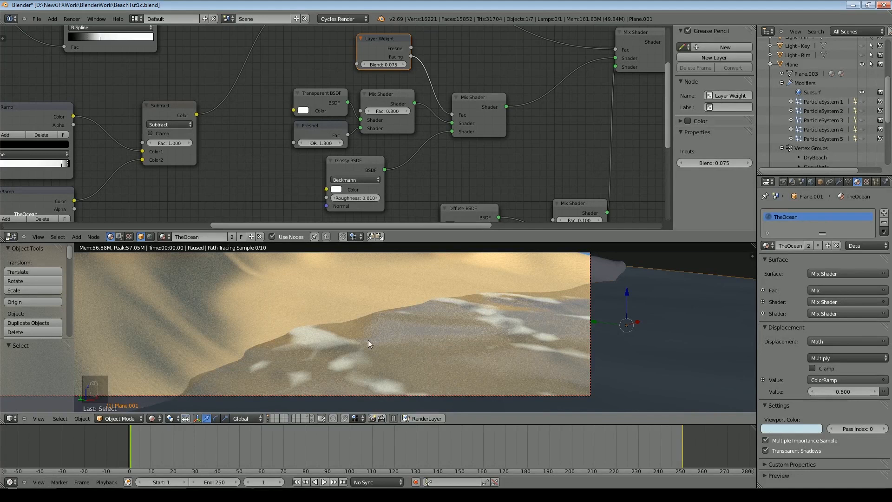
- Check the water and foam in the rendered camera view, and shift the final Mix Shader slightly upward in the node layout
scroll(524, 324, down, 2)
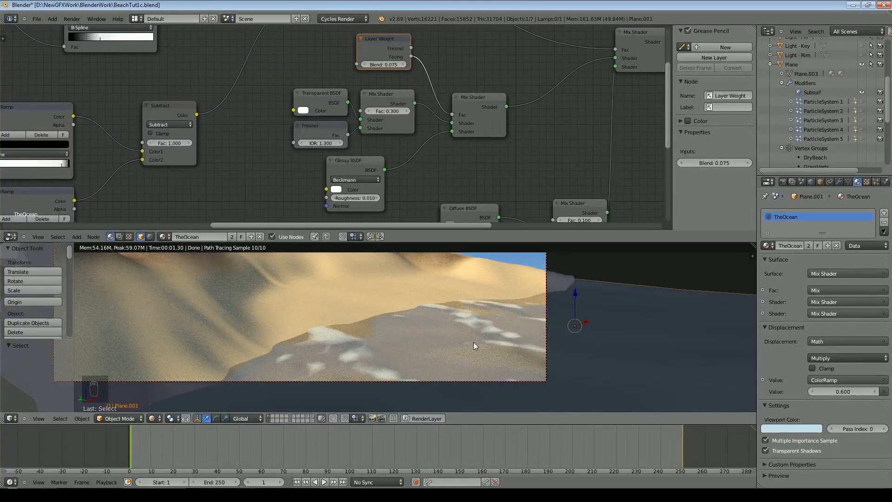
scroll(476, 78, down, 4)
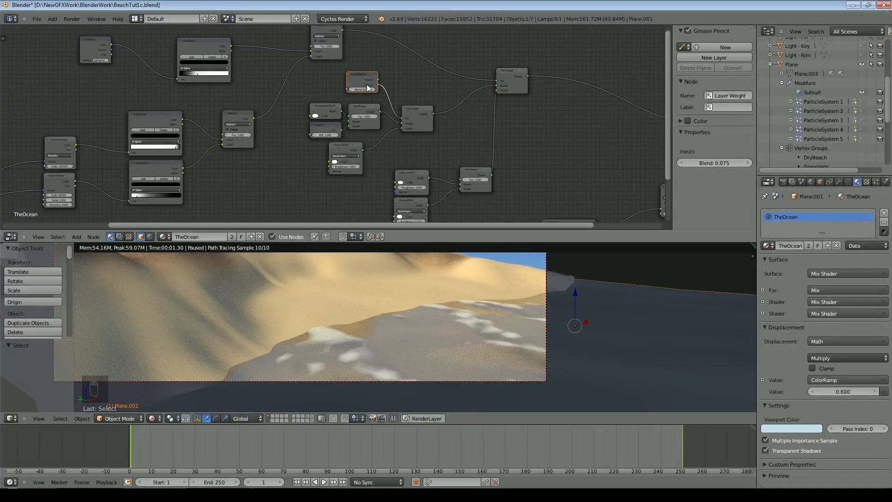
scroll(407, 174, up, 2)
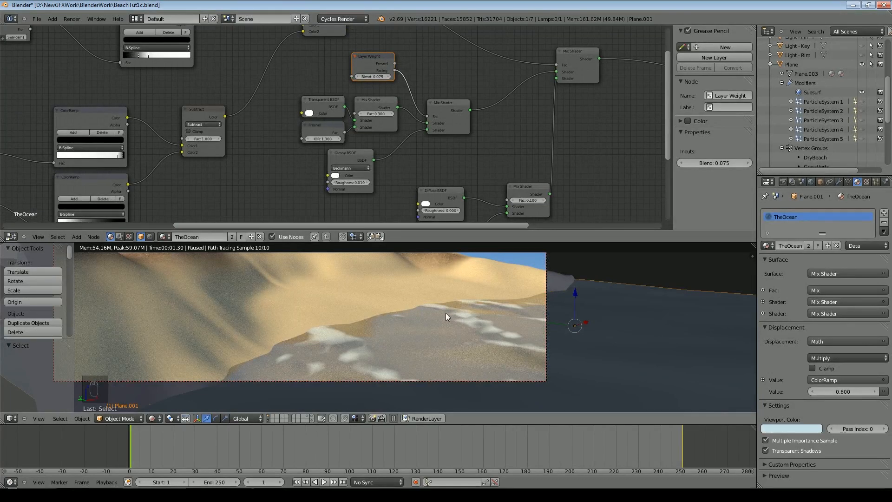
middle_drag(444, 79, 420, 91)
scroll(437, 192, down, 1)
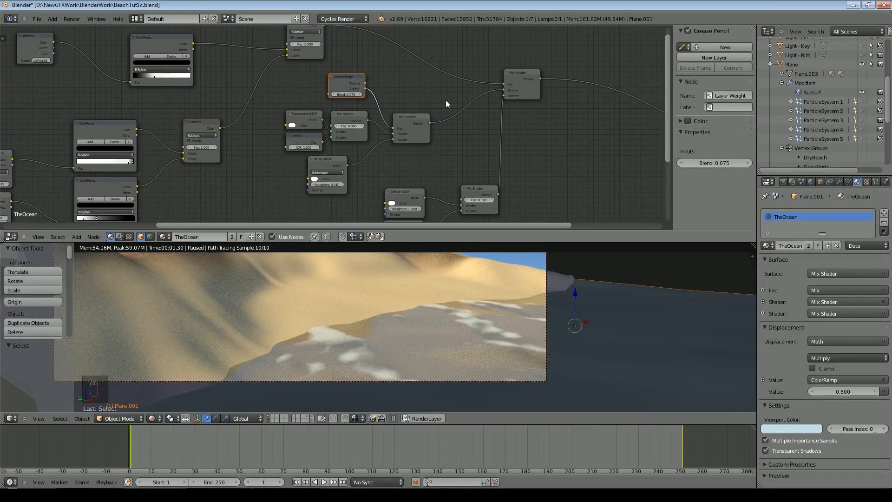
middle_drag(518, 94, 529, 152)
click(534, 132)
drag(534, 129, 535, 119)
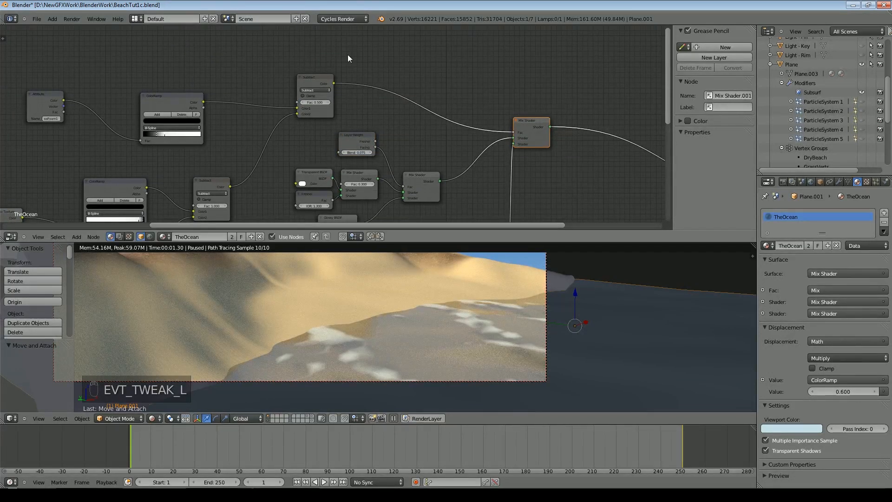
- Disconnect the lower Subtract node from the upper Subtract node to compare the foam without it, and restore the link
scroll(118, 160, down, 2)
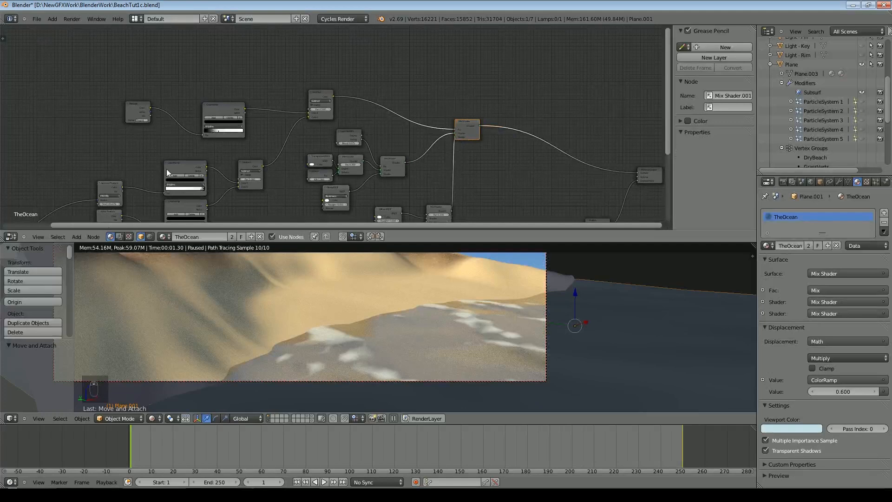
scroll(152, 149, up, 3)
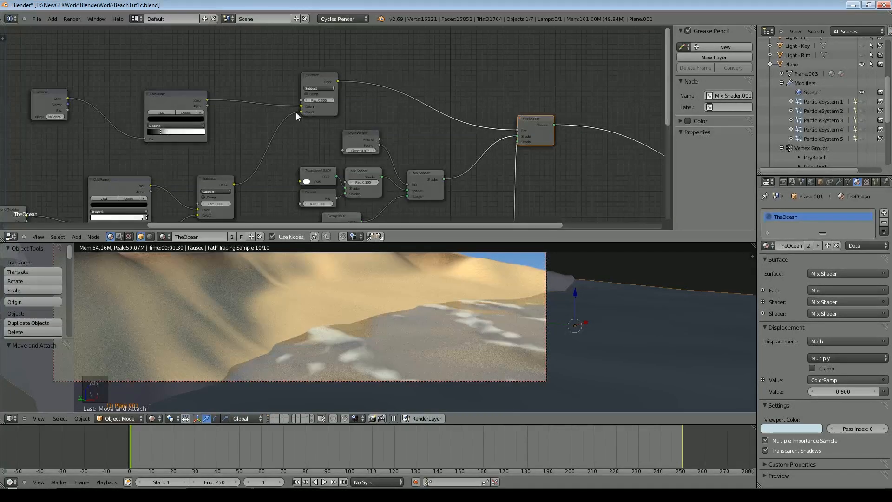
drag(300, 112, 284, 114)
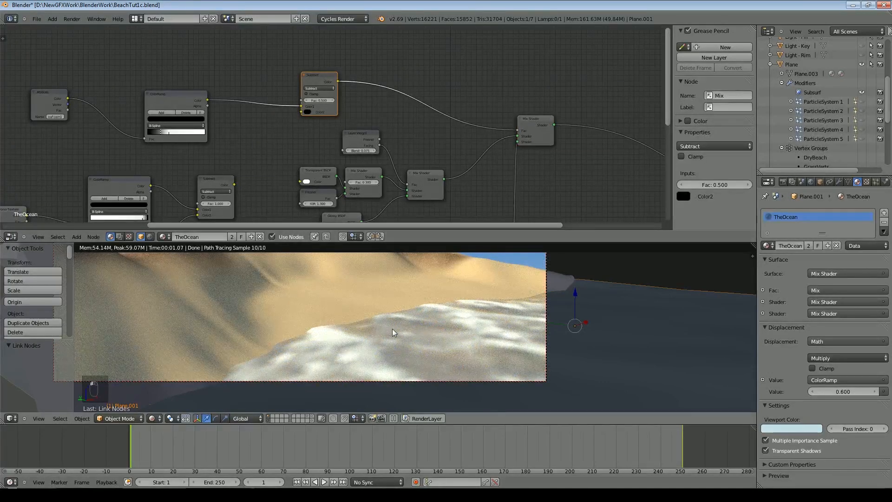
drag(235, 184, 301, 112)
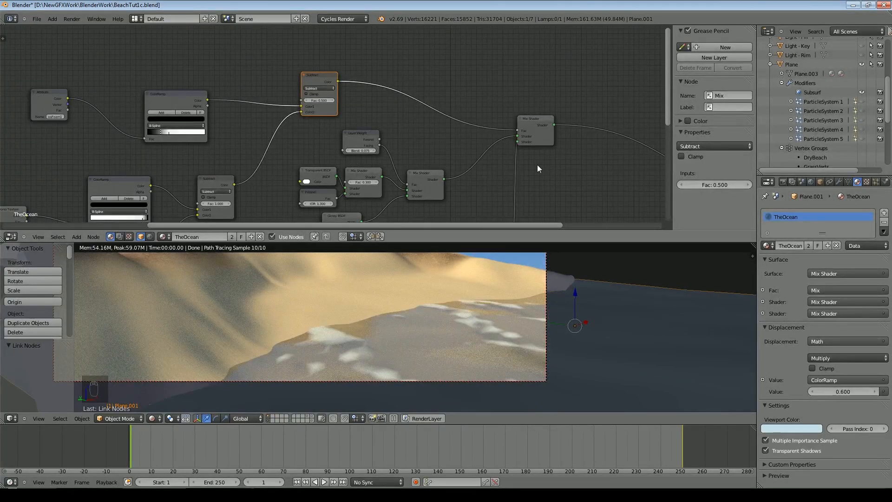
- Examine how the water and foam shaders combine through the final Mix Shader into the Material Output
middle_drag(367, 125, 335, 81)
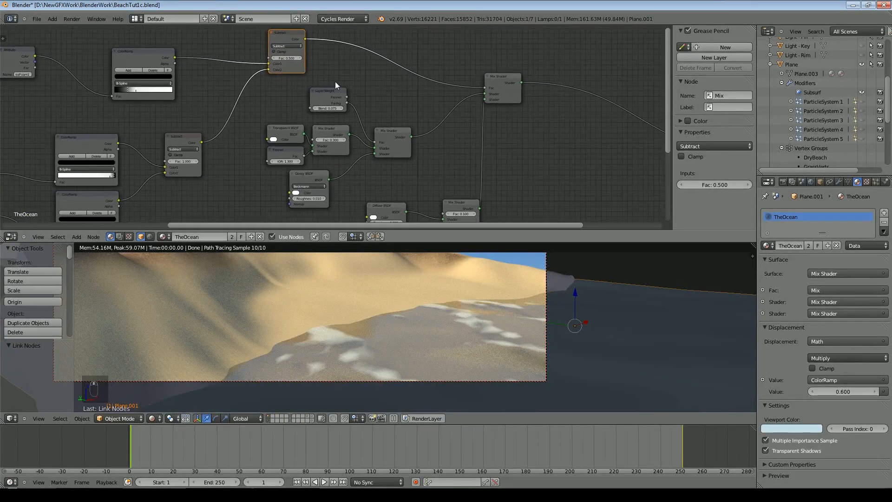
middle_drag(550, 196, 493, 139)
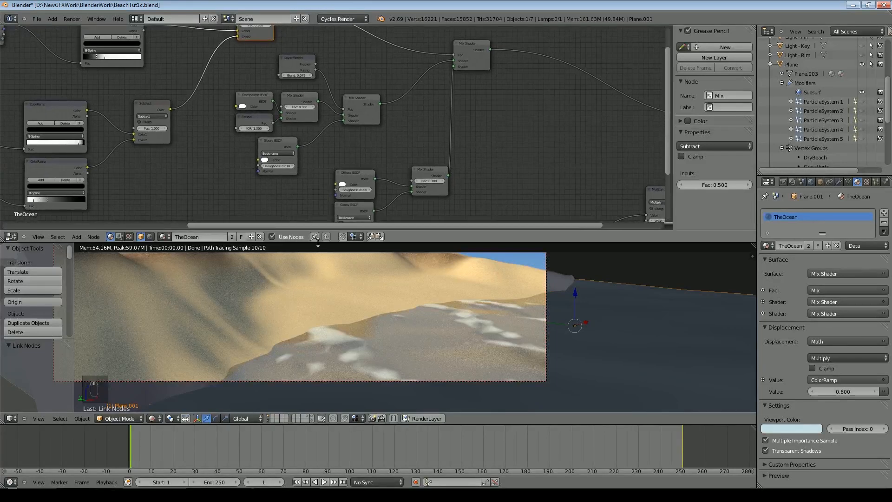
scroll(497, 249, down, 3)
scroll(209, 139, up, 1)
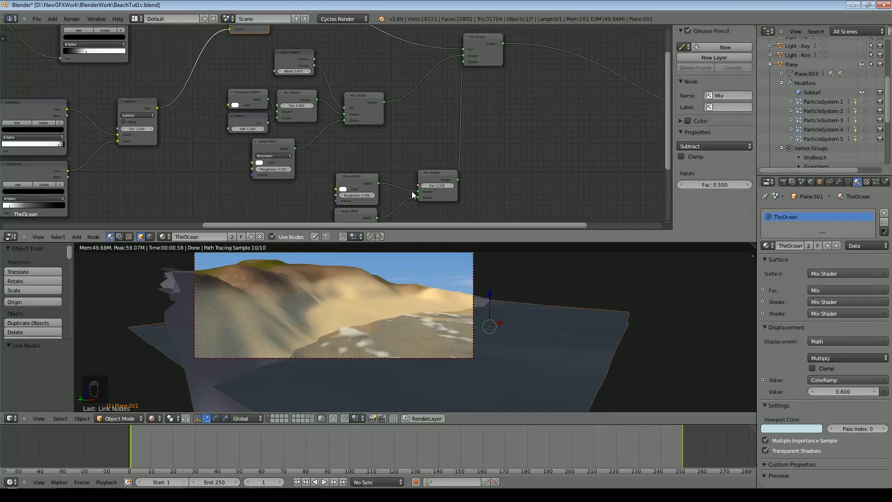
middle_drag(582, 175, 518, 190)
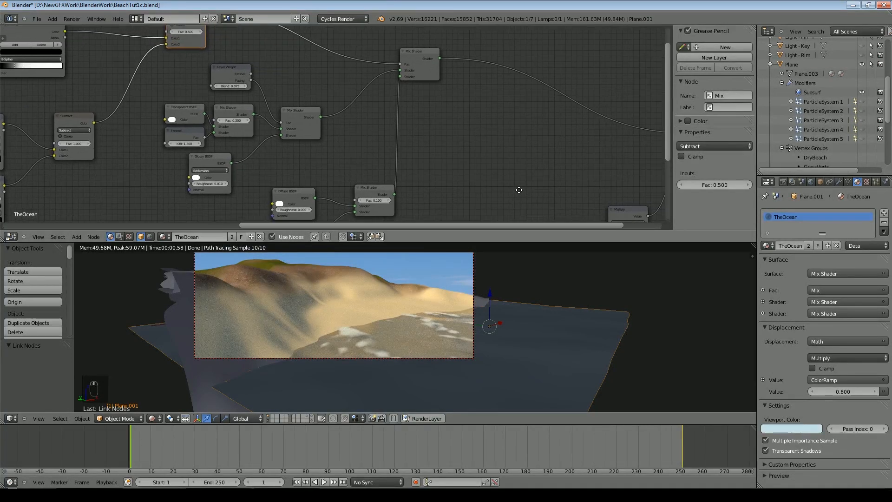
middle_drag(511, 115, 356, 124)
scroll(341, 138, down, 2)
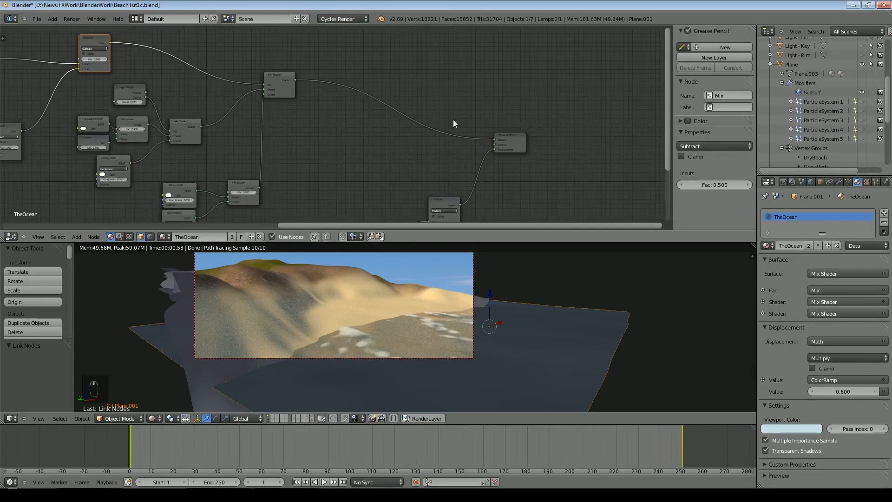
- Examine the Noise Texture and ColorRamp nodes of the displacement chain alongside the rendered water surface
middle_drag(363, 167, 407, 84)
scroll(406, 84, up, 3)
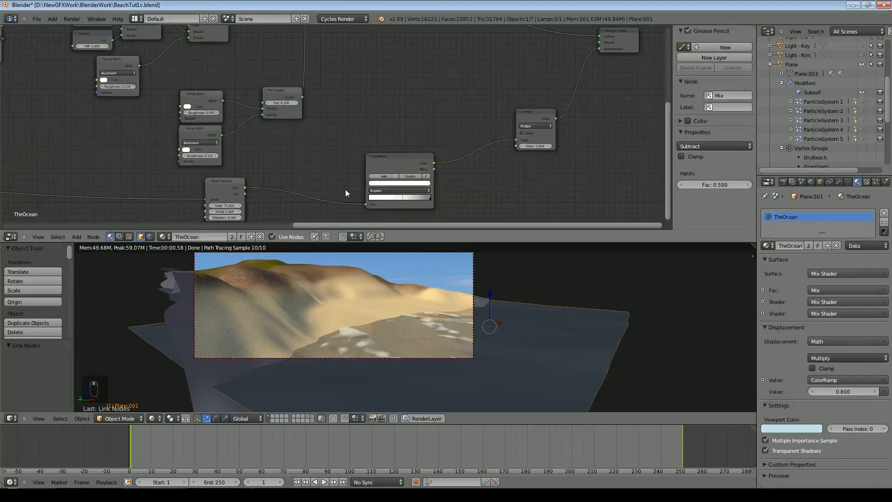
scroll(358, 139, down, 1)
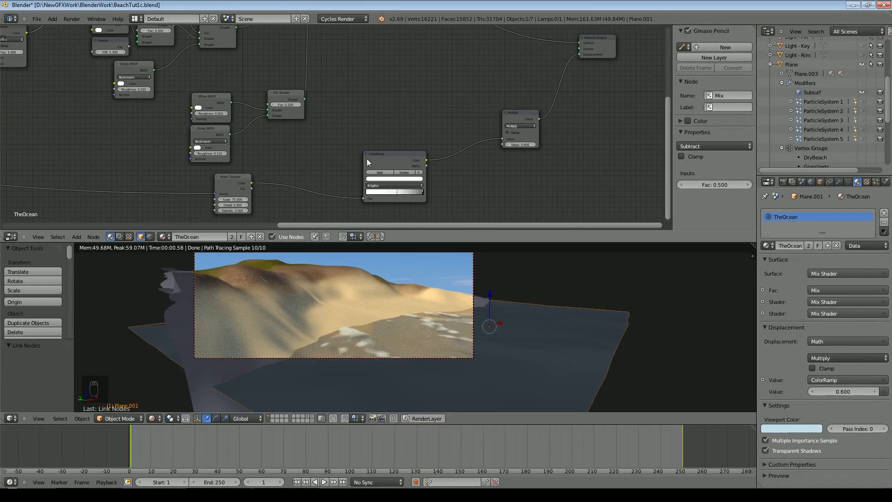
middle_drag(274, 186, 347, 141)
middle_drag(424, 96, 322, 99)
scroll(306, 105, up, 1)
drag(382, 116, 380, 114)
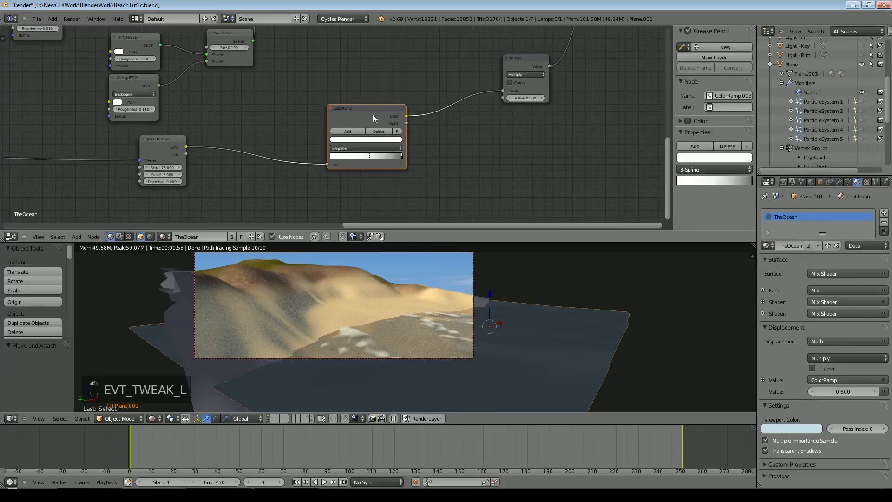
scroll(422, 181, up, 1)
scroll(432, 294, up, 6)
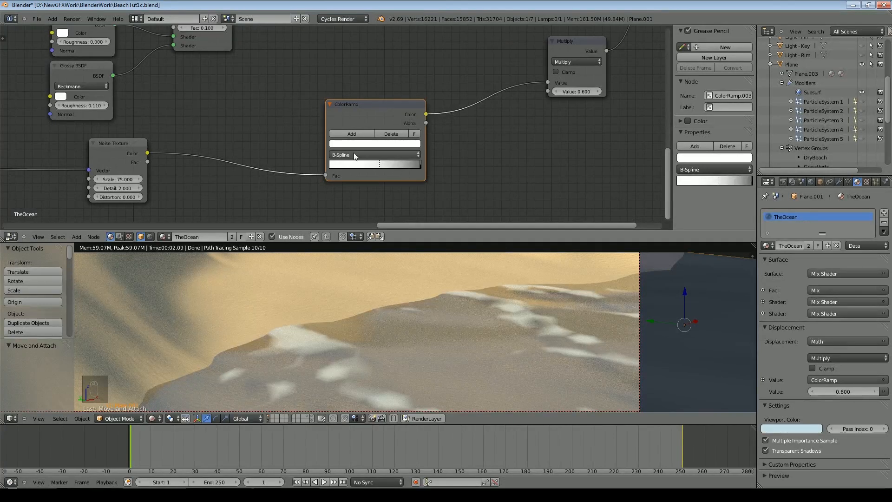
- Inspect the Multiply node and its connection to the Displacement input of the Material Output
middle_drag(583, 31, 408, 89)
click(405, 99)
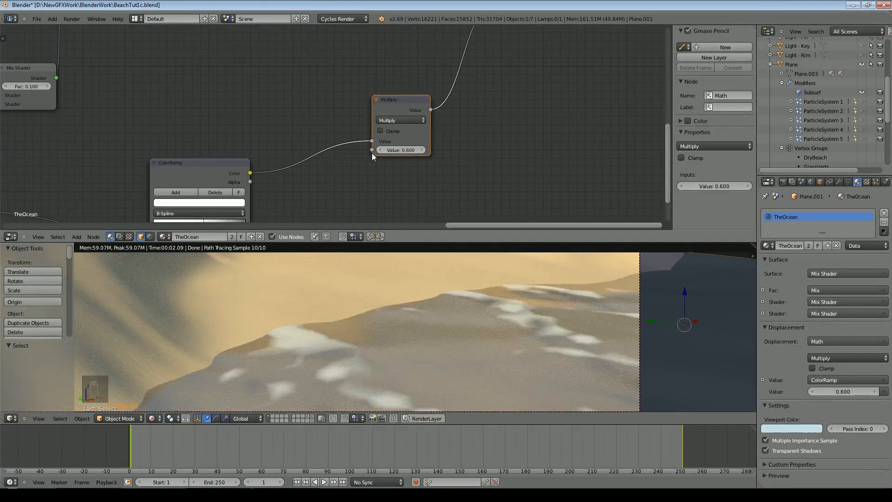
middle_drag(542, 53, 377, 147)
click(391, 163)
middle_drag(399, 192, 438, 80)
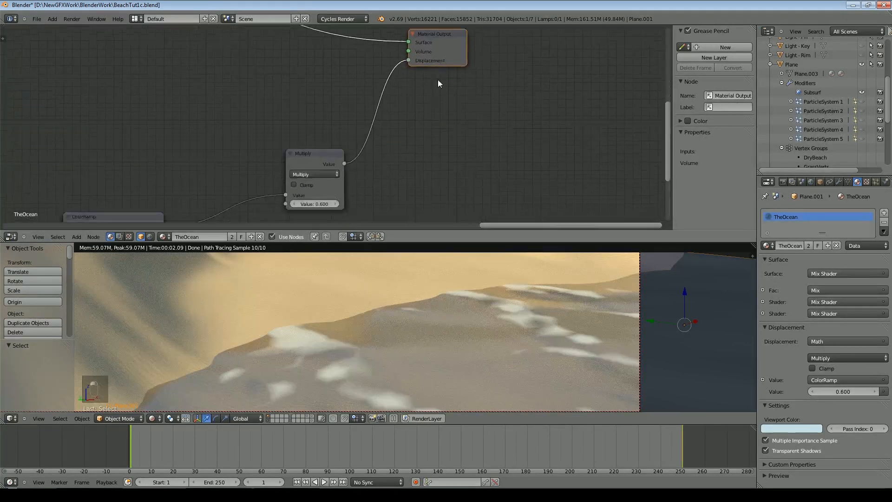
scroll(383, 374, down, 1)
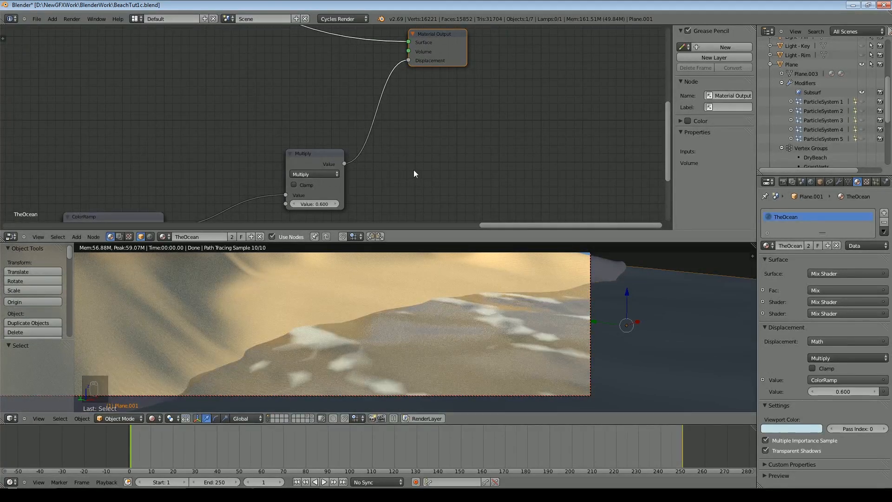
scroll(358, 188, down, 1)
- Insert a Mapping node into the vector link that feeds the displacement's Noise Texture
scroll(358, 188, down, 9)
middle_drag(313, 186, 483, 160)
click(81, 236)
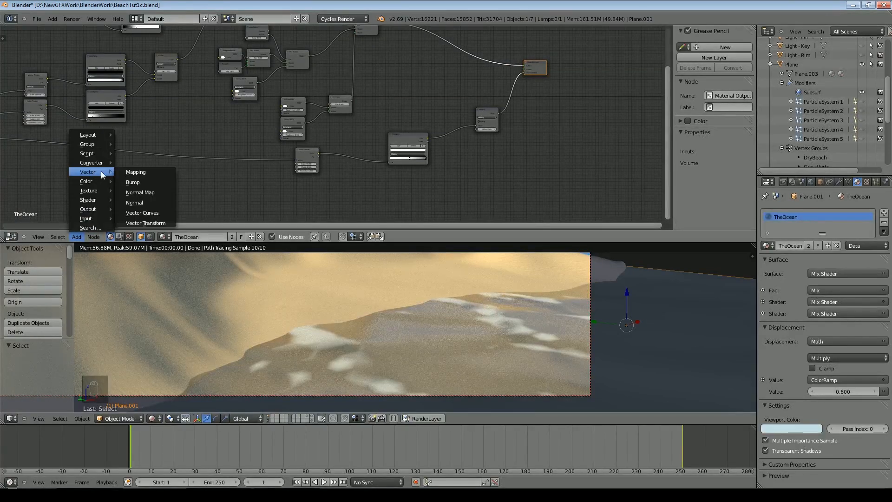
click(200, 180)
click(85, 141)
scroll(92, 176, up, 2)
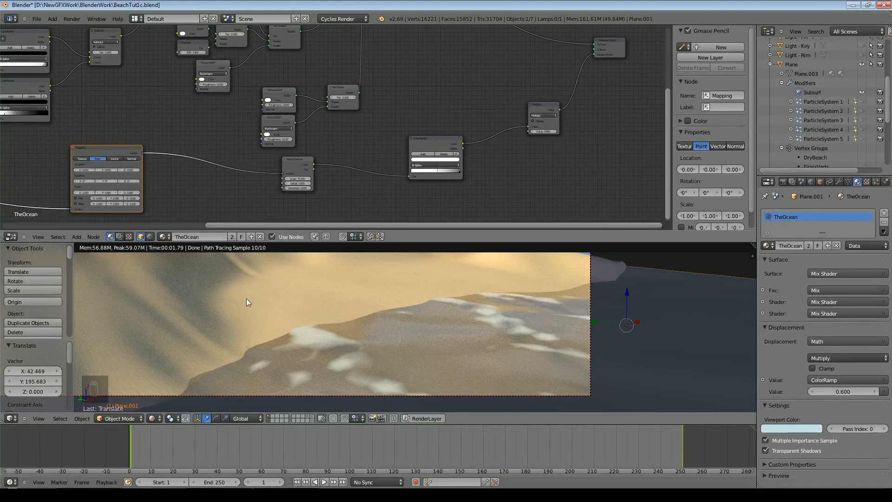
- Free the existing ocean bake in the sea plane's Ocean modifier
scroll(390, 308, down, 1)
click(839, 181)
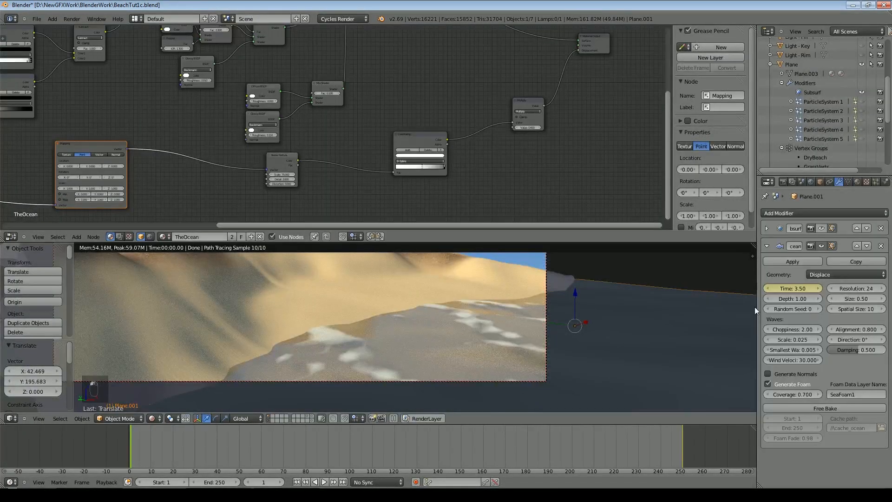
click(824, 408)
- Set the Ocean modifier's resolution to 32 and bake the ocean
click(862, 288)
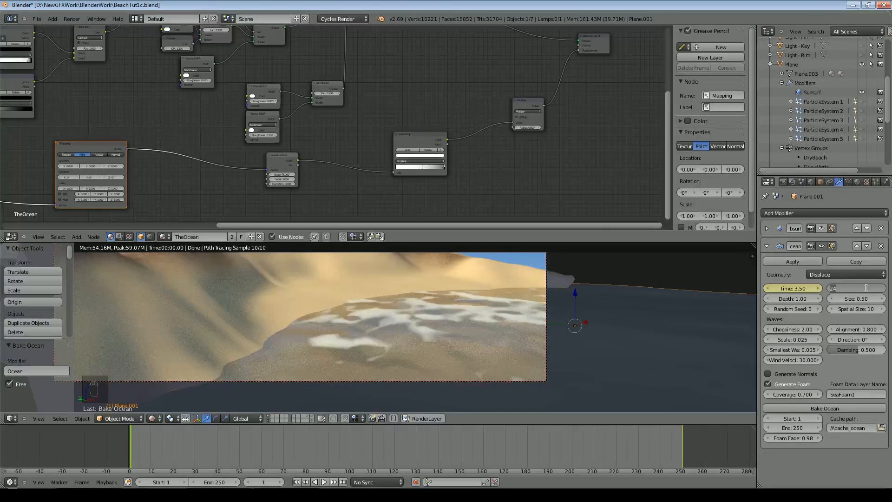
text(32)
key(Return)
click(836, 409)
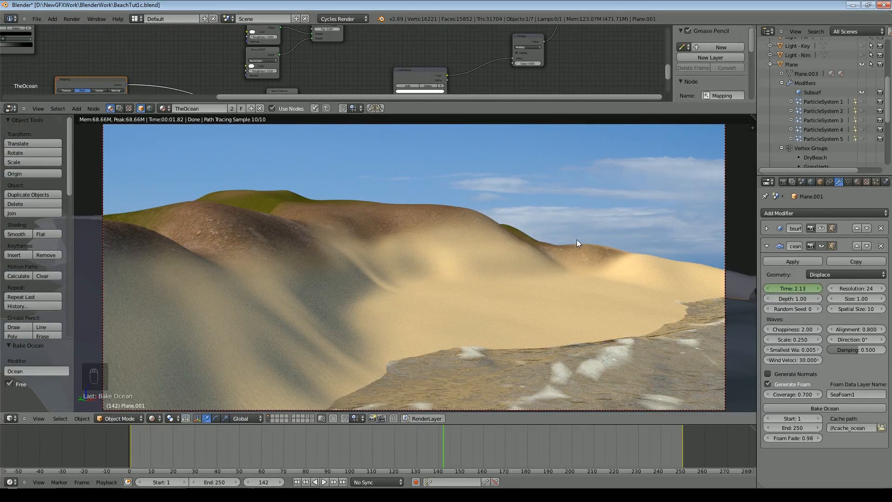
key(Tab)
key(u)
key(Escape)
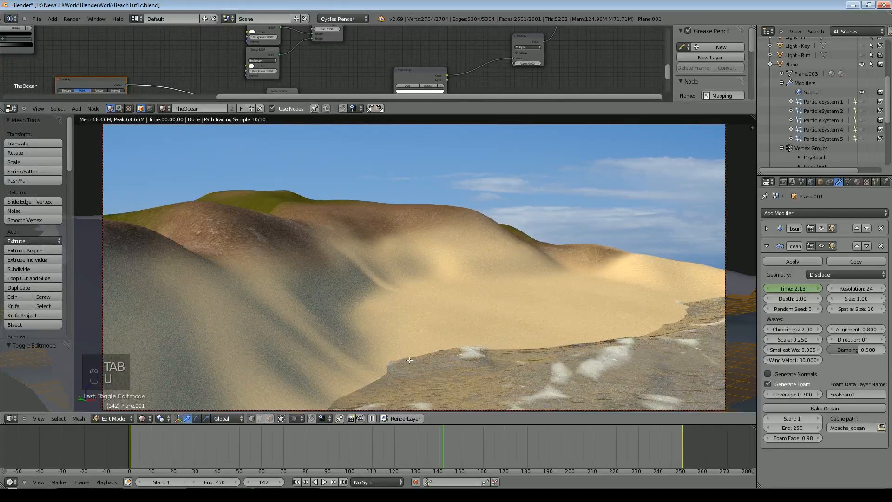
key(Tab)
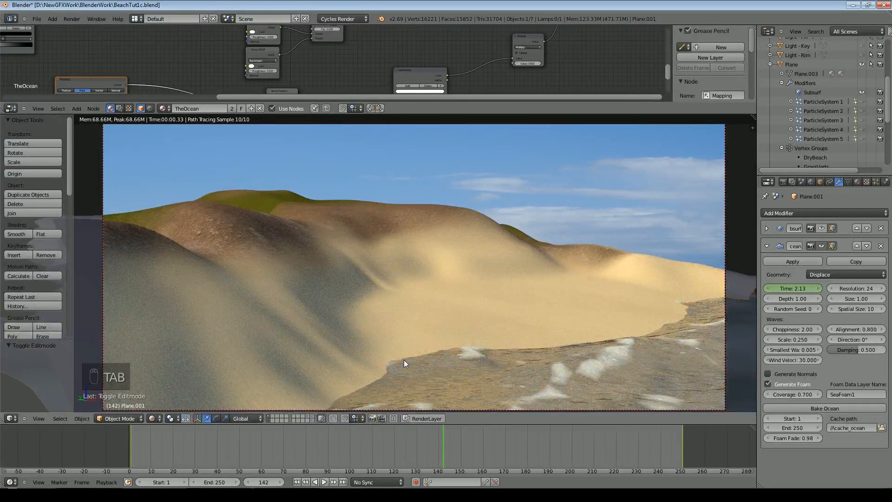
- Check the waves and foam in the rendered camera view, and switch the viewport to solid shading
scroll(527, 270, down, 3)
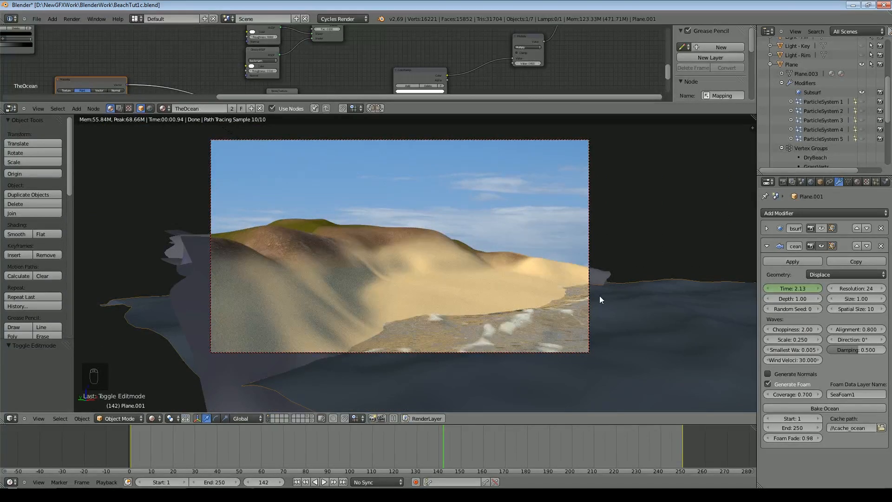
scroll(587, 341, up, 3)
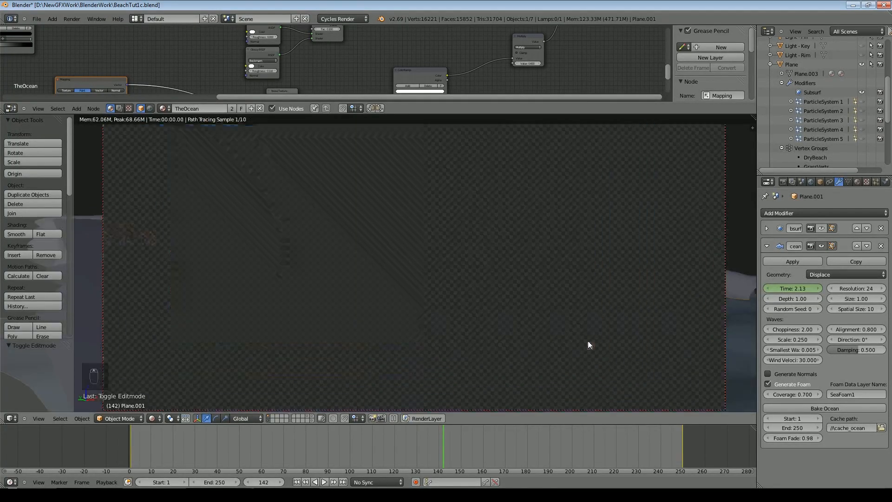
scroll(576, 335, down, 2)
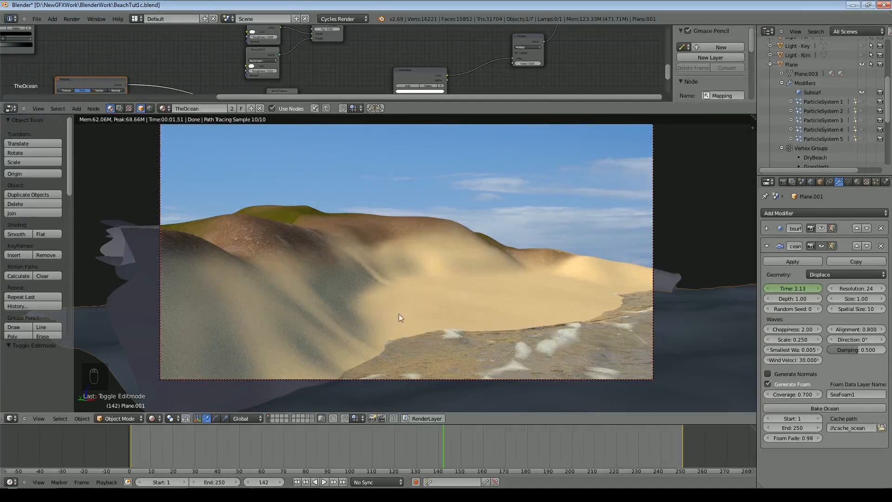
key(shift+z)
scroll(387, 246, down, 3)
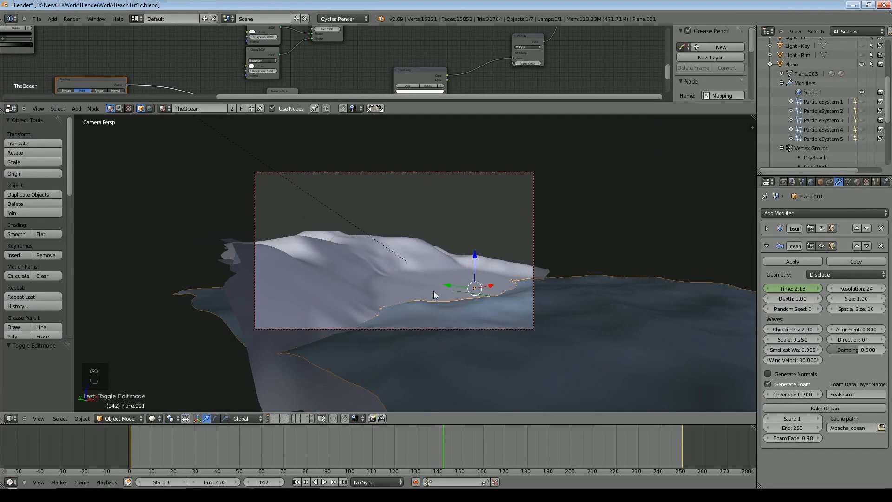
- Enable Dynamic Paint physics on the beach terrain, add a canvas, and turn on anti-aliasing for its surface
right_click(308, 289)
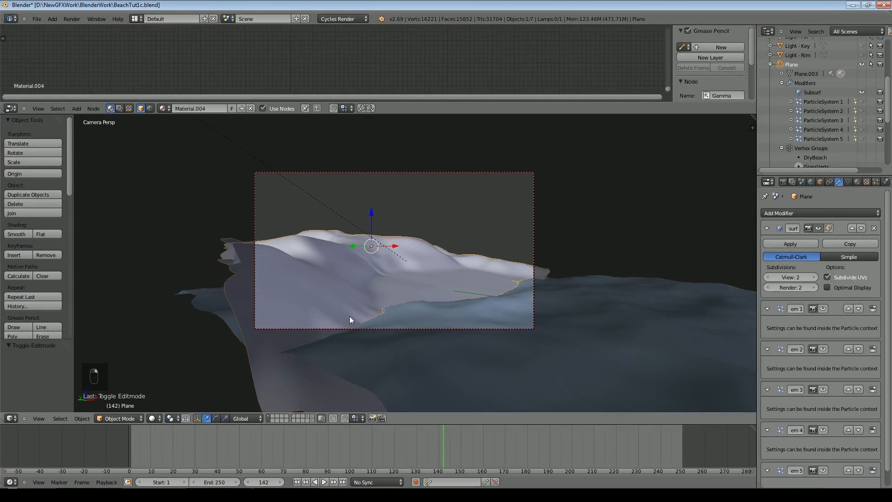
click(885, 182)
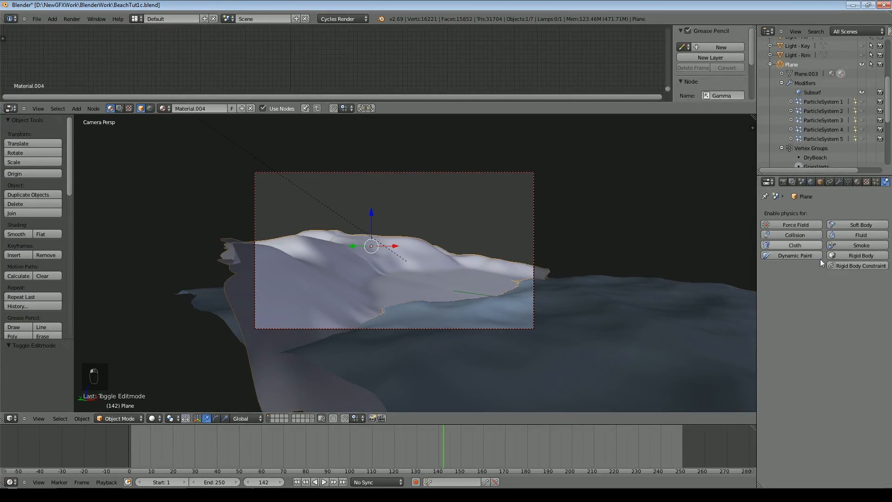
click(797, 260)
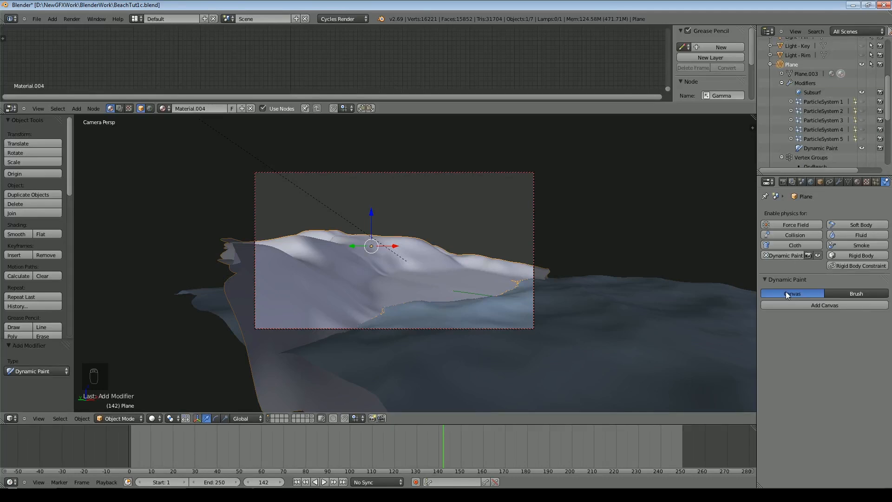
click(801, 307)
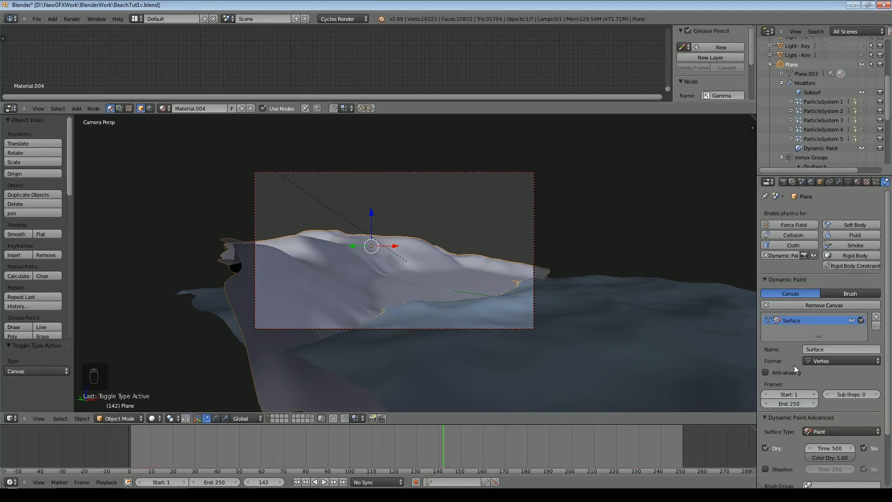
click(772, 372)
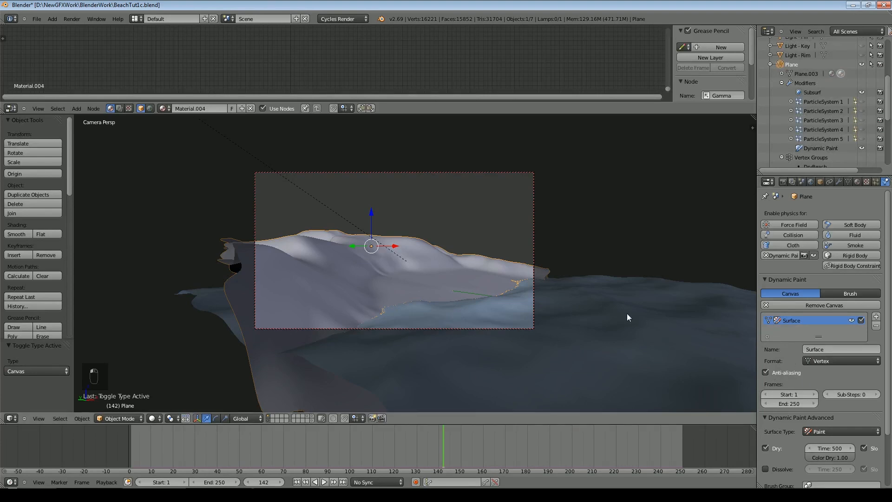
- Enable Dissolve on the terrain's Dynamic Paint surface and set both the dry and dissolve times to 25
scroll(629, 316, up, 3)
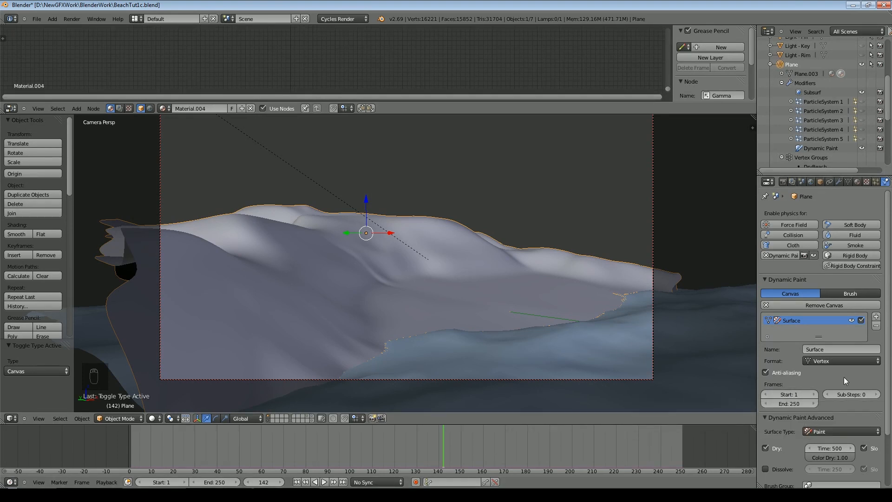
scroll(843, 374, down, 1)
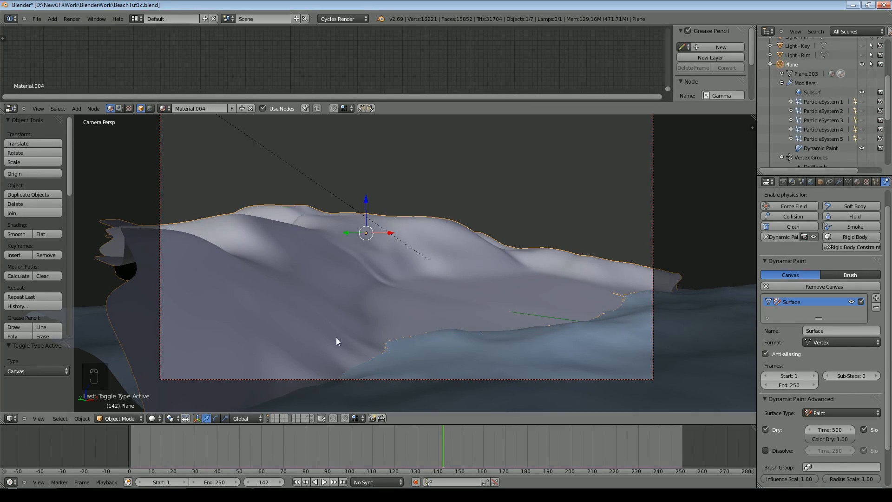
scroll(835, 408, down, 2)
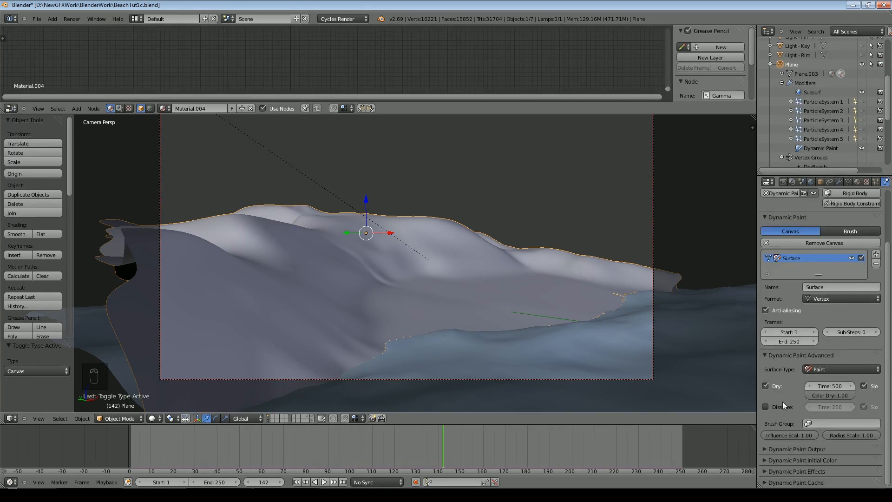
click(776, 406)
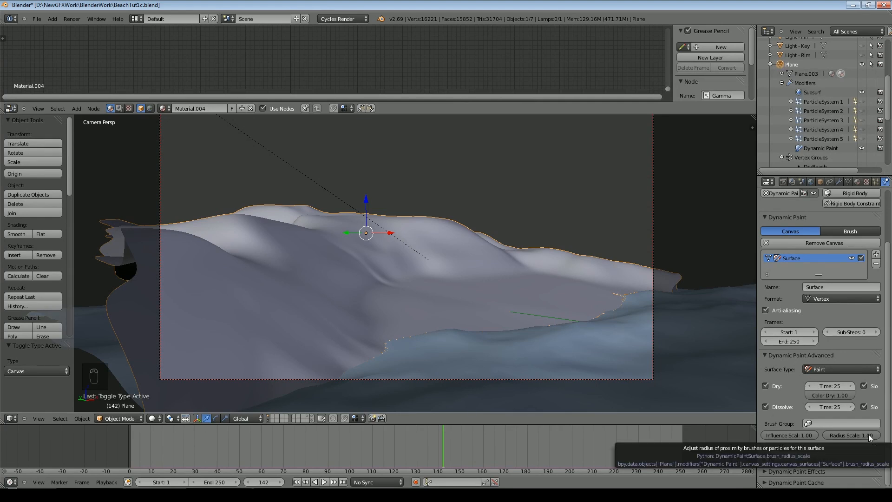
- Add the dp_paintmap and dp_wetmap output layers to the terrain's Dynamic Paint surface
click(797, 449)
scroll(790, 395, down, 3)
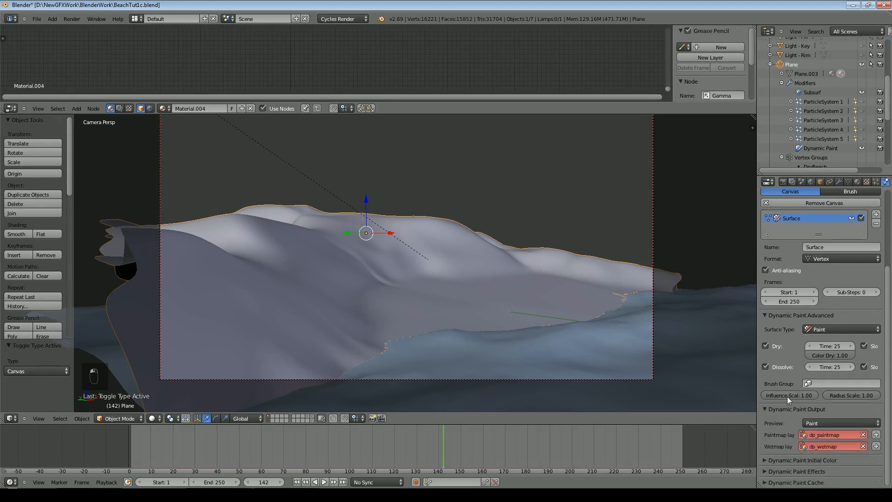
click(876, 435)
click(876, 446)
scroll(790, 437, down, 2)
click(765, 430)
click(765, 430)
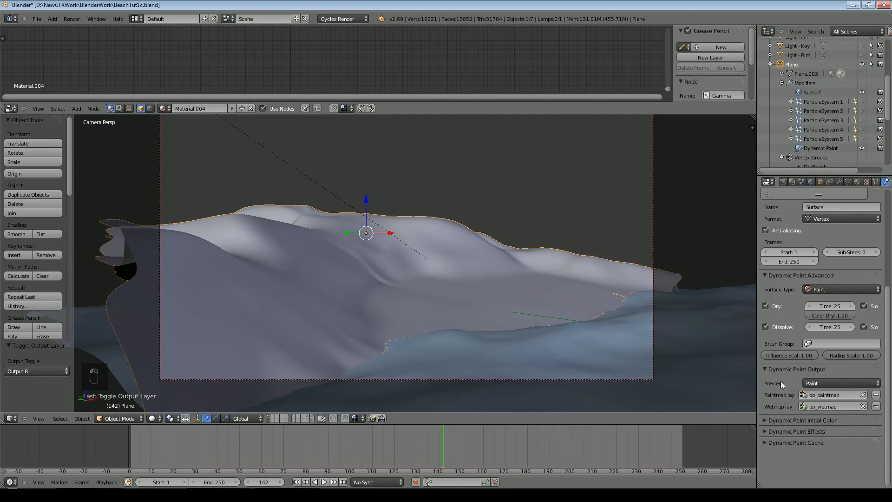
click(765, 430)
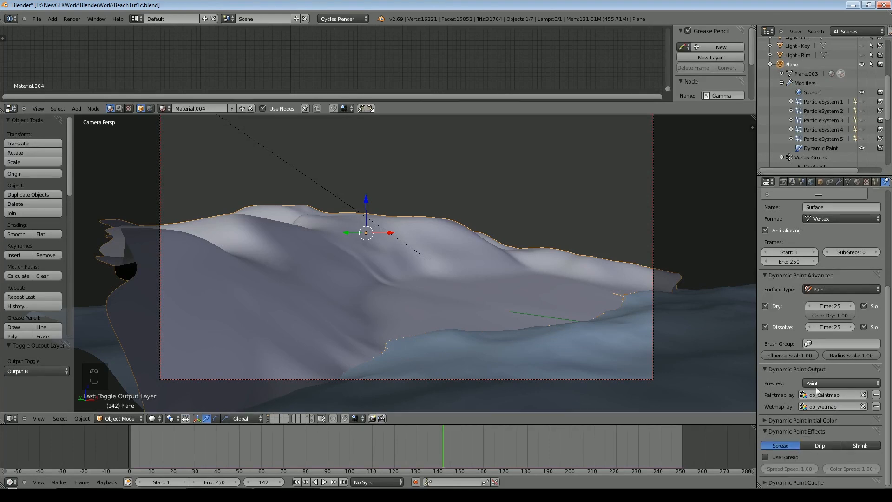
click(766, 432)
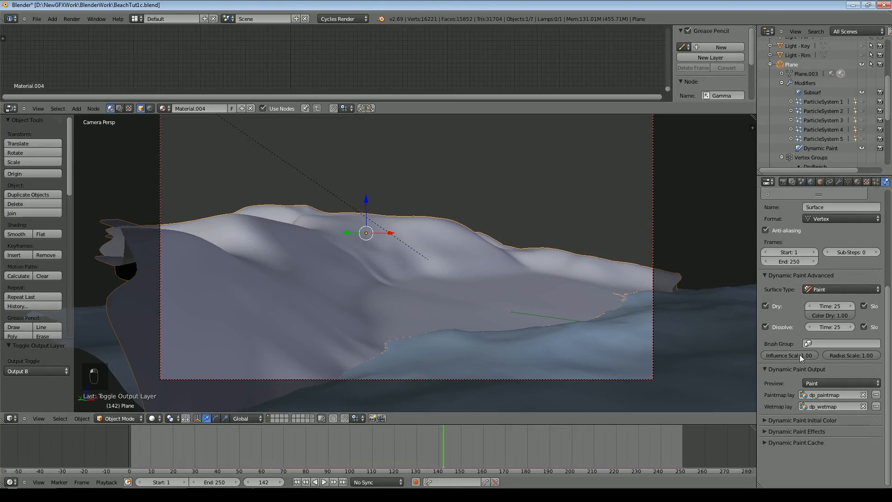
scroll(781, 434, up, 3)
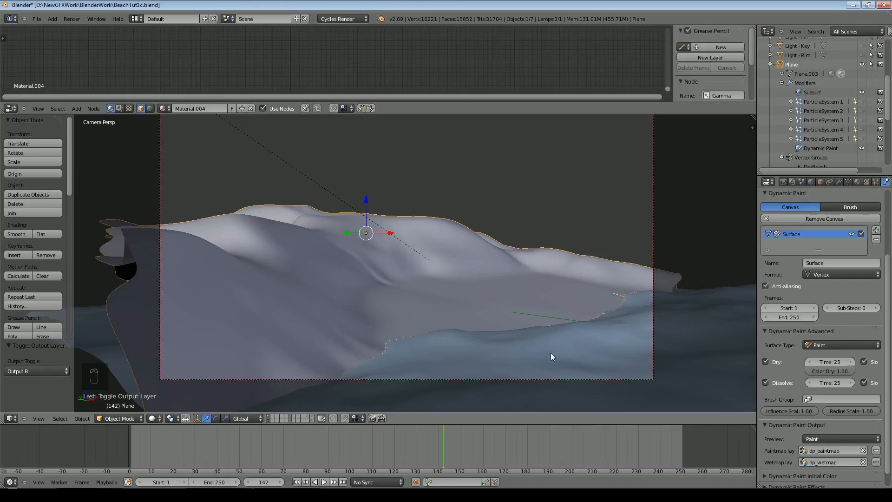
- Enable Dynamic Paint physics on the sea plane and add it as a brush
right_click(704, 349)
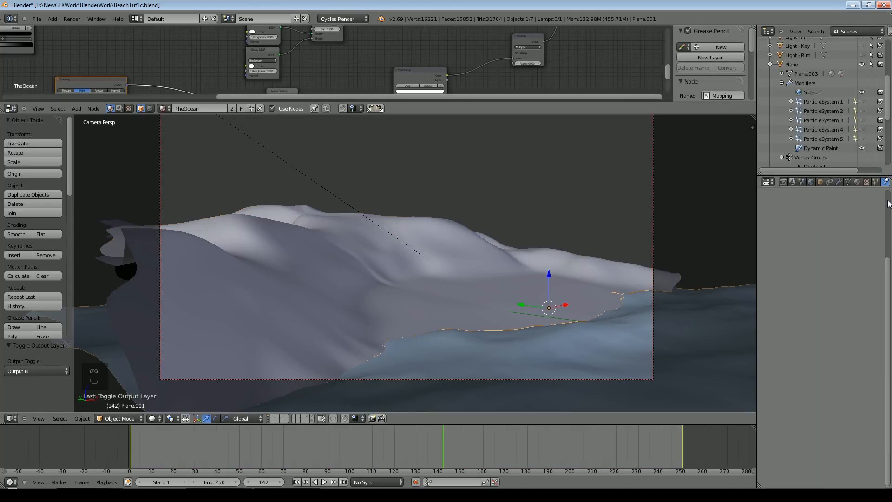
click(800, 255)
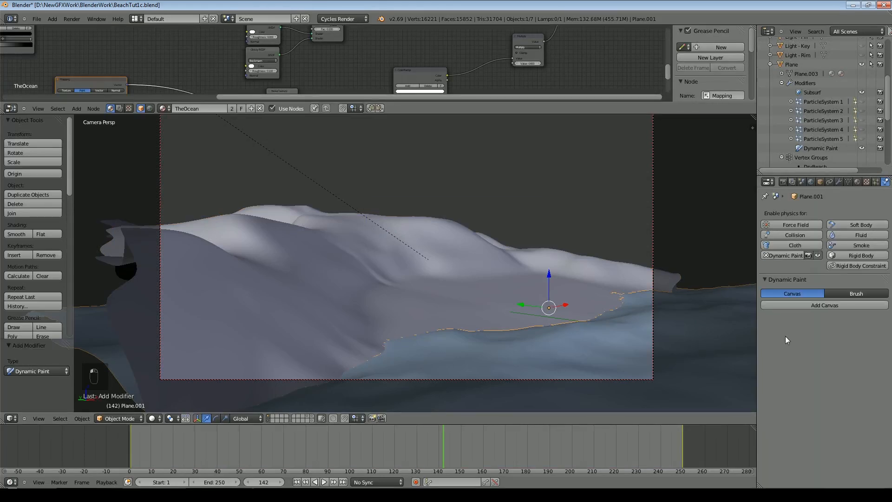
click(855, 294)
click(819, 306)
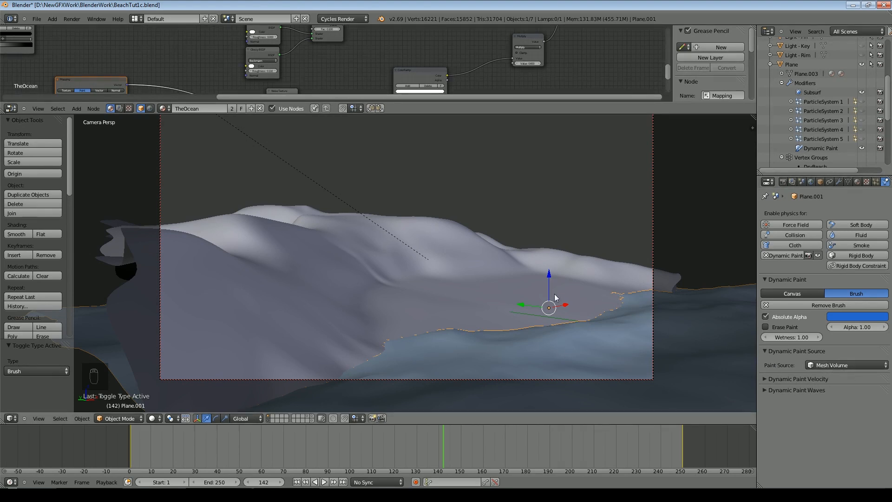
- Set the sea brush's paint source to Proximity with a paint distance of 2
click(840, 364)
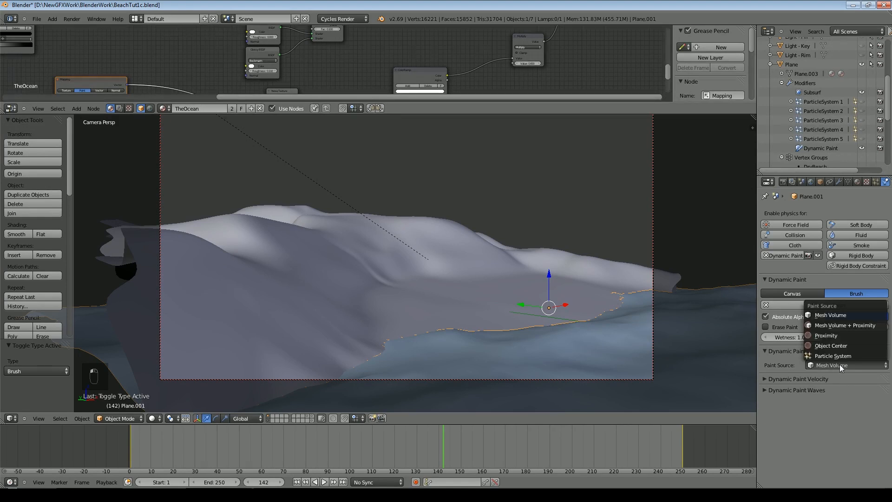
click(827, 335)
click(837, 375)
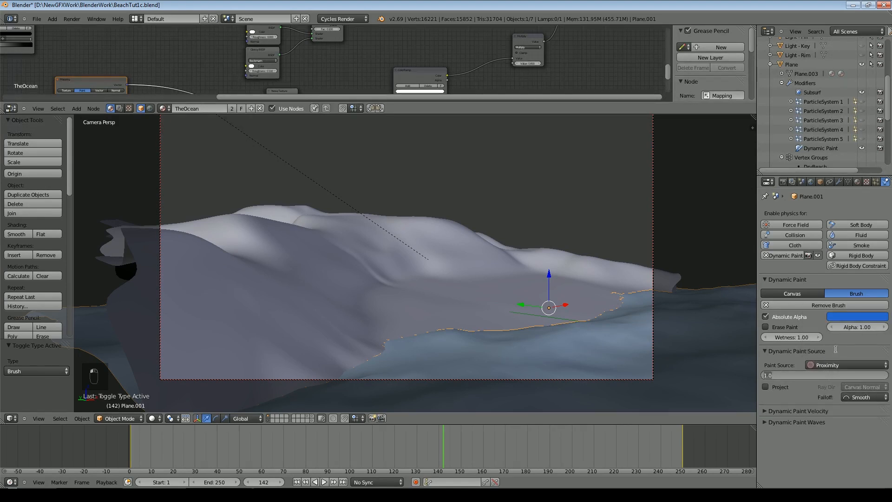
text(2)
key(Return)
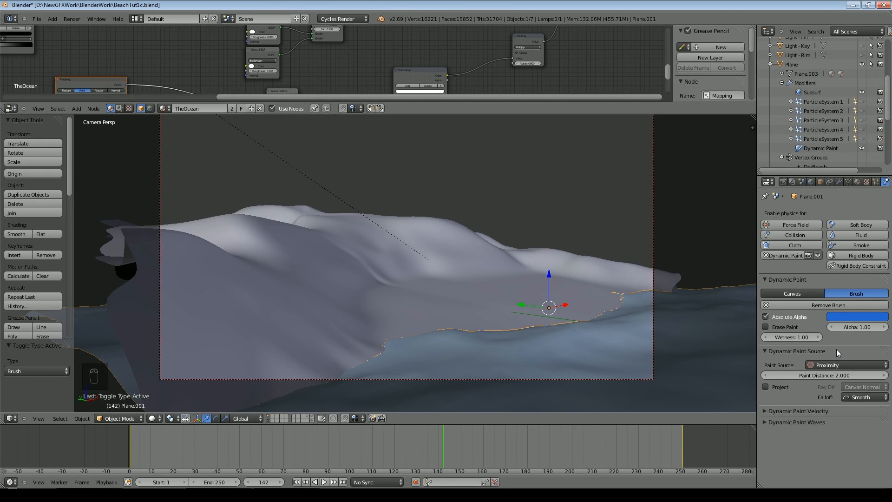
- Turn on Project for the sea brush with Z-Axis as its ray direction, and expand its wave settings
click(769, 385)
click(865, 385)
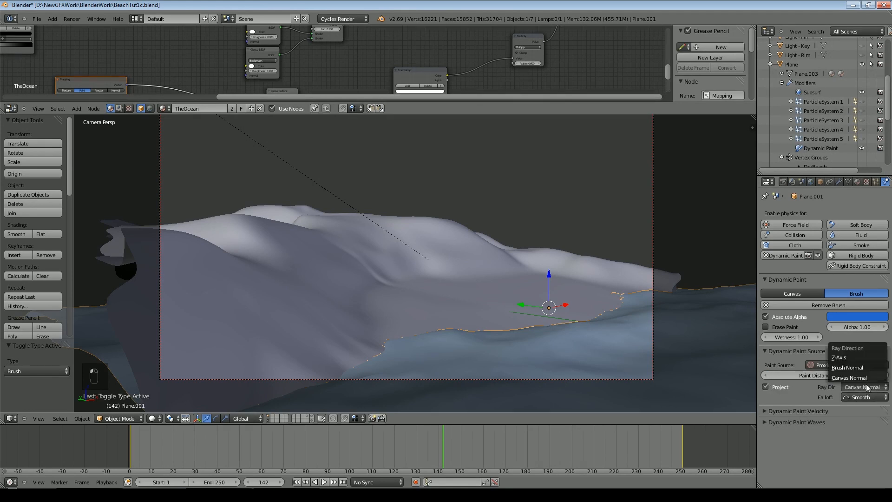
click(851, 359)
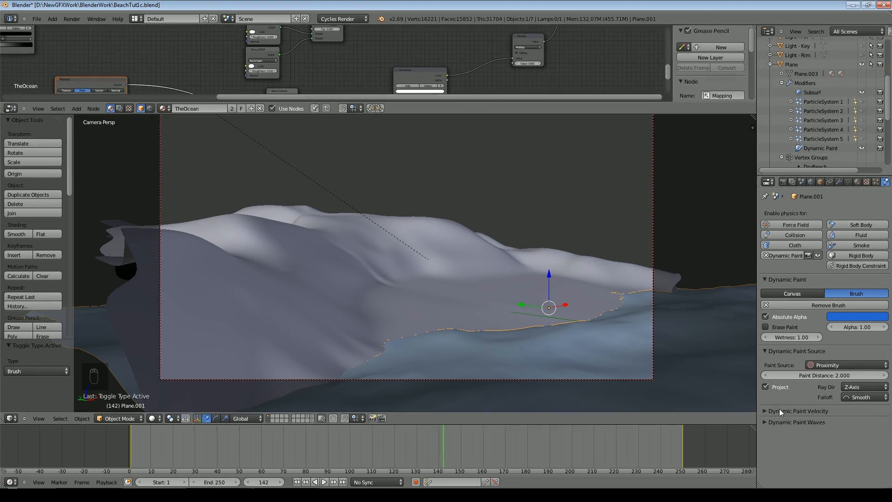
click(785, 421)
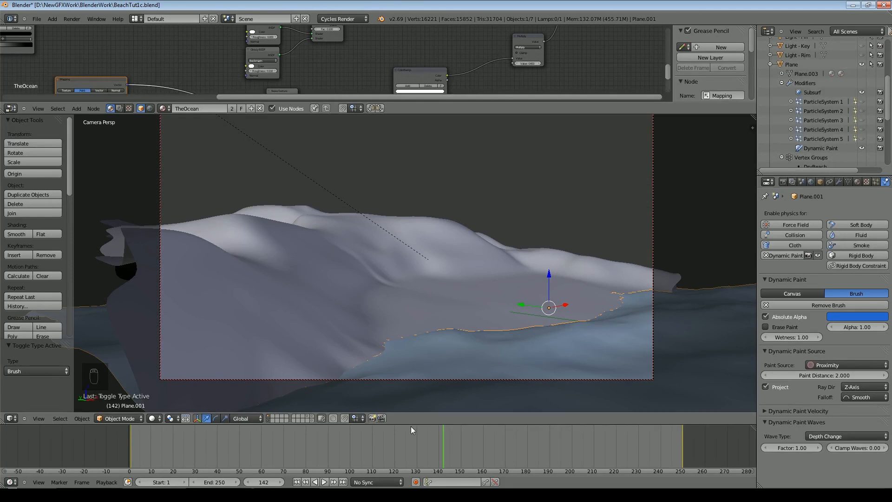
- Play the animation from the first frame to check how the sea paints the shoreline
key(shift+Left)
click(324, 482)
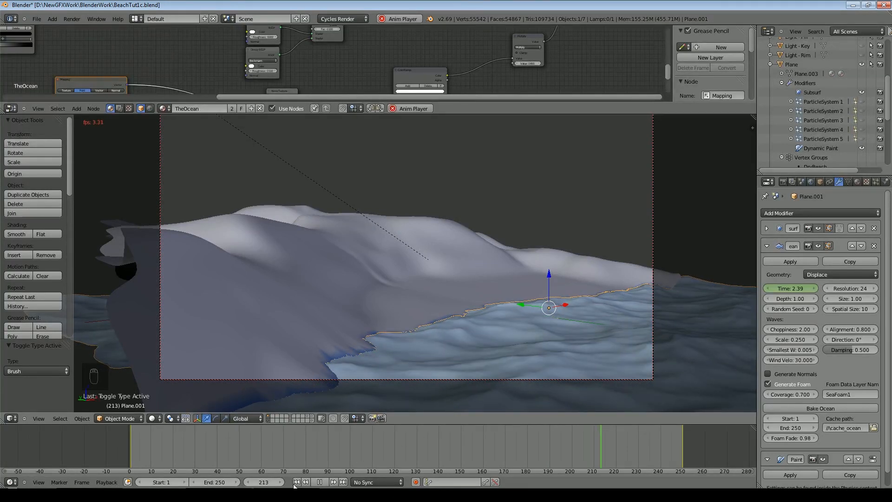
click(297, 482)
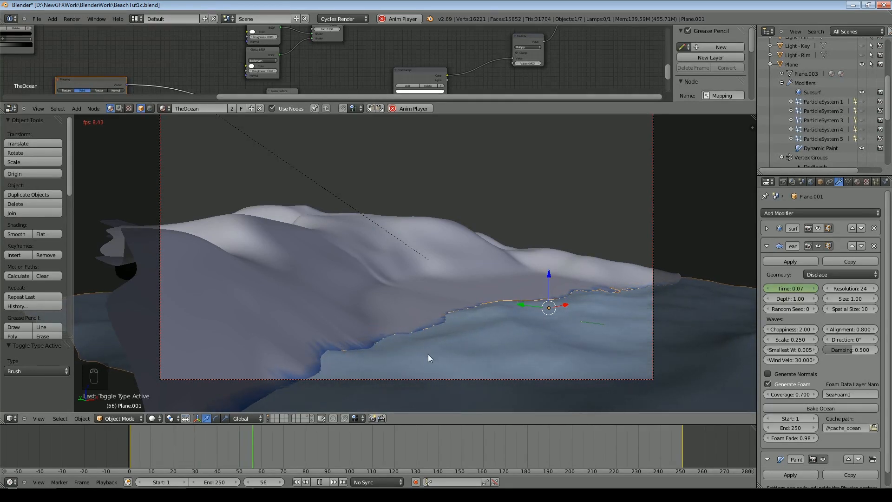
- Set the dry and dissolve times of the terrain's canvas surface to 75 each
right_click(381, 286)
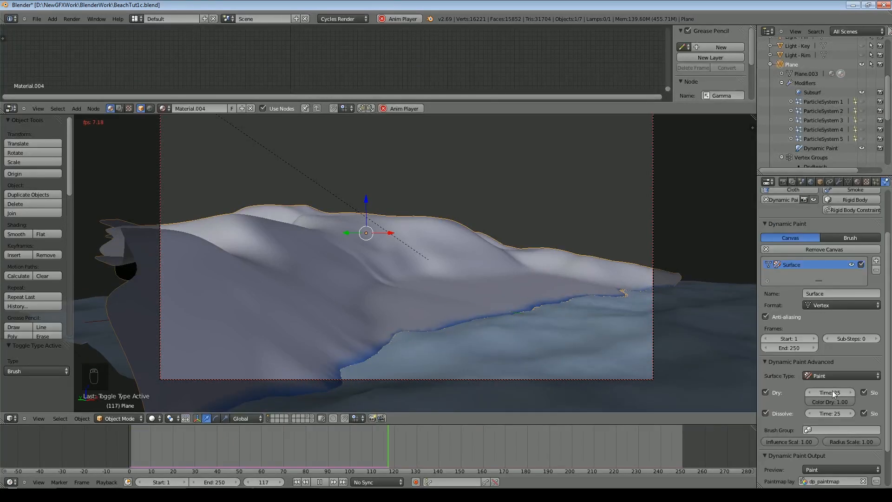
click(832, 390)
text(75)
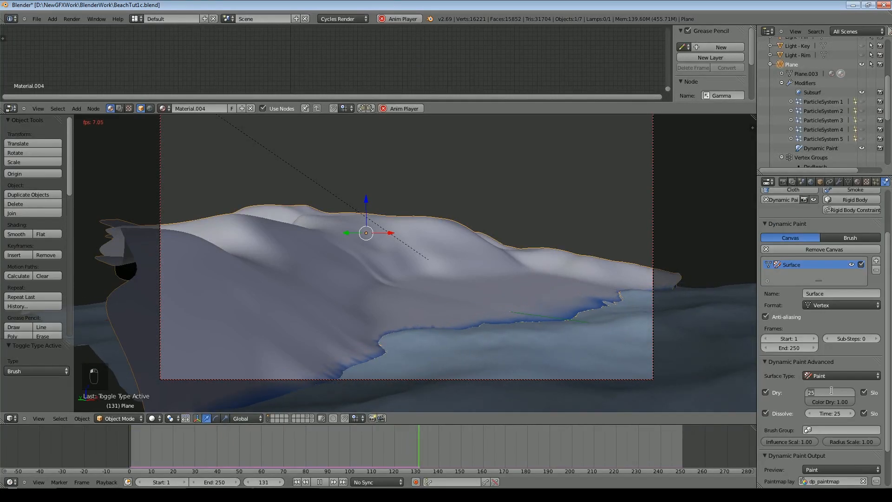
key(Return)
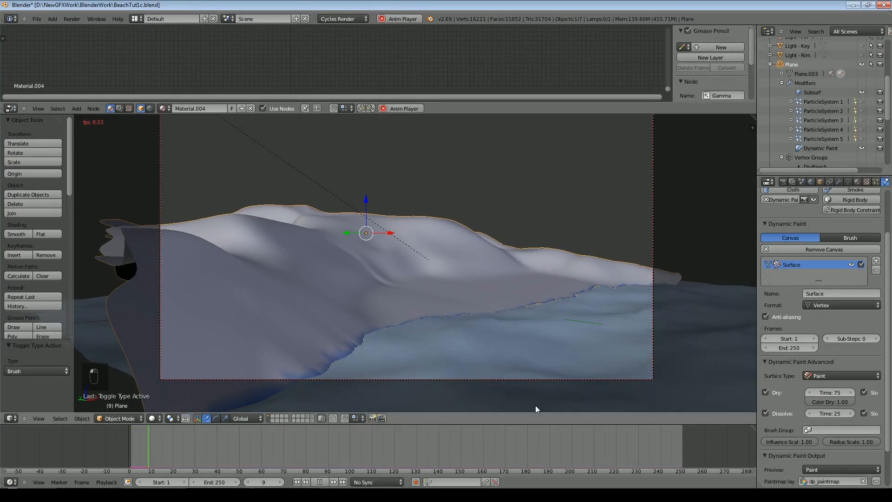
click(830, 413)
text(75)
key(Return)
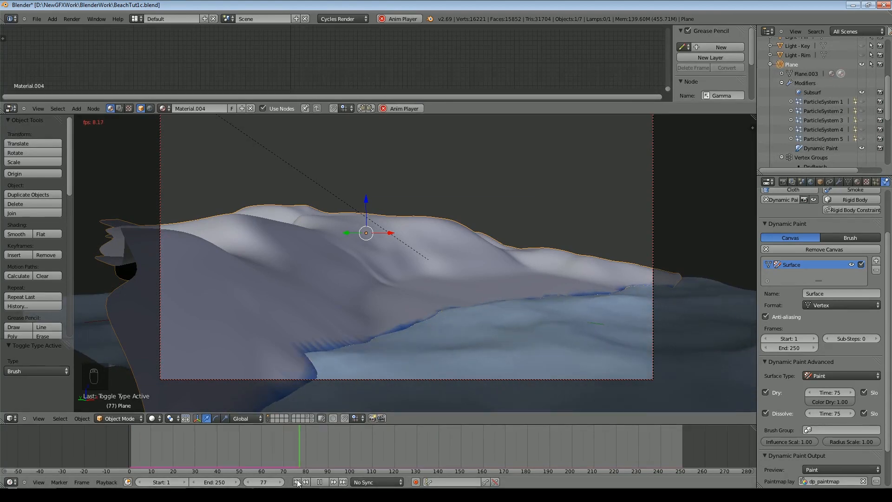
- Set the terrain canvas's dry and dissolve times to 100, and replay the animation to check the wet shoreline
click(298, 482)
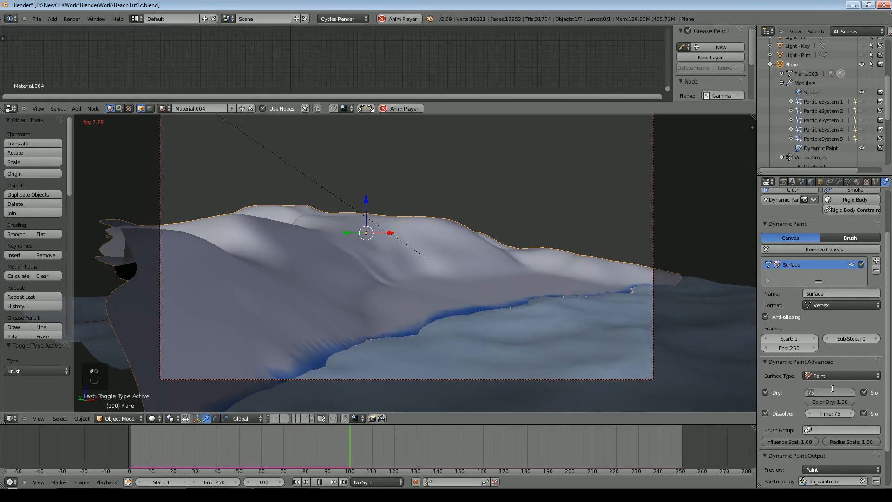
click(833, 390)
text(100)
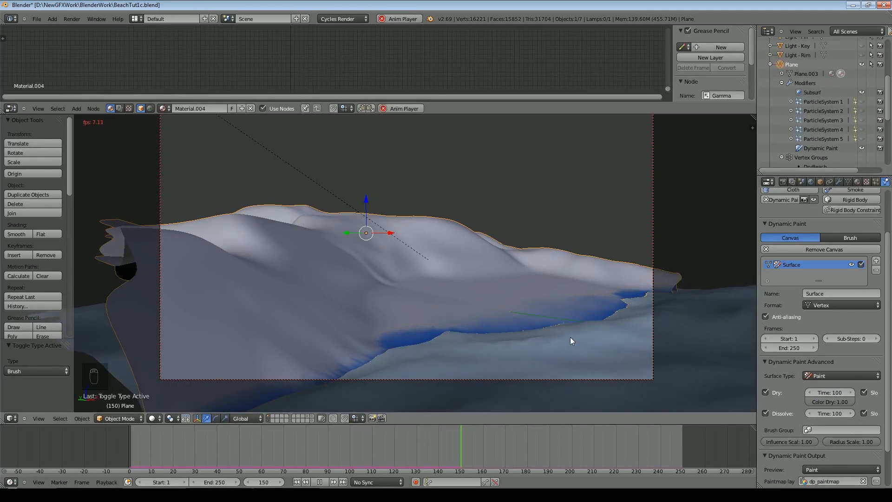
click(298, 482)
click(320, 482)
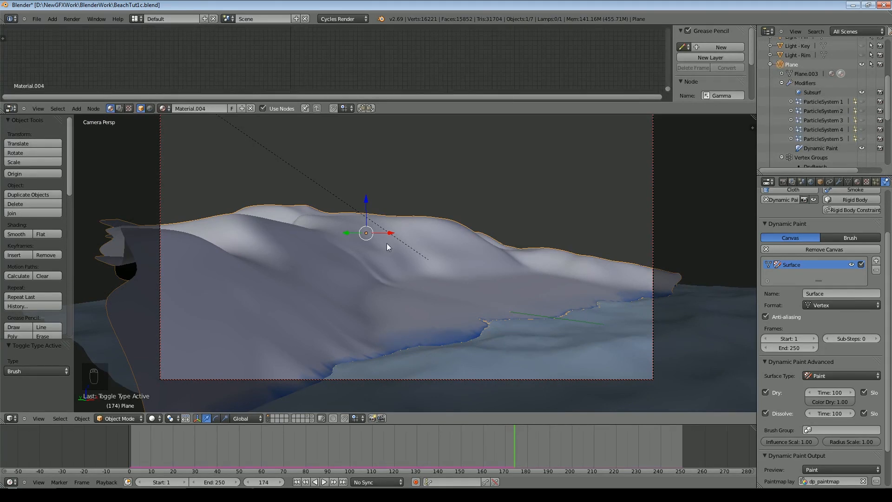
- Enlarge the node editor and show the node setup of the terrain's LandMat material
scroll(369, 272, down, 7)
scroll(360, 272, up, 7)
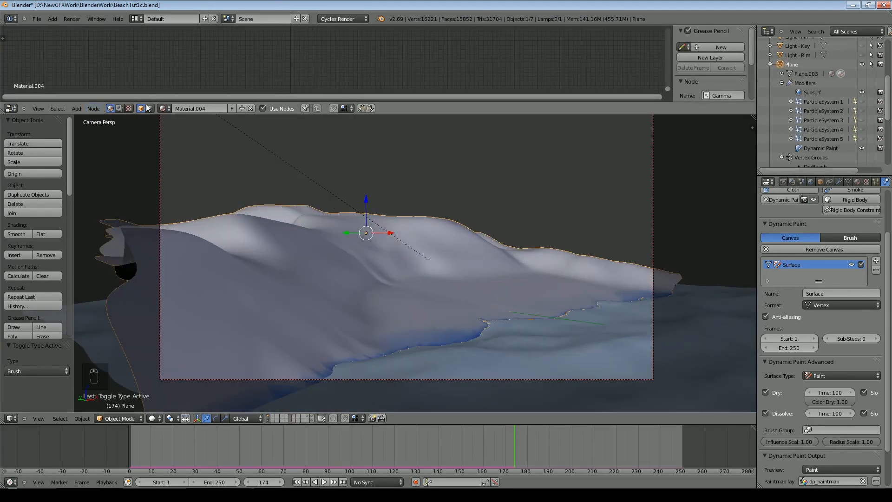
scroll(309, 230, down, 7)
drag(402, 101, 404, 228)
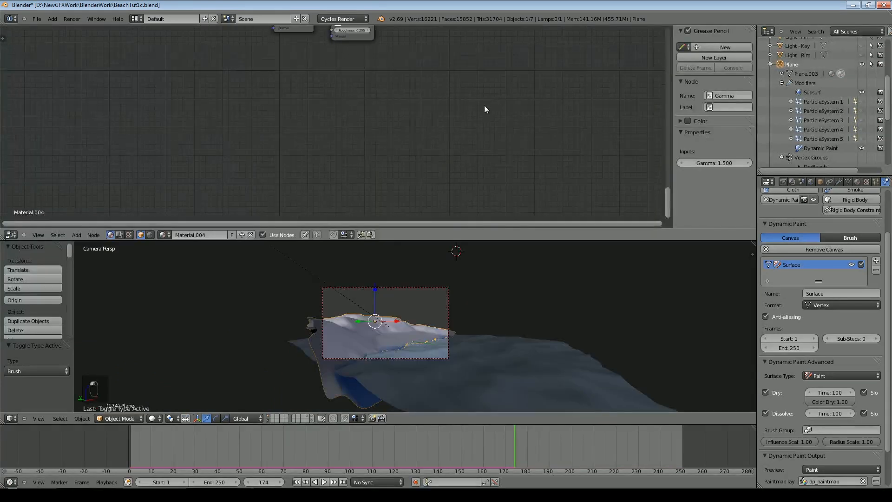
key(Home)
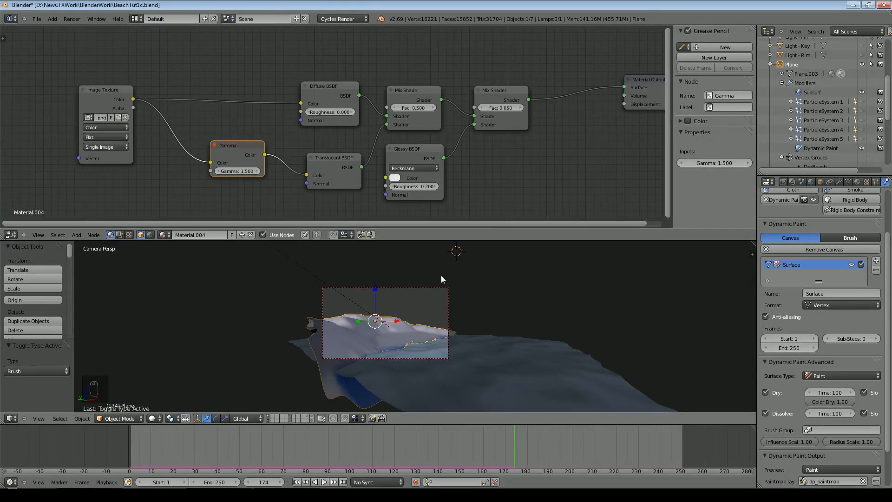
scroll(448, 283, up, 3)
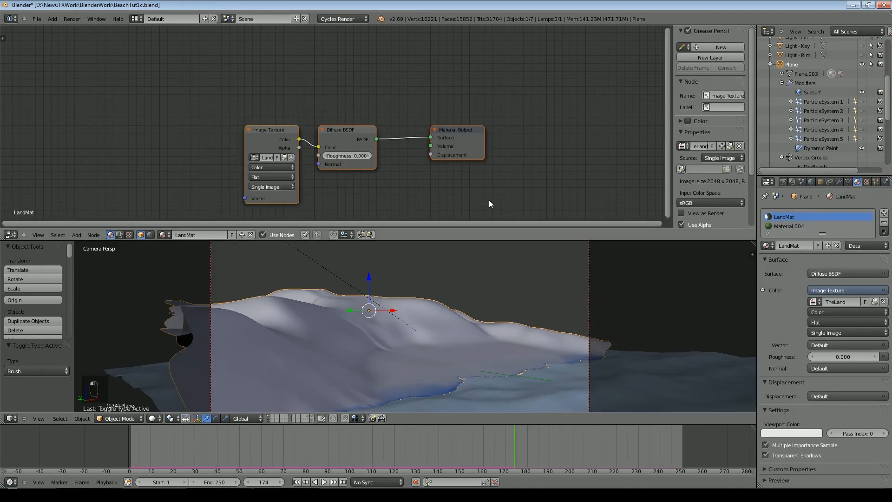
scroll(488, 199, up, 3)
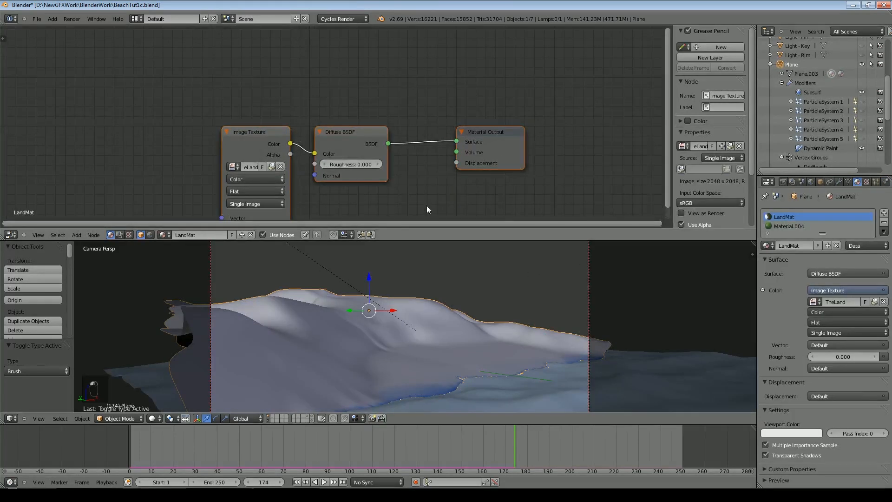
- Switch the viewport to rendered shading and spread the LandMat nodes apart to make room between them
middle_drag(426, 205, 433, 158)
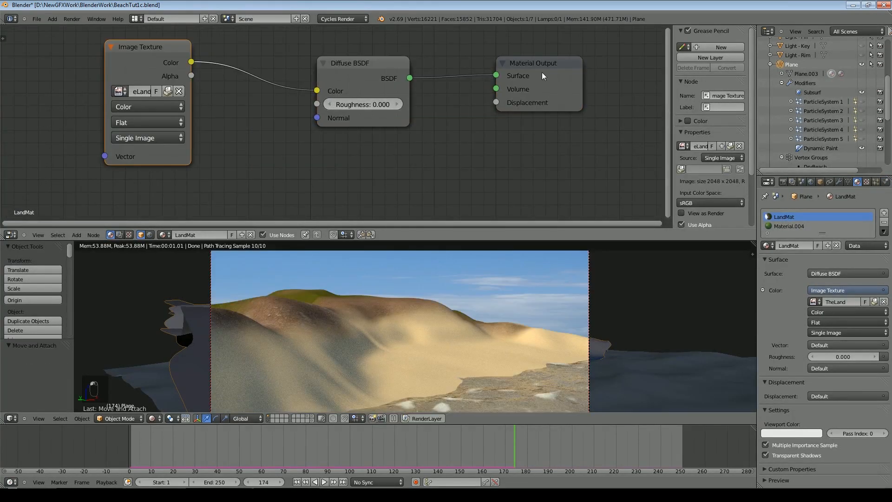
drag(542, 71, 589, 61)
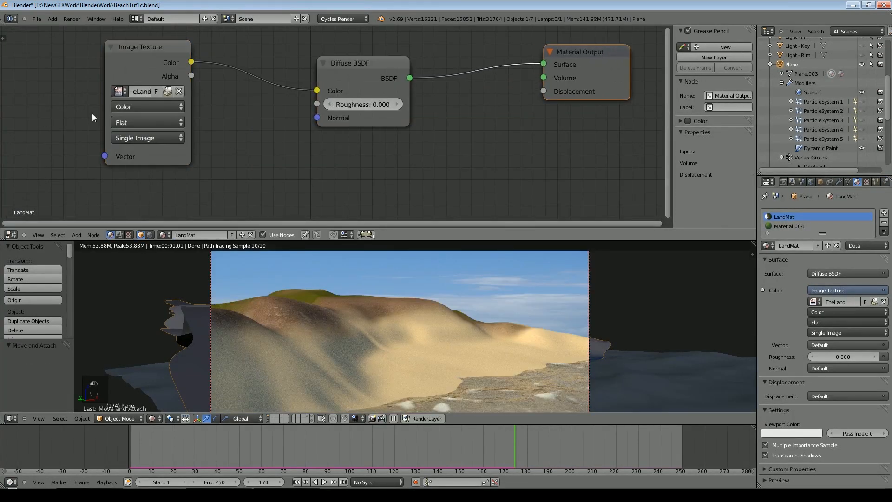
- Insert a Gamma node between the Image Texture and Diffuse BSDF nodes and raise its gamma to 2.1
click(76, 234)
mouse_move(88, 179)
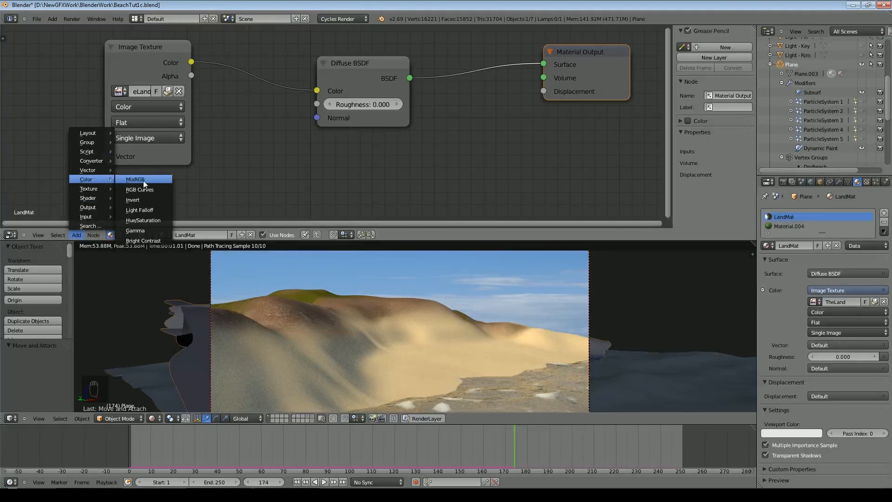
click(151, 228)
click(217, 57)
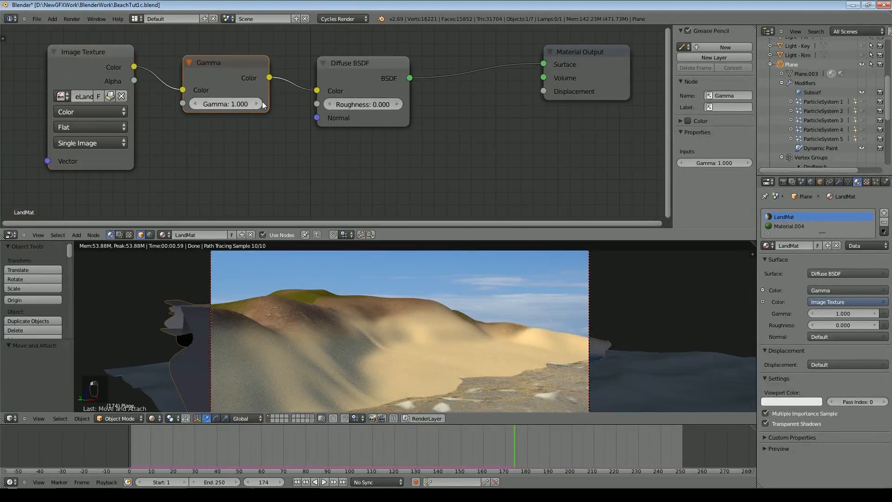
click(258, 101)
click(258, 101)
click(258, 101)
click(258, 102)
click(258, 102)
click(259, 102)
click(259, 101)
click(258, 101)
click(258, 101)
click(258, 102)
click(258, 101)
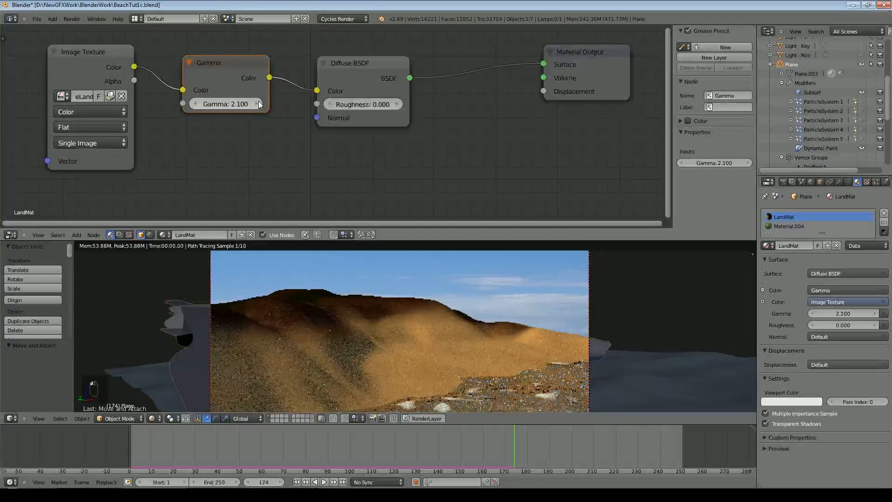
- Move the Gamma node lower and the Diffuse BSDF node closer to Material Output to make room between them
drag(222, 68, 220, 127)
drag(134, 67, 186, 81)
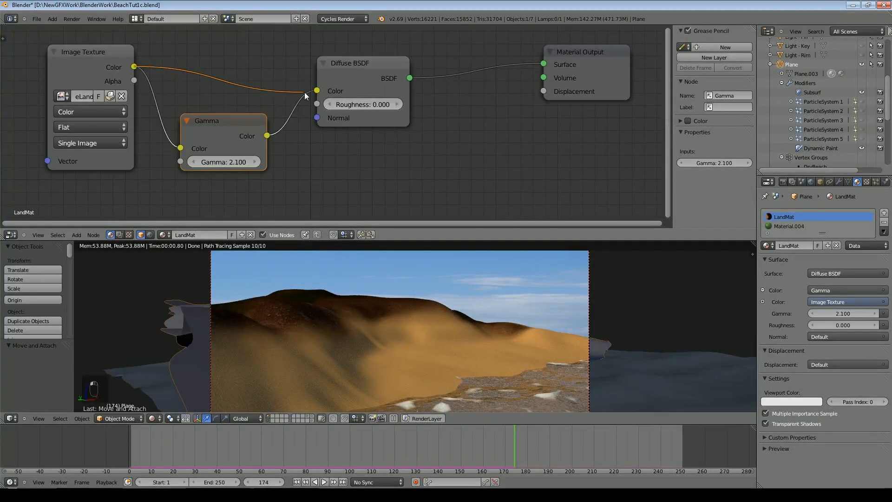
drag(376, 75, 467, 68)
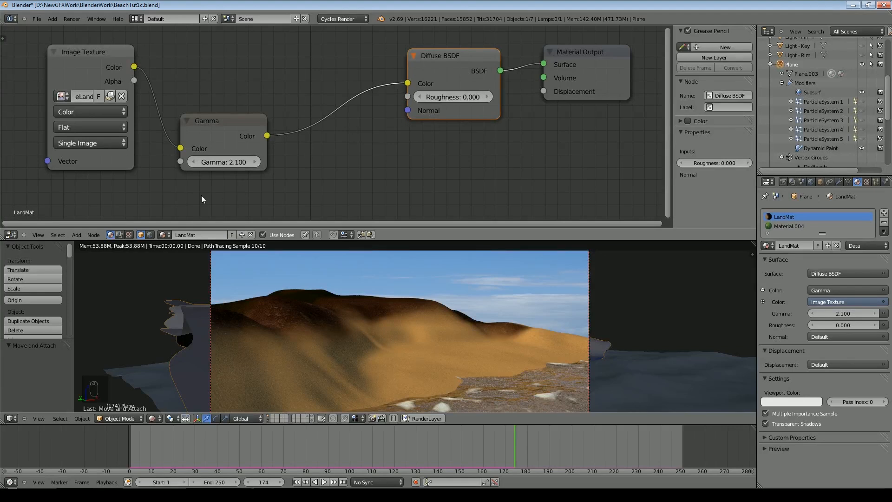
- Insert a MixRGB node before the Diffuse BSDF, with the image texture colour feeding Color1 and the Gamma output feeding Color2
click(78, 235)
mouse_move(93, 180)
click(161, 180)
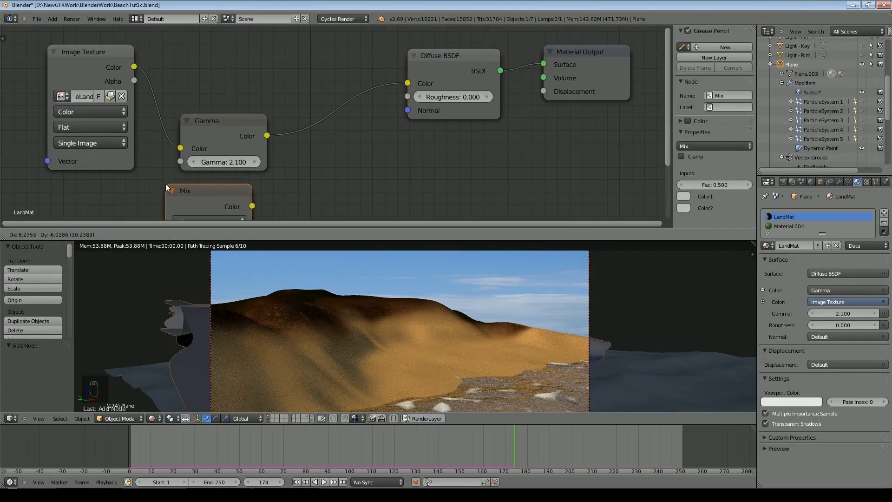
click(298, 53)
drag(297, 123, 297, 137)
drag(134, 67, 296, 123)
drag(219, 132, 216, 145)
- Set the Mix node's factor to 0, try it at 1 to compare the sand, and return it to 0
drag(339, 113, 307, 112)
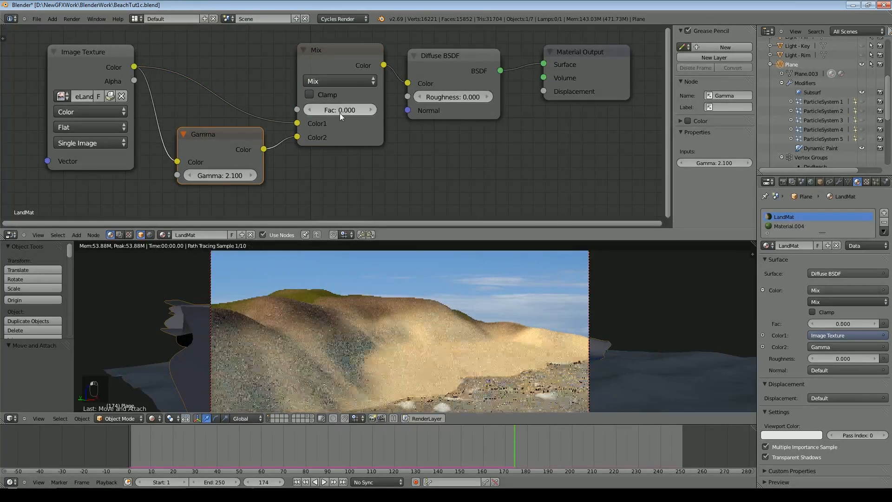
click(340, 110)
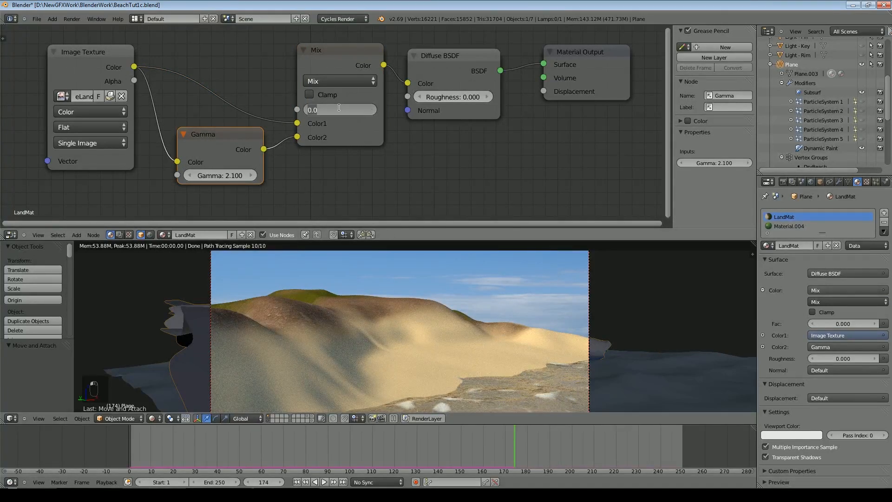
text(1)
key(Return)
click(339, 108)
text(0)
key(Return)
- Spread out the Image Texture, Mix, Diffuse BSDF and Material Output nodes to free space in the node layout
scroll(302, 138, down, 3)
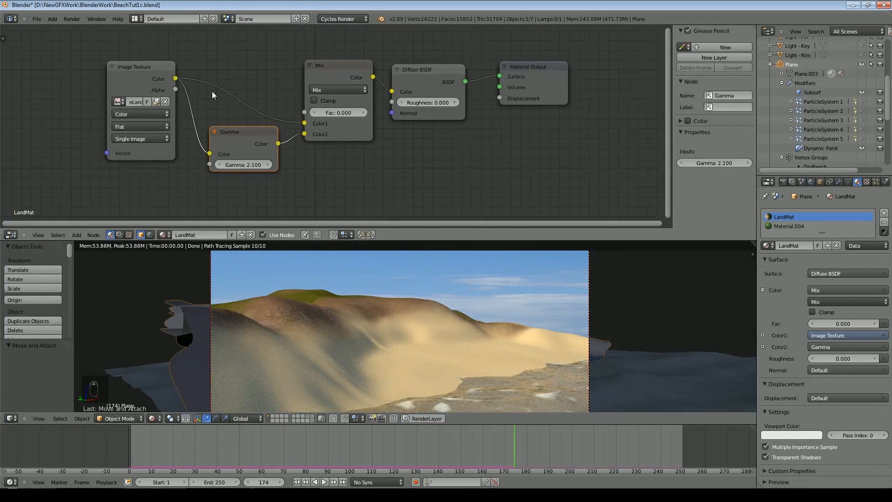
drag(142, 72, 106, 105)
drag(337, 74, 347, 60)
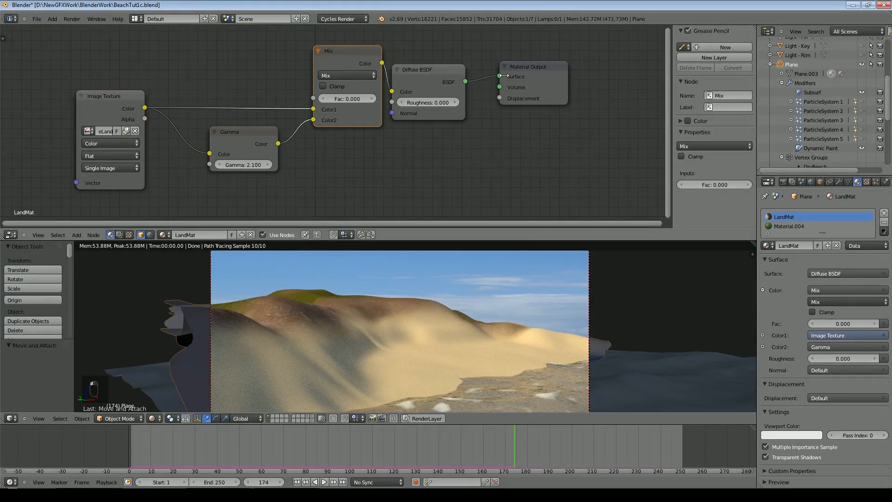
drag(522, 68, 561, 67)
drag(433, 75, 460, 69)
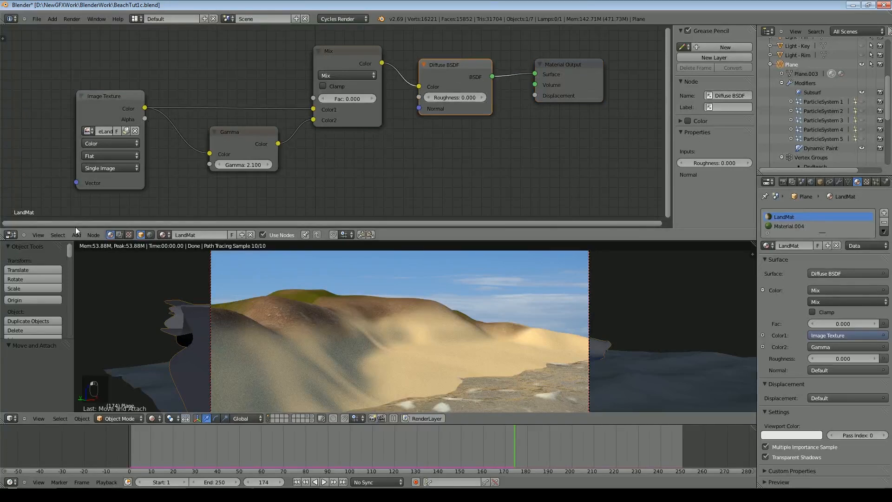
- Add an Attribute node above the Image Texture node
click(76, 235)
mouse_move(93, 224)
click(191, 231)
click(138, 23)
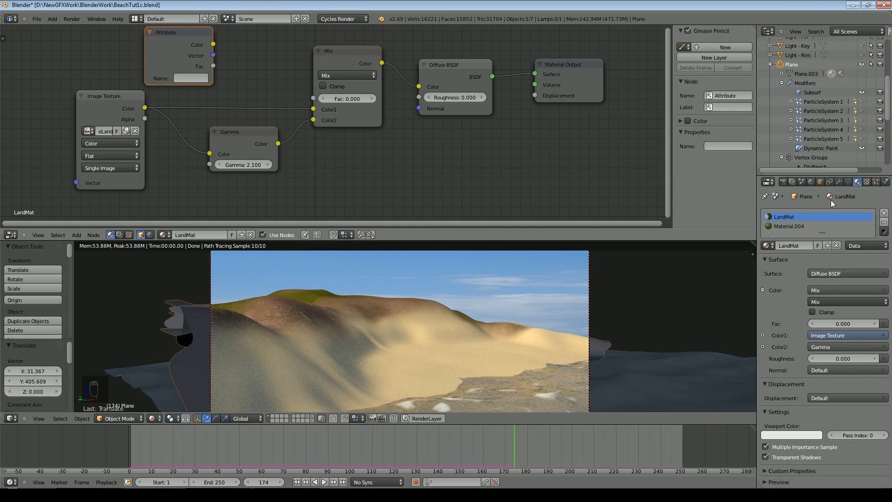
- Look up the canvas's paintmap layer name in the Dynamic Paint output and enter dp_paintmap as the Attribute node's name
click(885, 181)
click(851, 443)
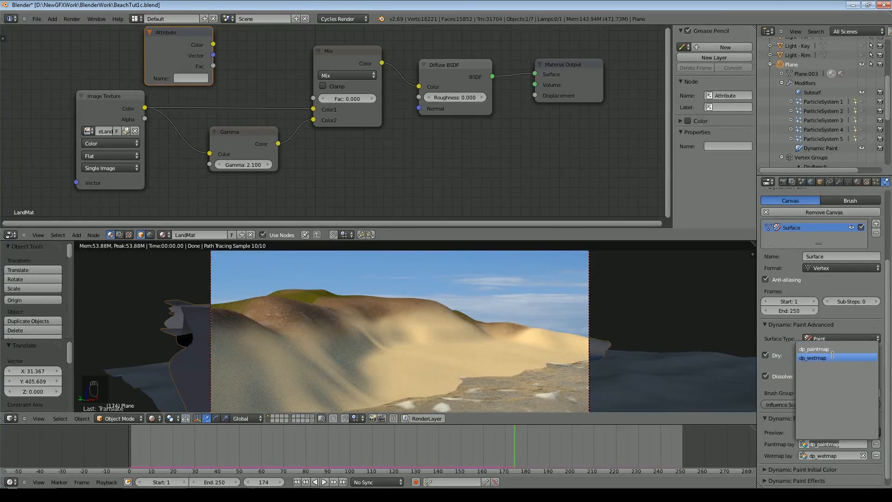
click(198, 79)
text(dp_paintmap)
key(Return)
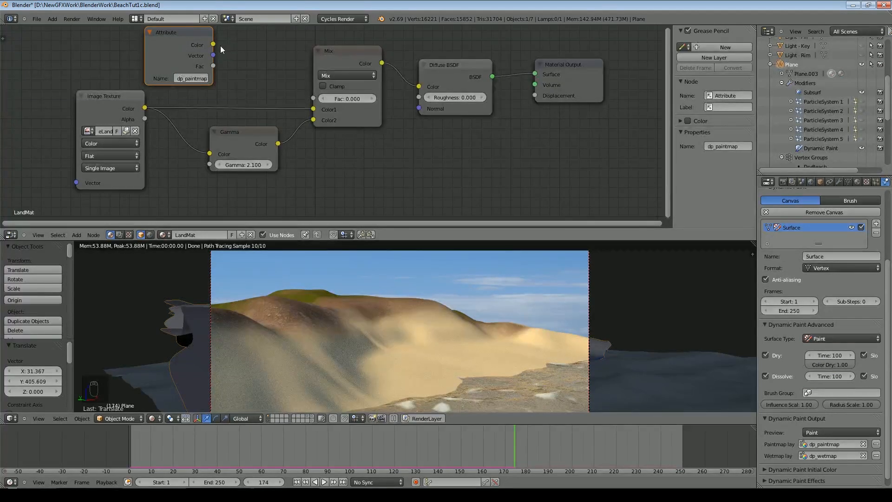
- Connect the Attribute node's Fac output to the Mix node's Fac input and check the shoreline in the rendered view
drag(213, 66, 314, 99)
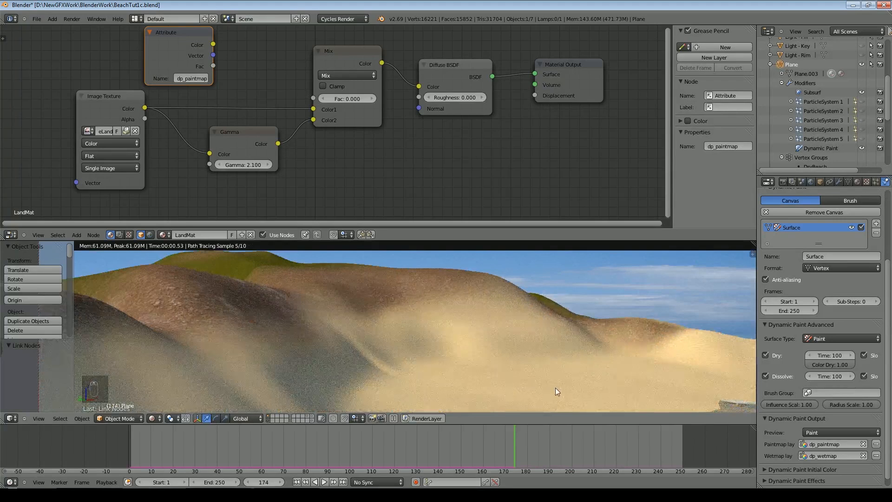
shift+middle_drag(555, 387, 459, 301)
drag(212, 66, 313, 98)
scroll(462, 320, down, 2)
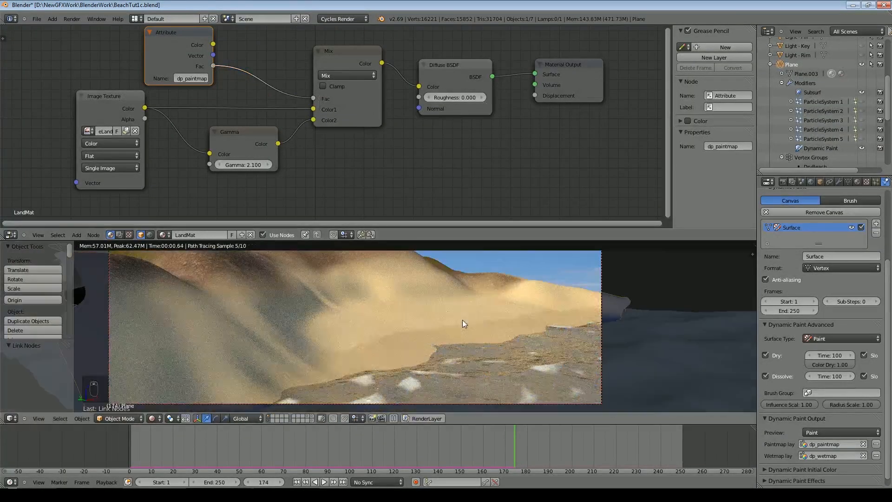
scroll(442, 321, down, 1)
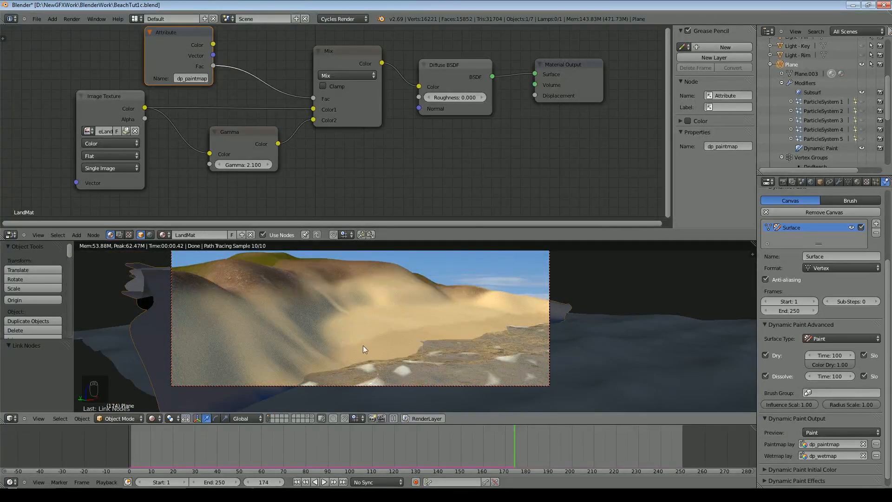
- Go to frame 97, inspect the waterline up close, and set the Gamma node's value to 3
click(343, 451)
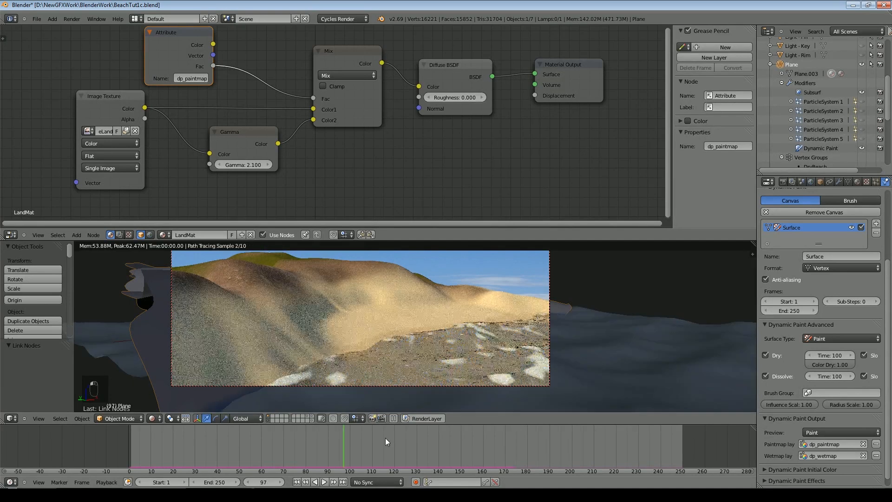
scroll(369, 356, up, 2)
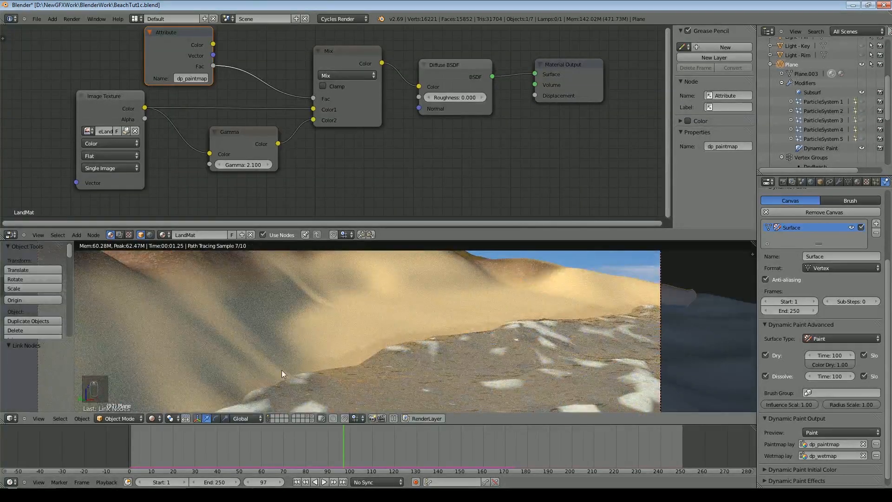
click(248, 166)
text(3)
key(Return)
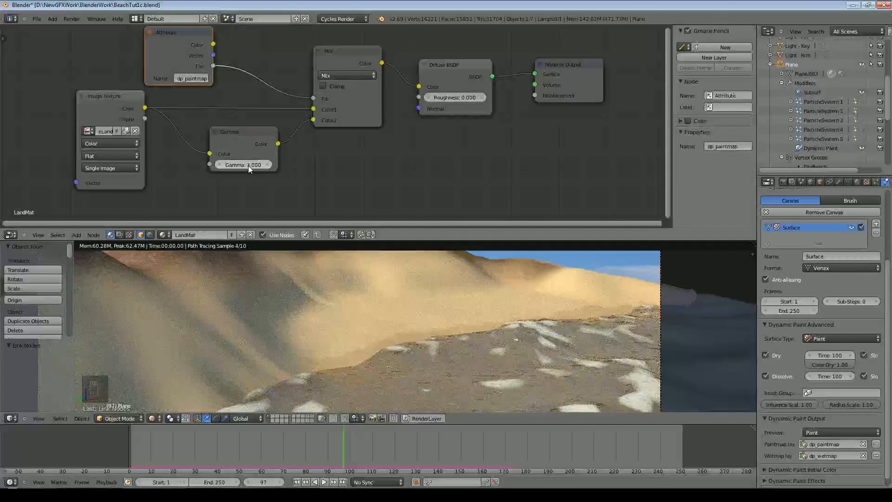
- Shift the Gamma node slightly, set its gamma to 4, and advance the timeline to frame 171
drag(237, 131, 222, 128)
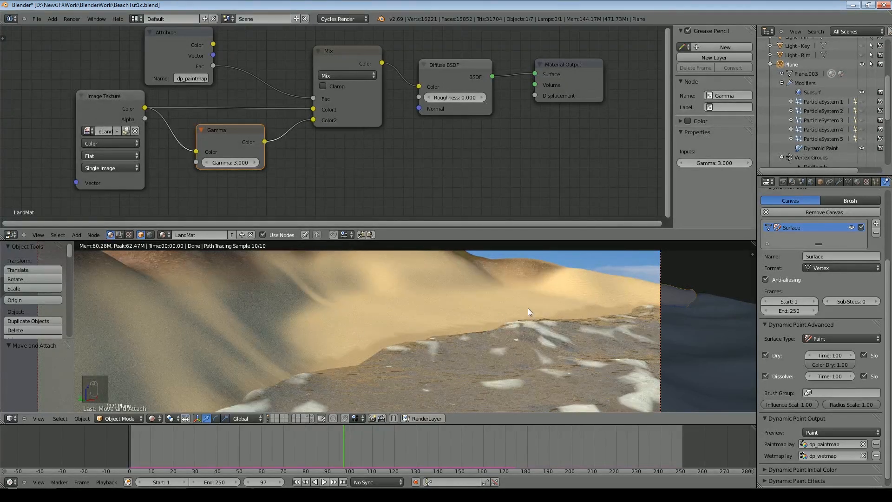
click(255, 162)
drag(399, 439, 507, 446)
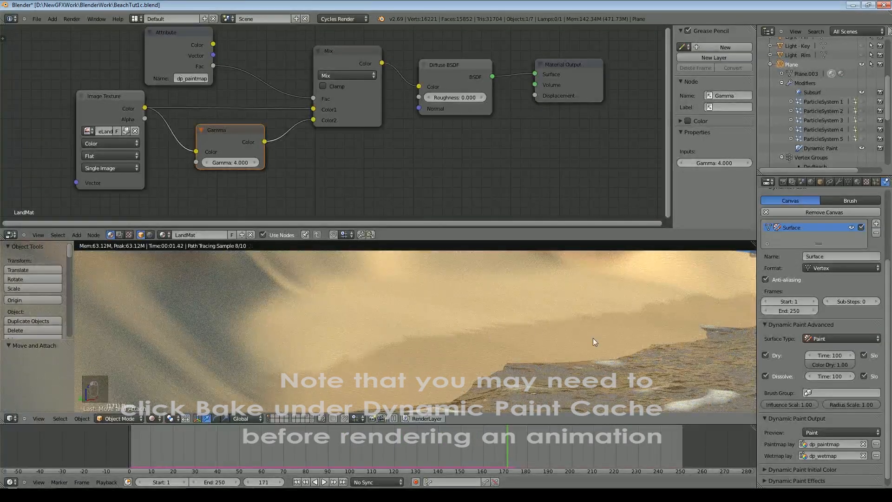
- Merge the node editor area into the 3D viewport and render frame 171
scroll(593, 340, down, 3)
drag(754, 242, 418, 158)
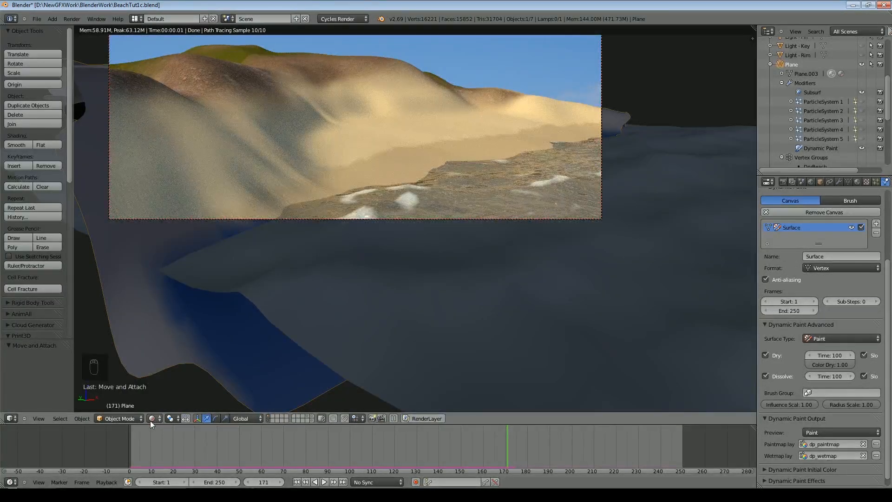
key(F12)
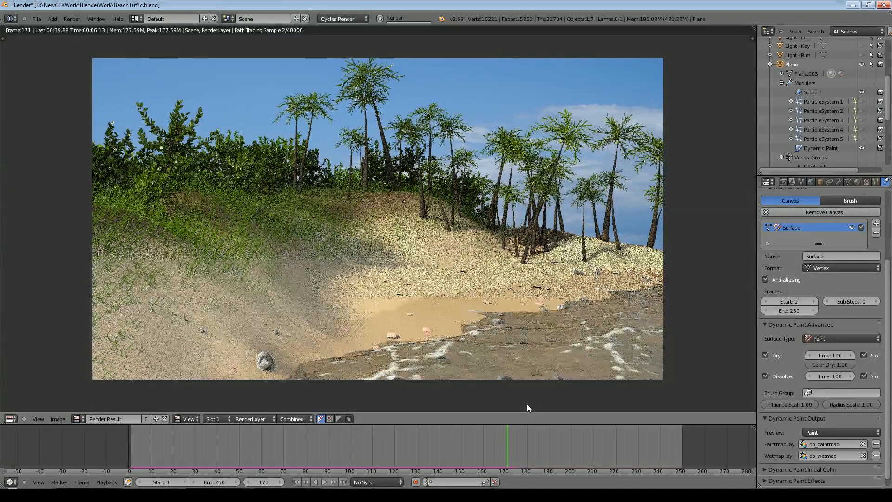